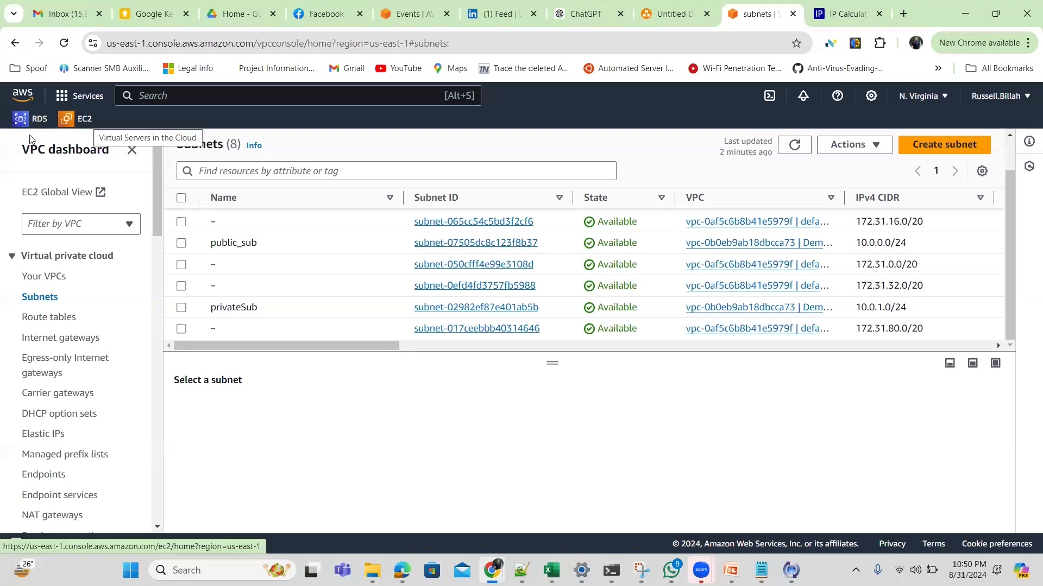
Start launching a new EC2 instance and name it publicServer.
click(87, 121)
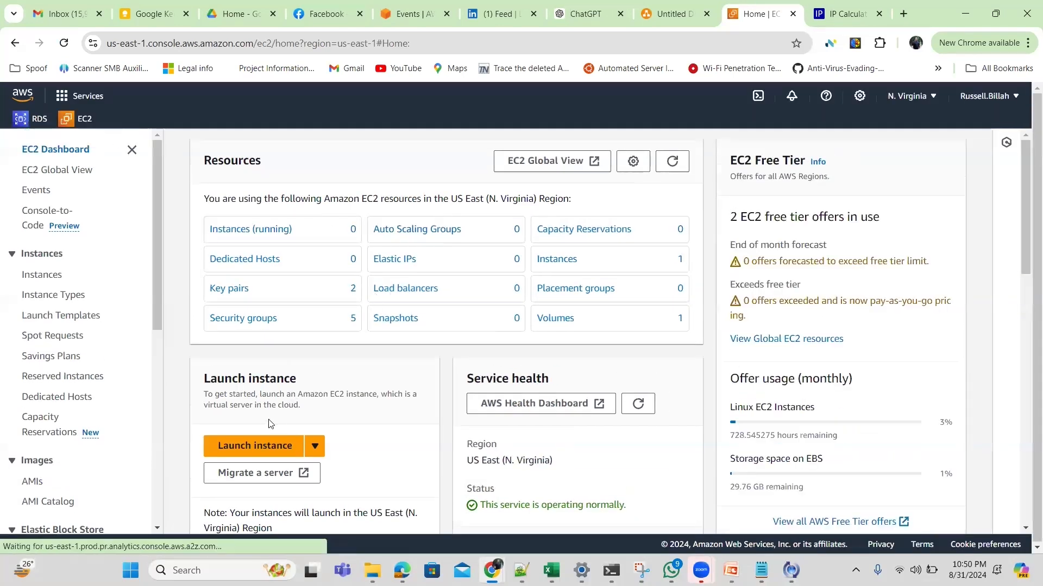
click(264, 448)
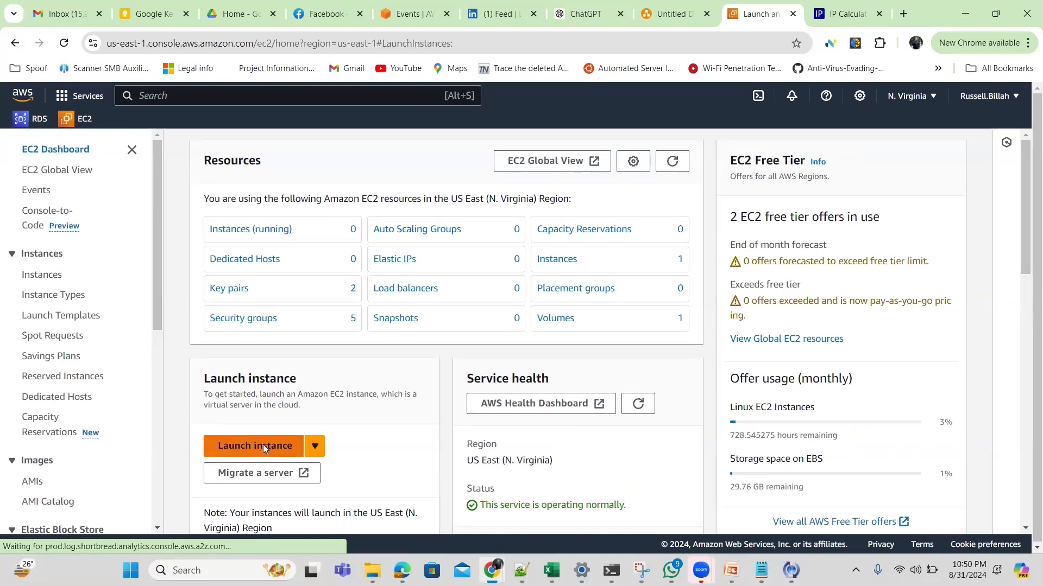
click(393, 330)
text(publicServer)
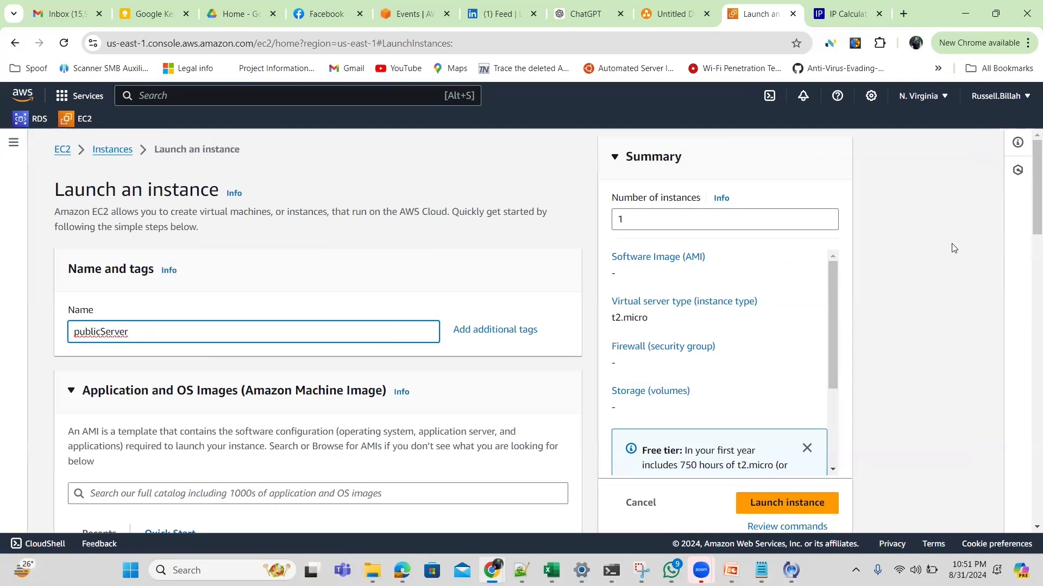
Choose the Amazon Linux quick start image and set the AMI to Amazon Linux 2 AMI (HVM) - Kernel 5.10, SSD Volume Type.
drag(1028, 229, 1028, 273)
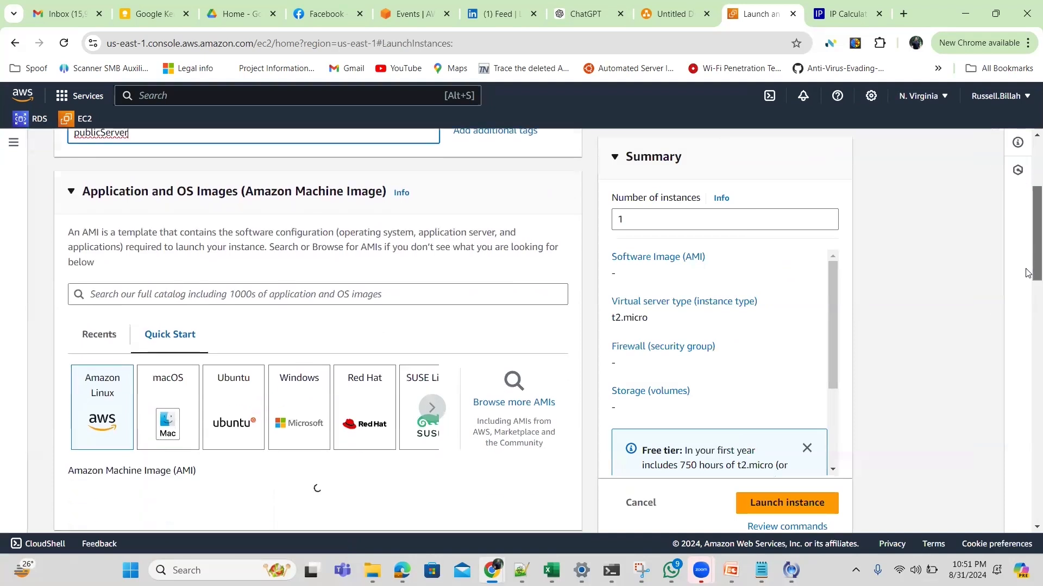
click(112, 404)
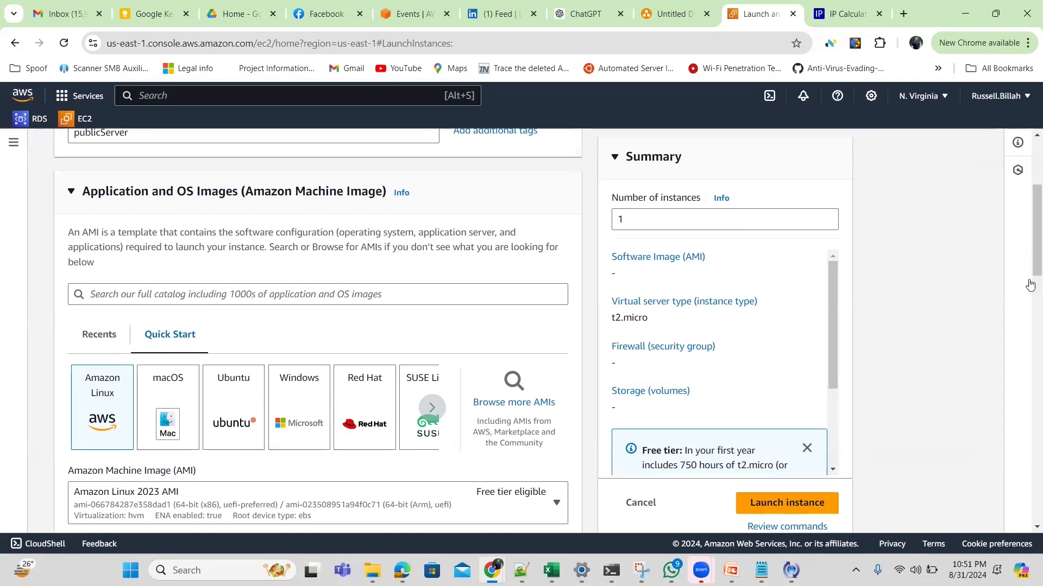
scroll(1029, 280, down, 2)
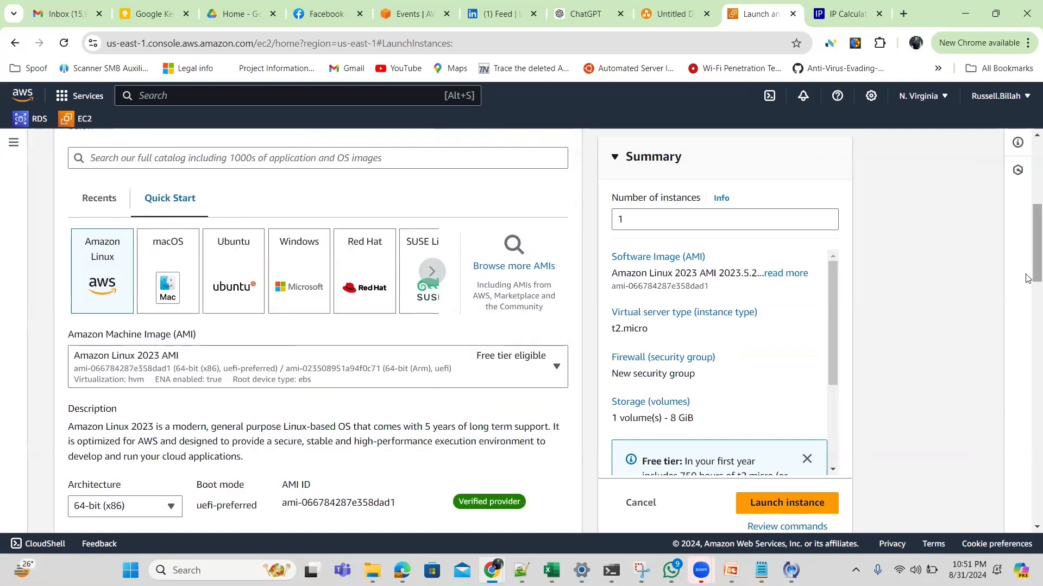
click(556, 367)
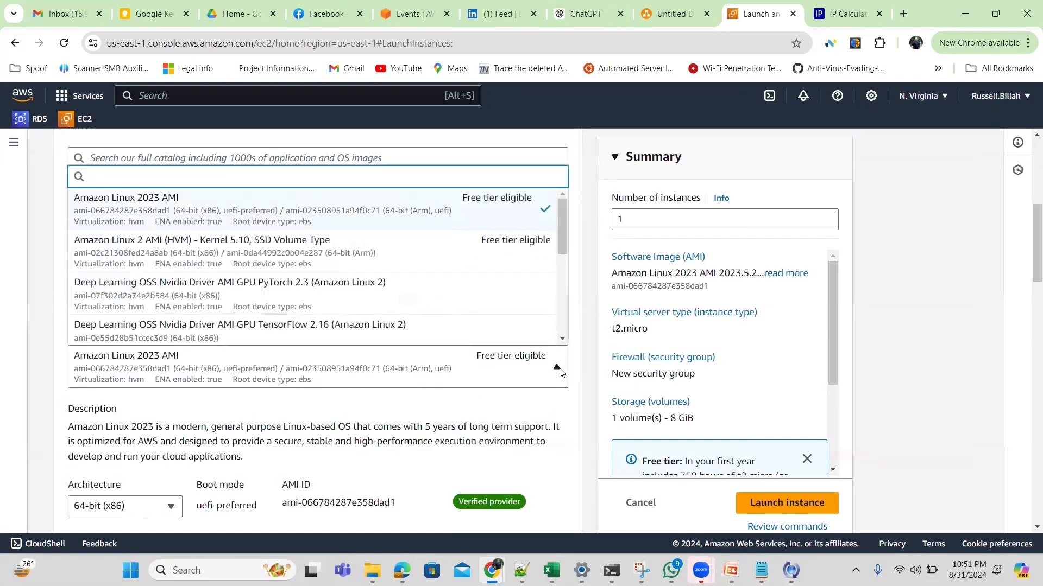
click(413, 258)
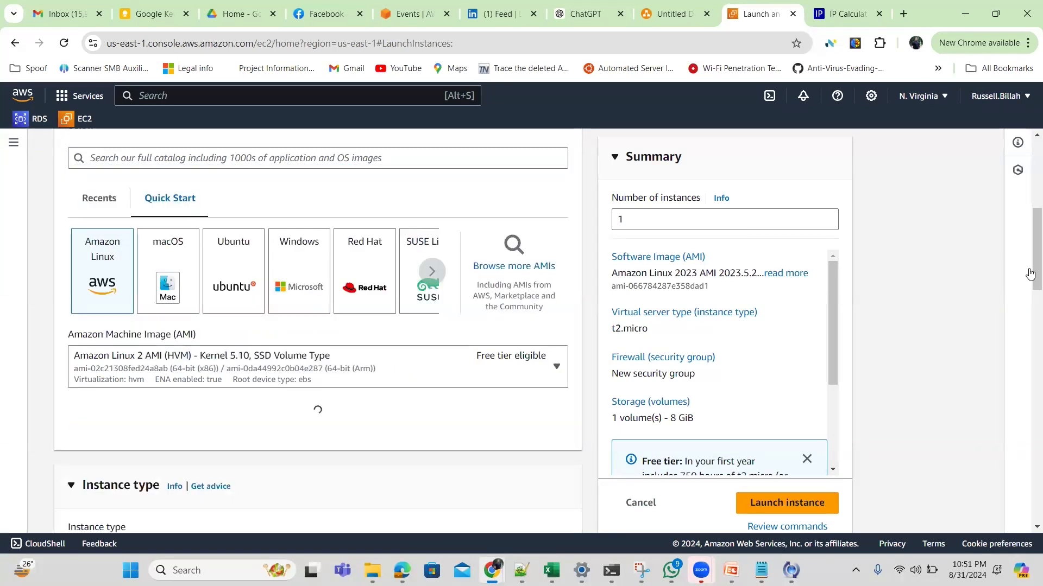
Create a new RSA key pair named pubins in .pem format for the instance login.
scroll(1027, 282, down, 5)
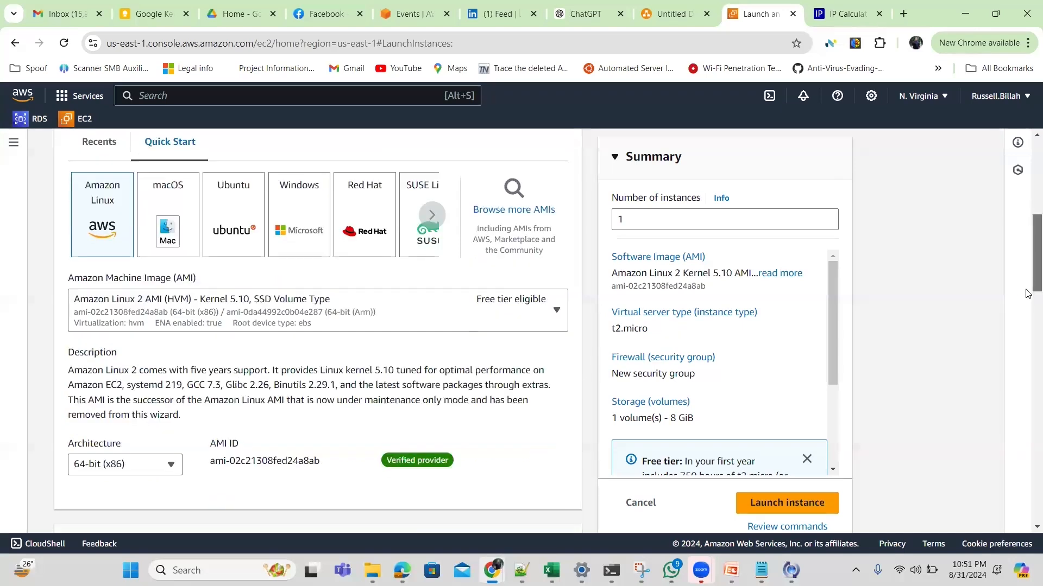
scroll(1027, 325, down, 3)
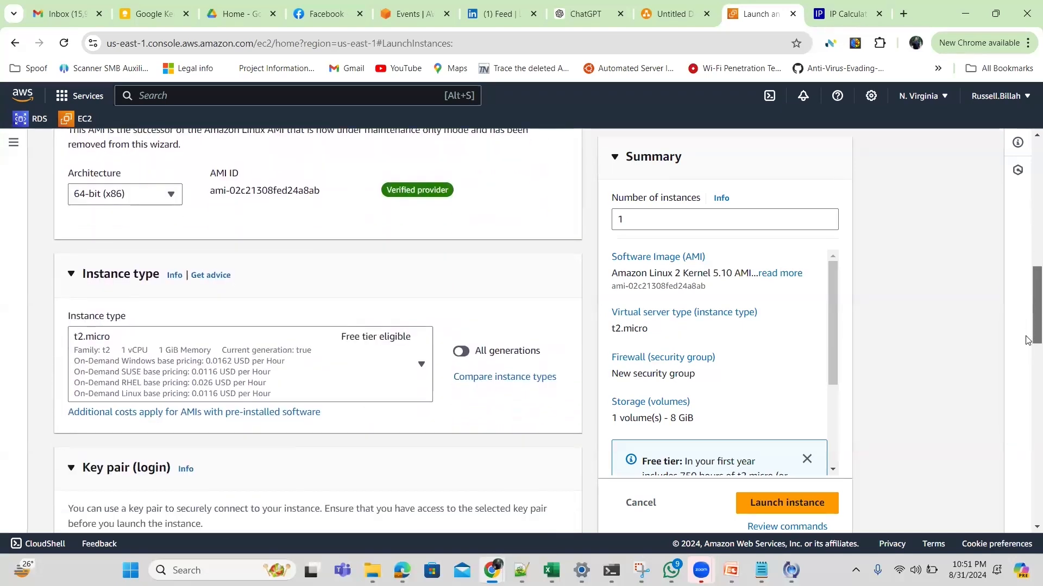
scroll(1026, 359, down, 3)
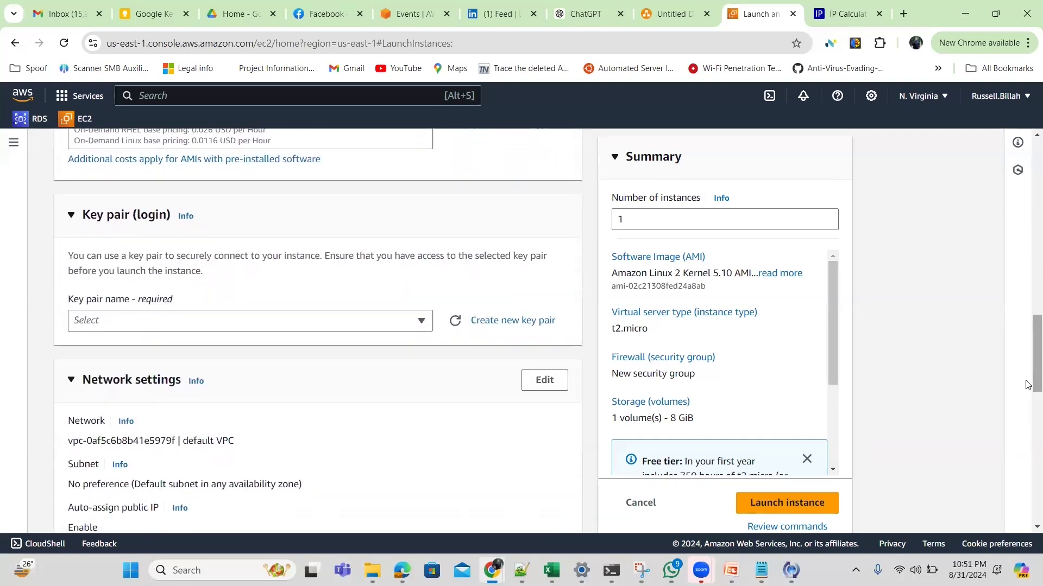
click(525, 322)
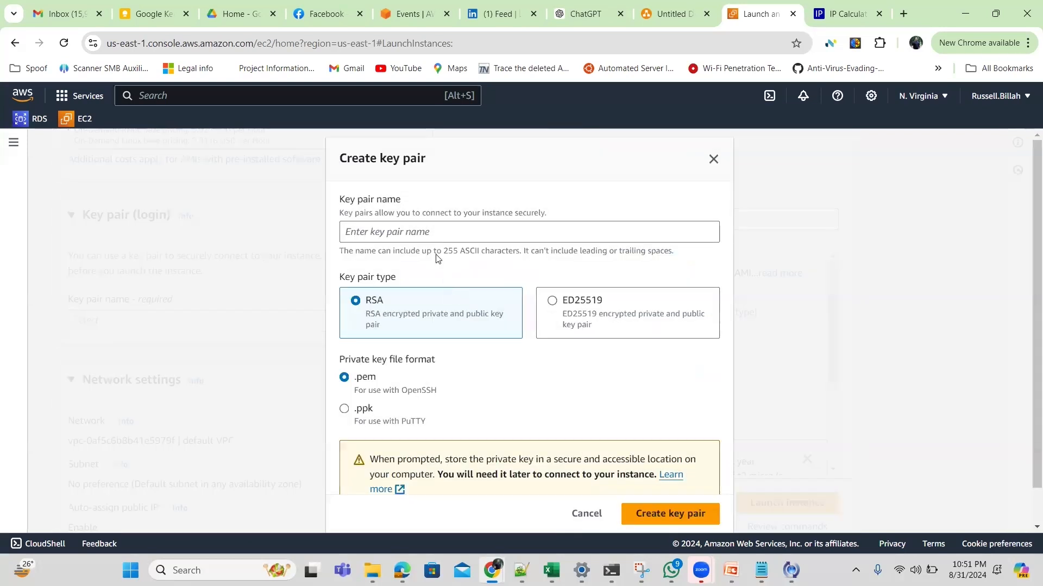
click(440, 237)
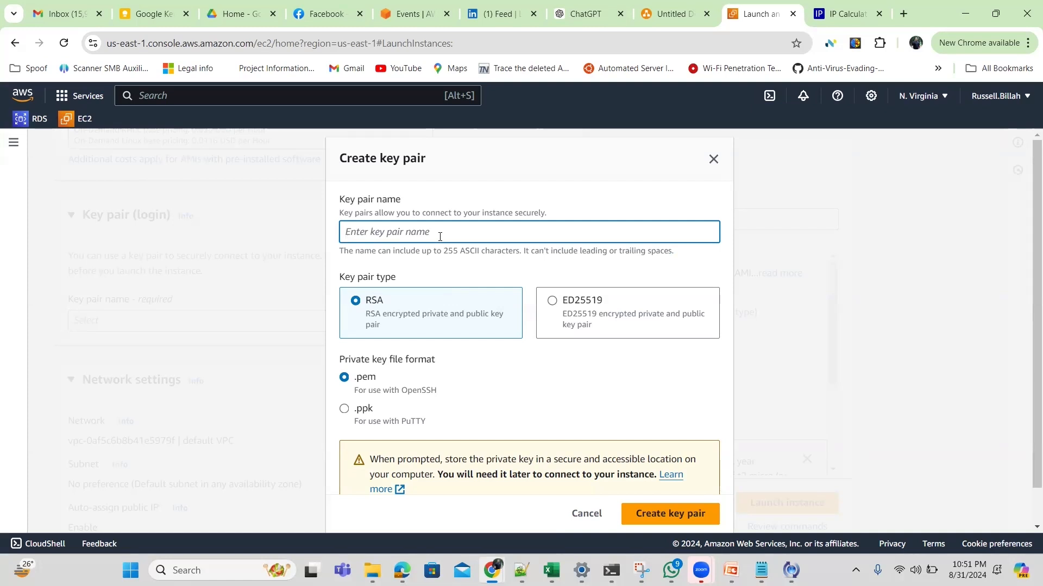
text(pubins)
click(668, 520)
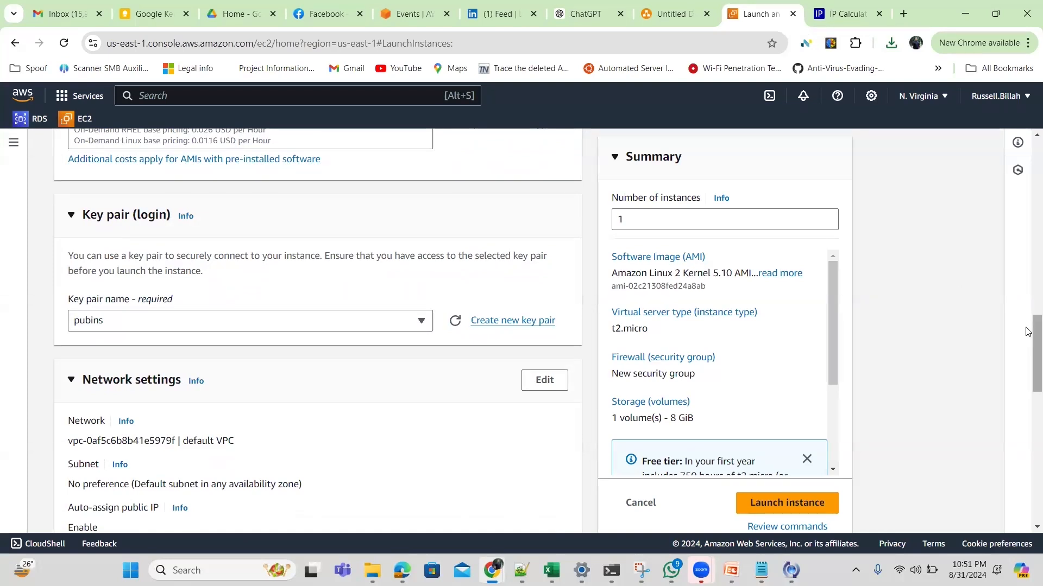
Edit the instance's network settings and set the VPC to DemoVPC.
drag(1028, 332, 1027, 353)
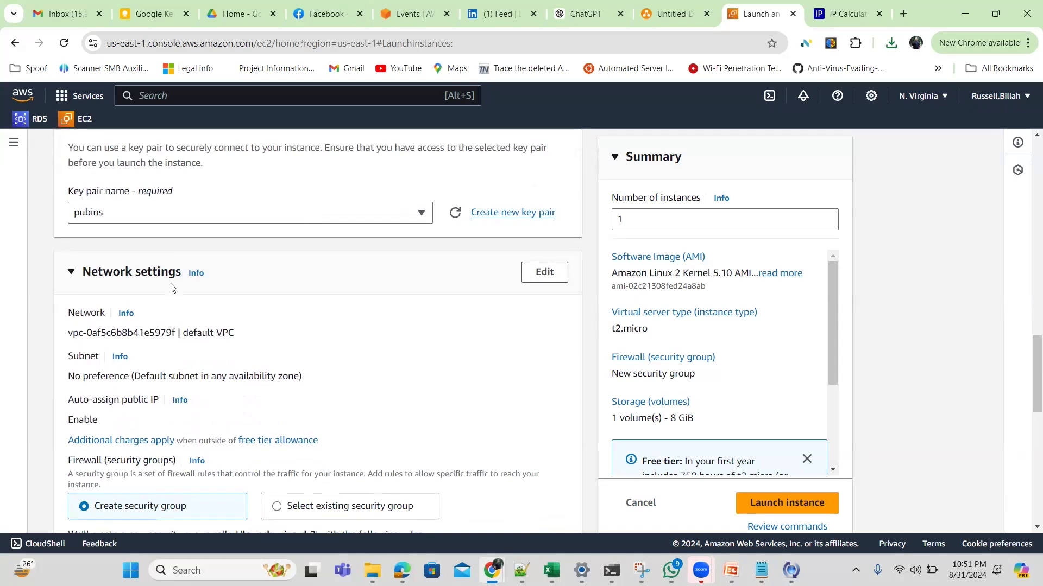
click(549, 277)
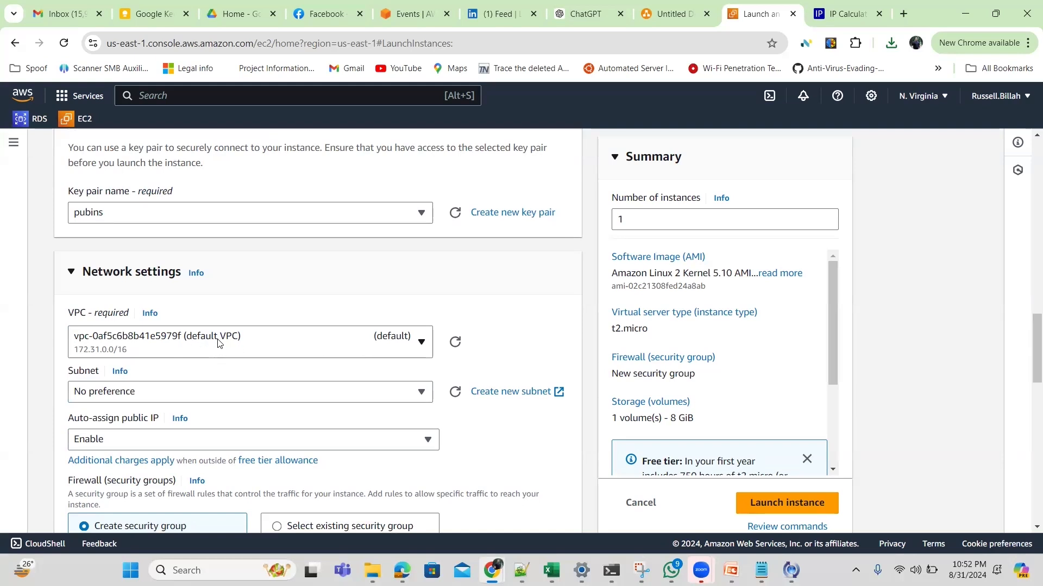
click(422, 348)
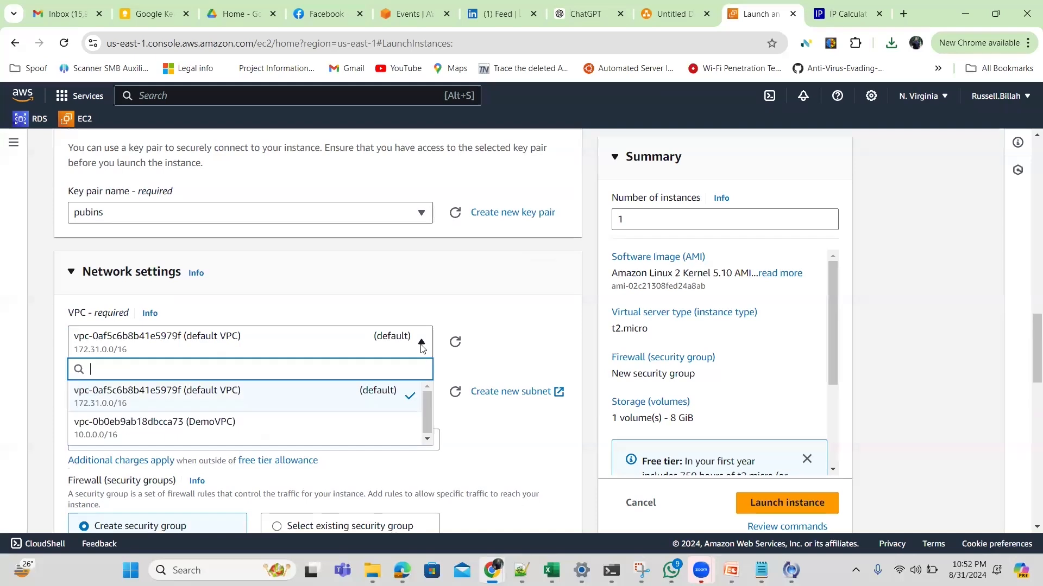
click(458, 312)
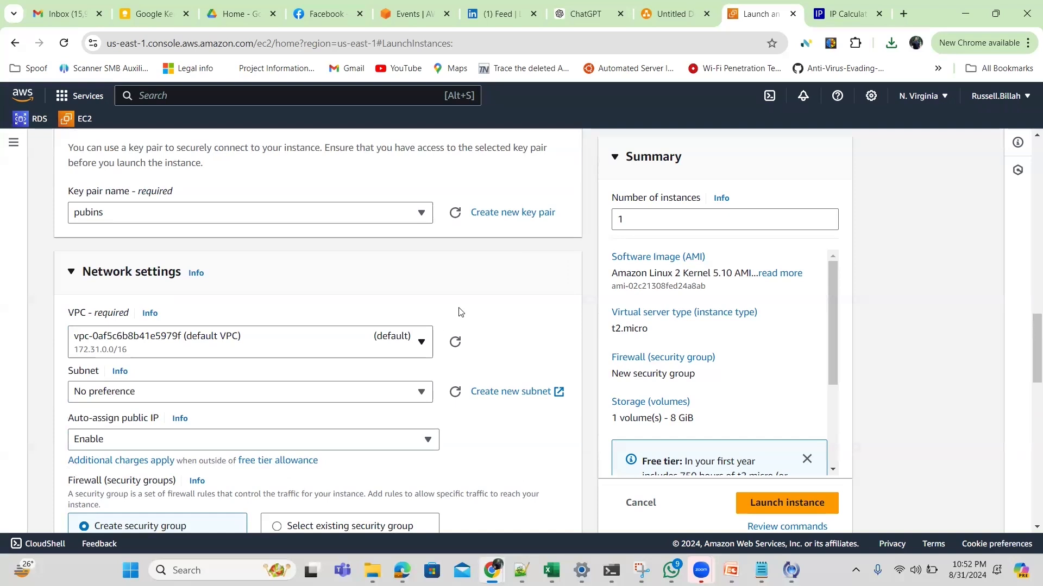
click(423, 342)
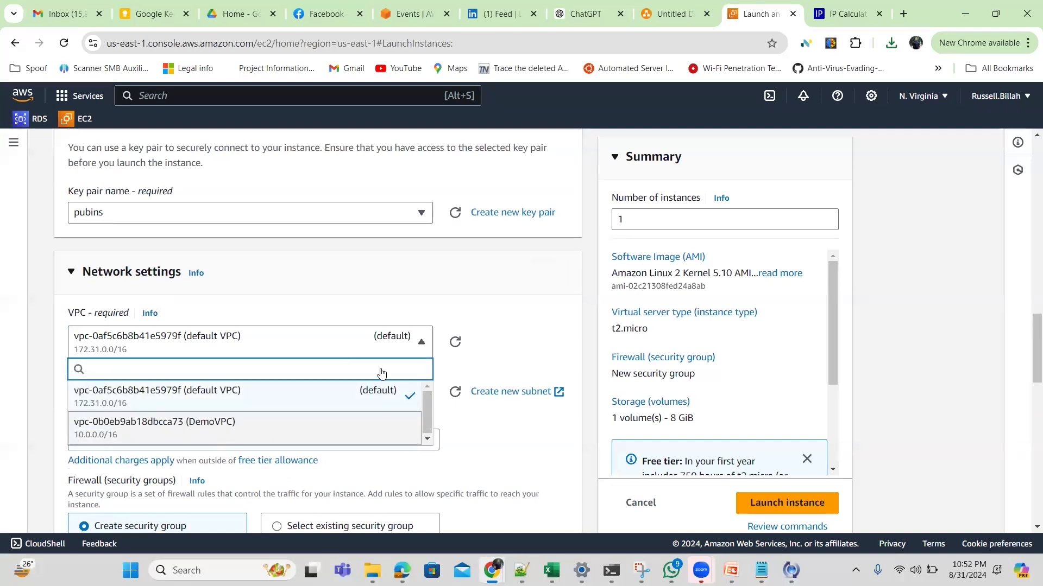
click(445, 318)
click(423, 342)
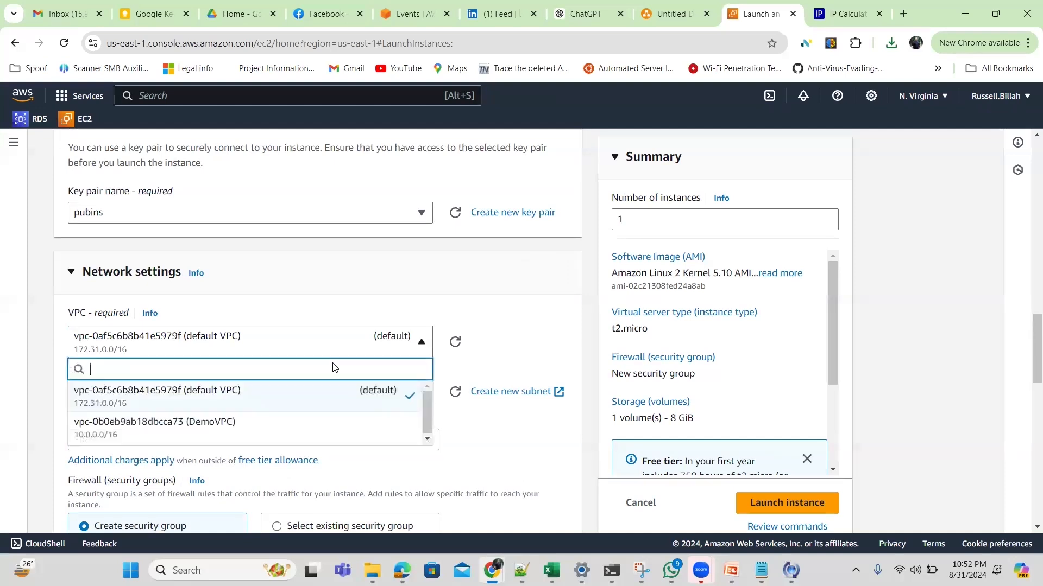
click(192, 429)
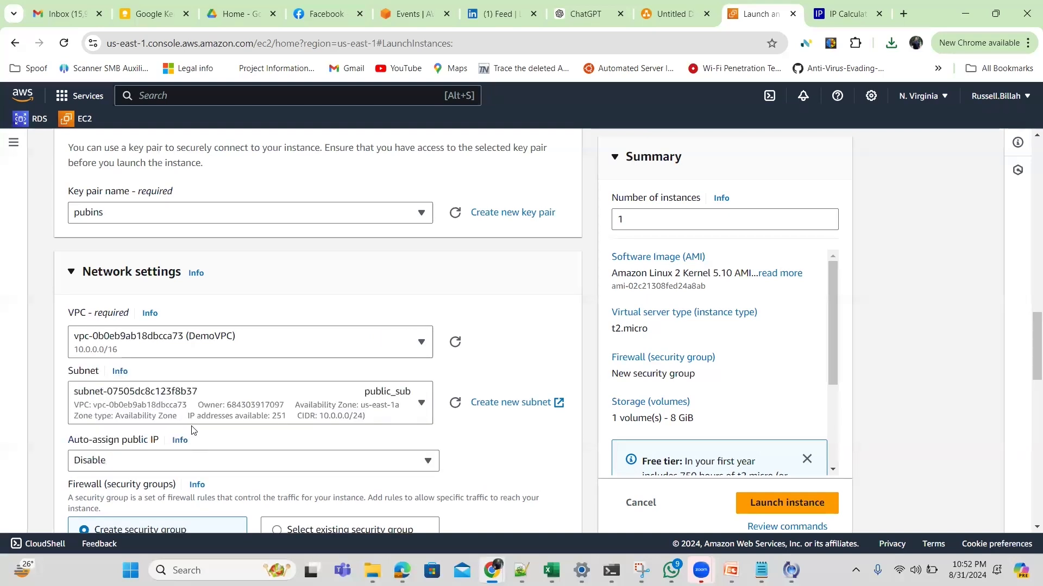
Select public_sub as the instance's subnet and enable auto-assignment of a public IP.
click(422, 411)
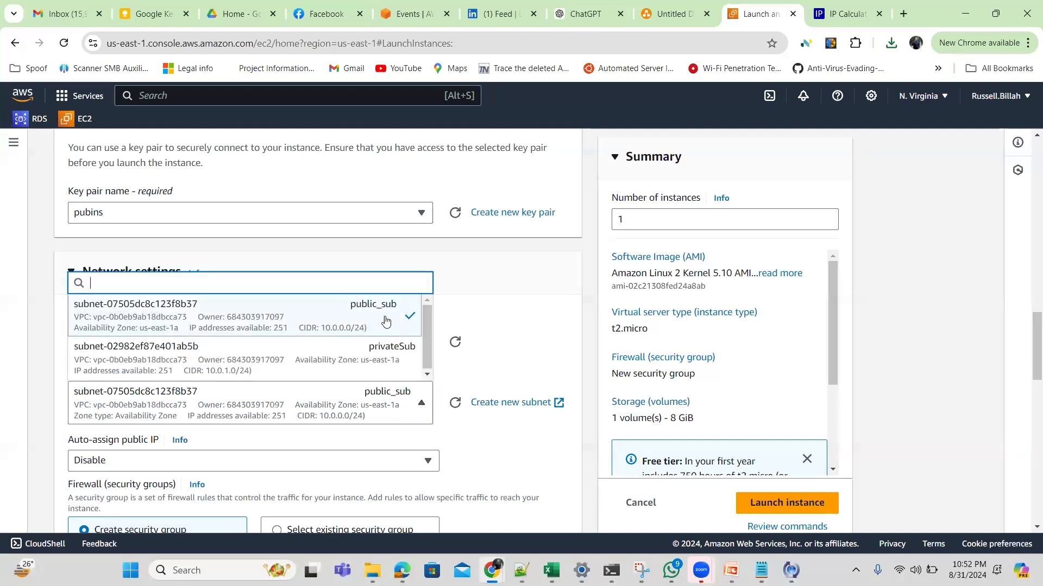
click(380, 316)
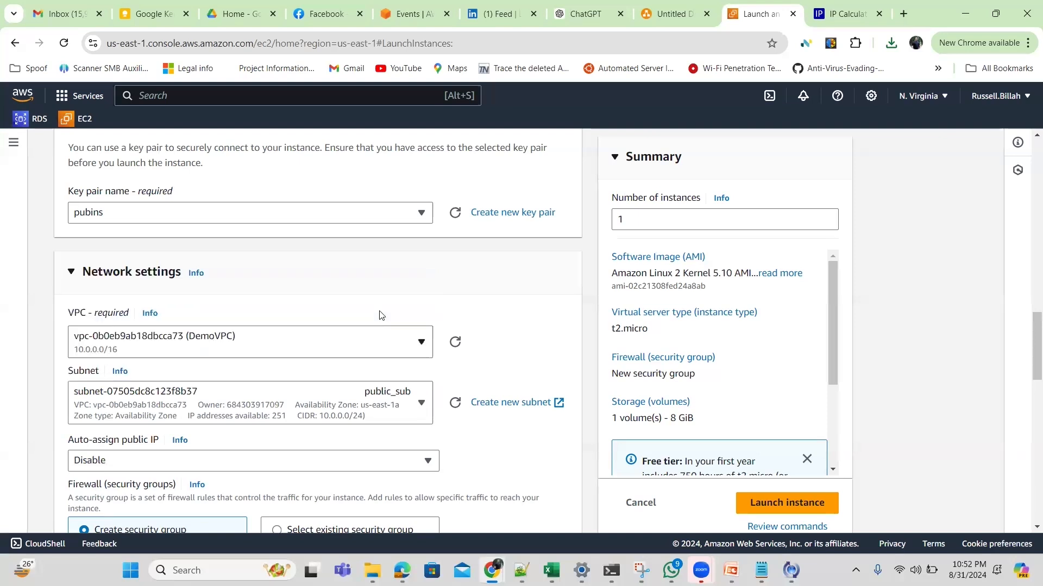
click(423, 408)
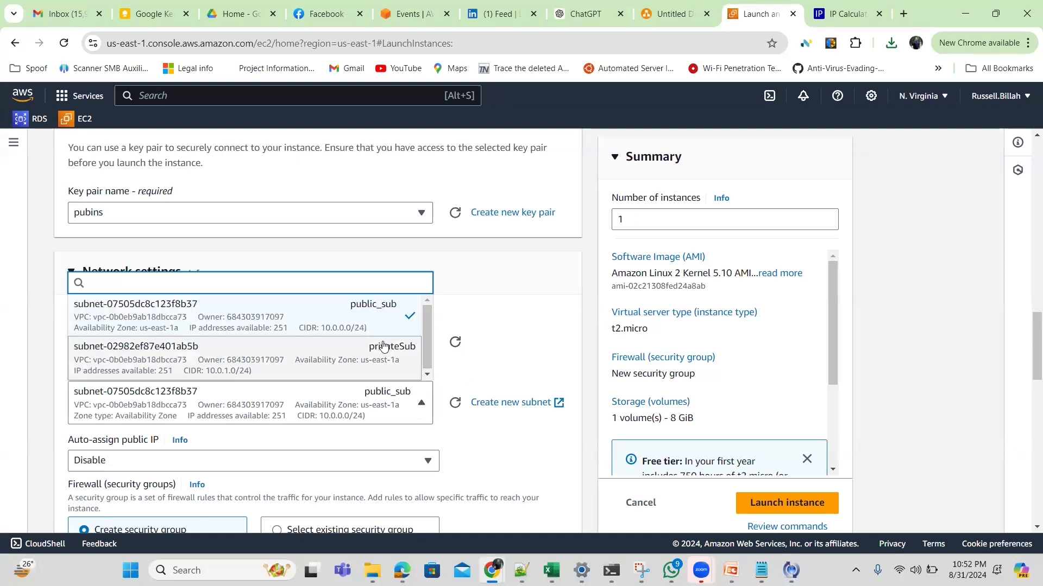
click(402, 311)
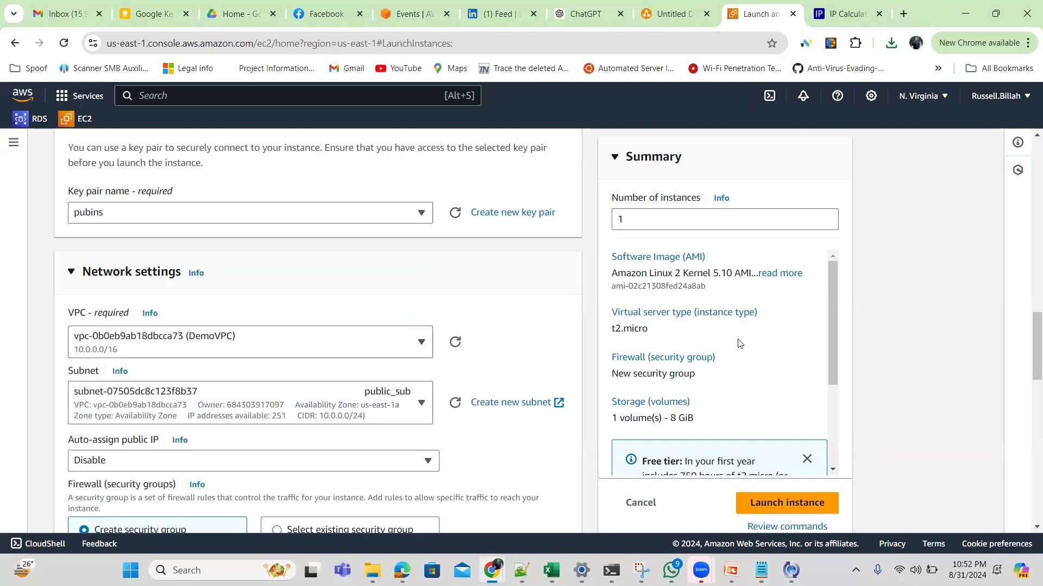
drag(1028, 348, 1028, 376)
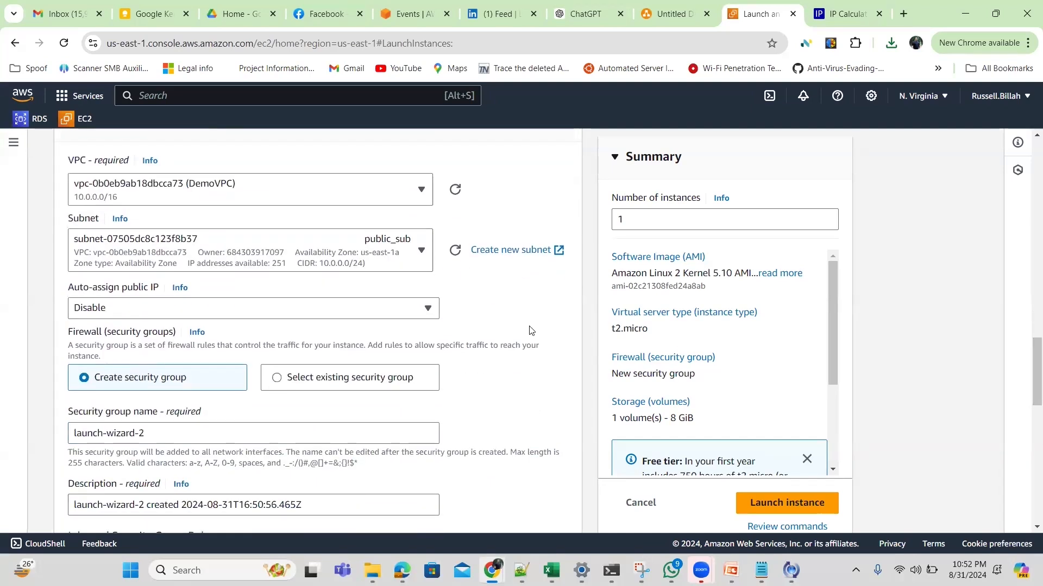
click(428, 311)
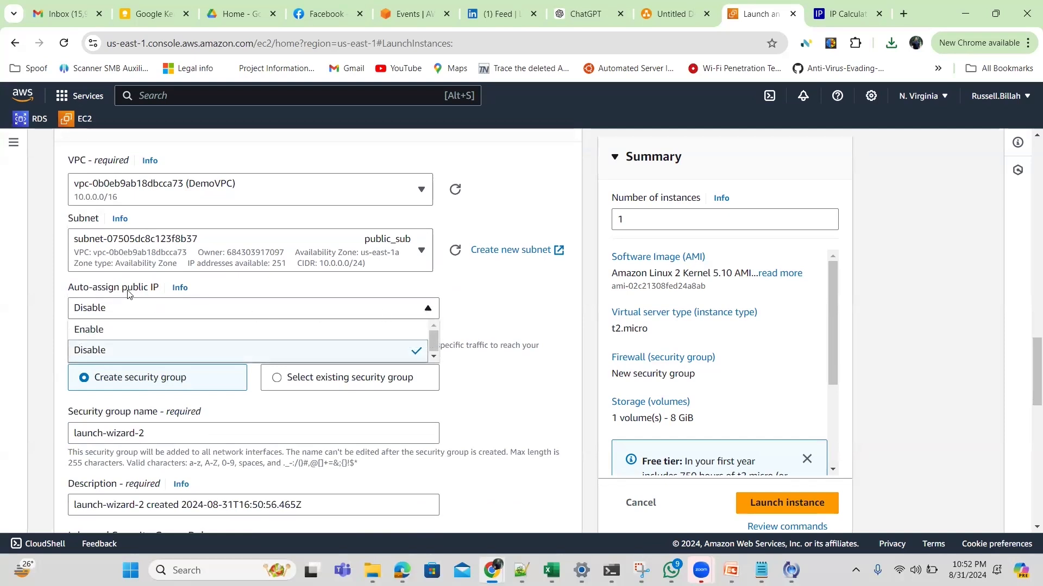
click(100, 332)
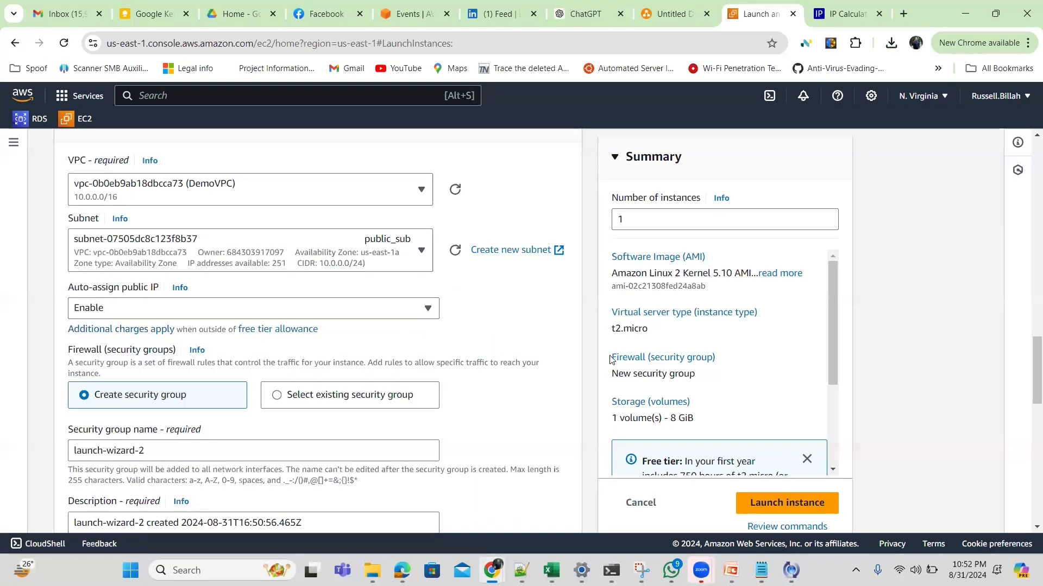
Name the new security group pub-sg.
drag(1028, 386, 1028, 407)
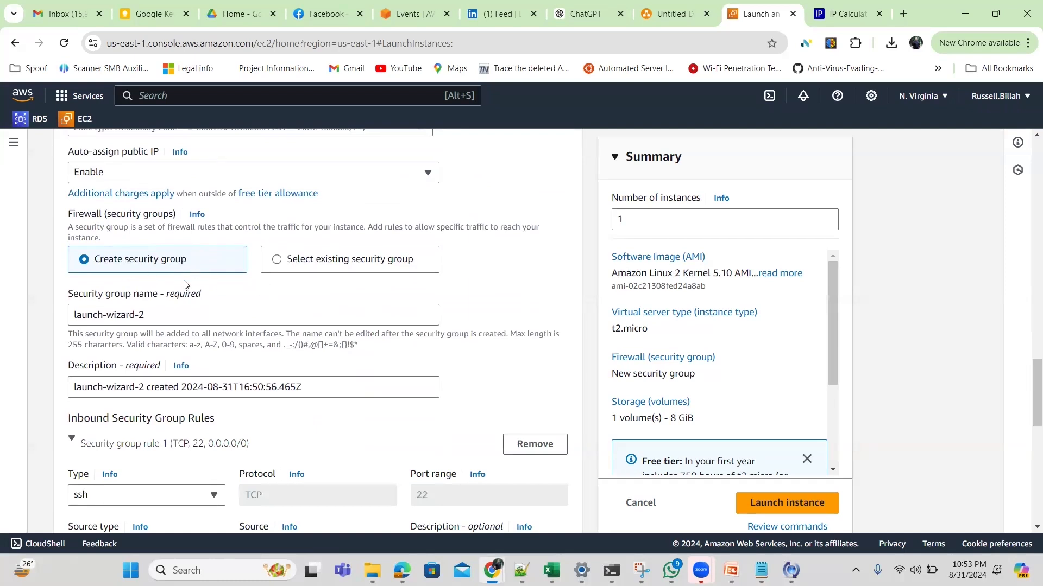
click(154, 312)
triple_click(154, 312)
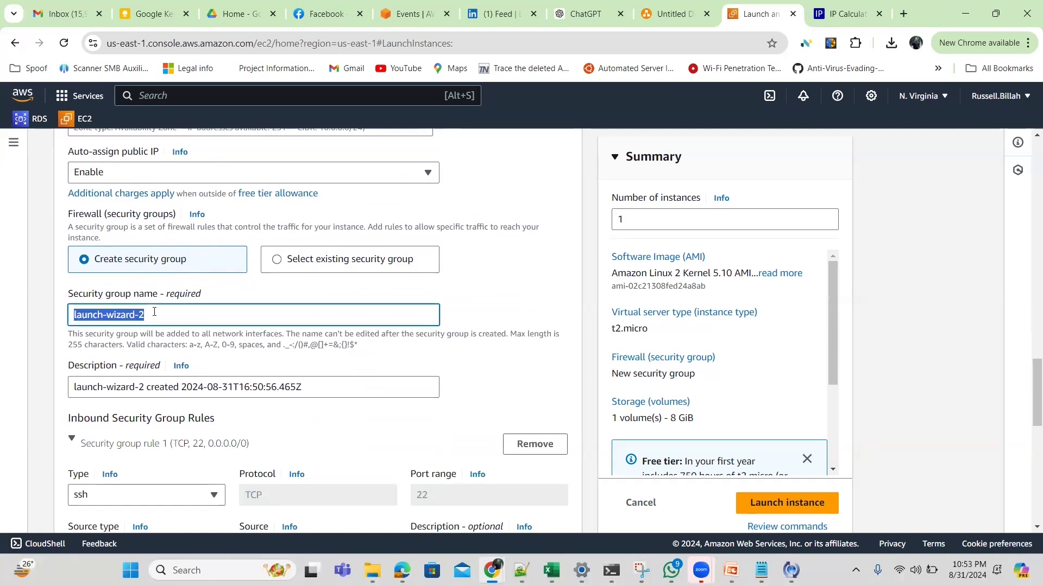
text(pub-sg)
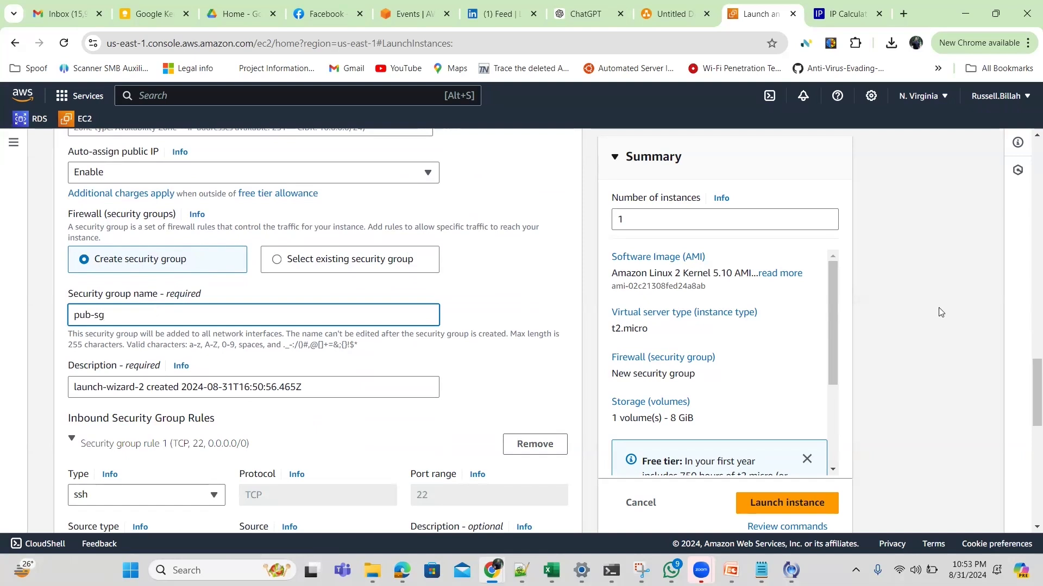
Add a second inbound rule to the security group, allowing HTTP from the custom source 0.0.0.0/0.
drag(1035, 386, 1027, 414)
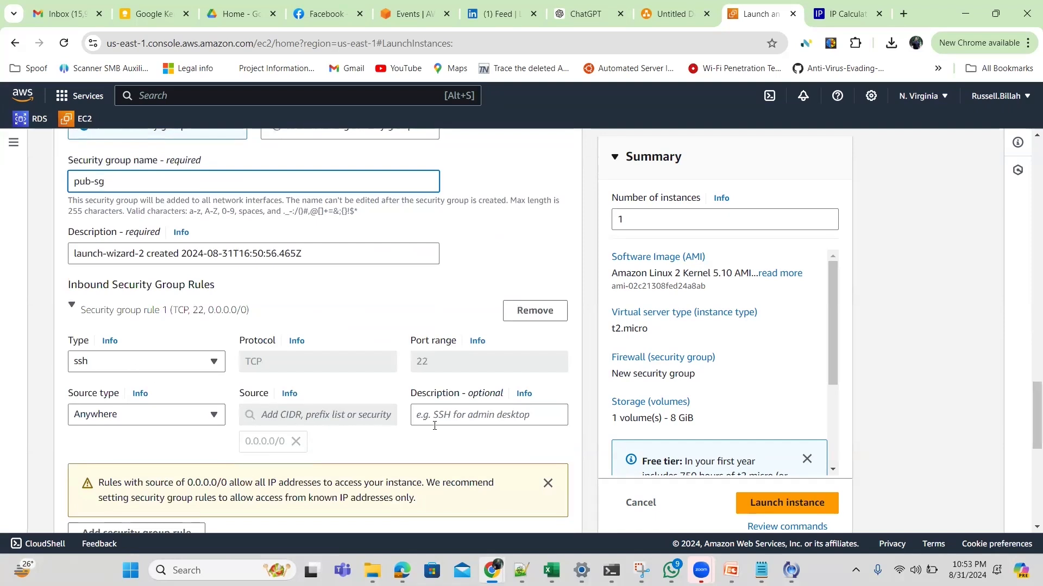
drag(1028, 429, 1028, 451)
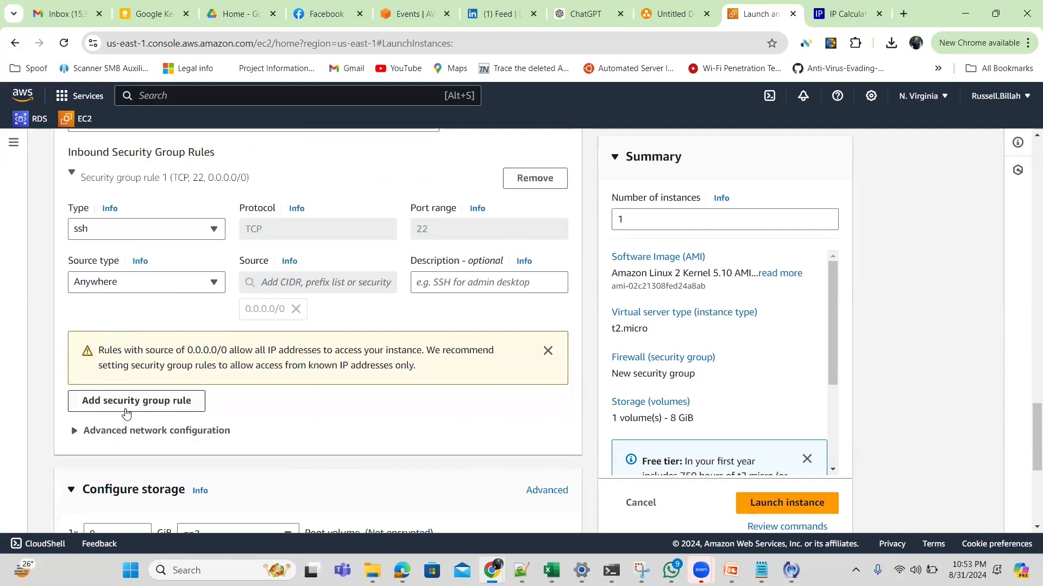
click(125, 411)
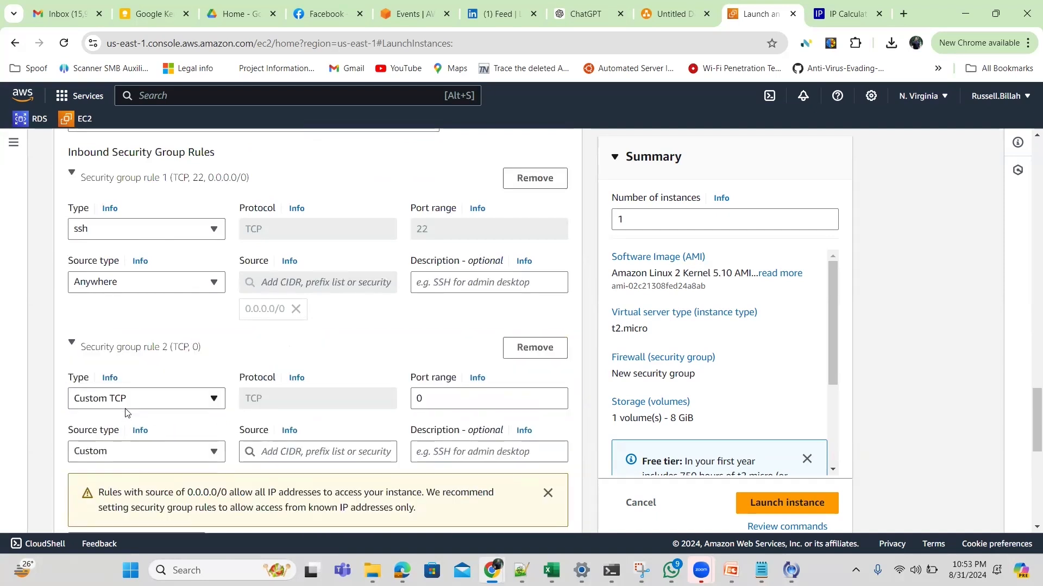
click(214, 399)
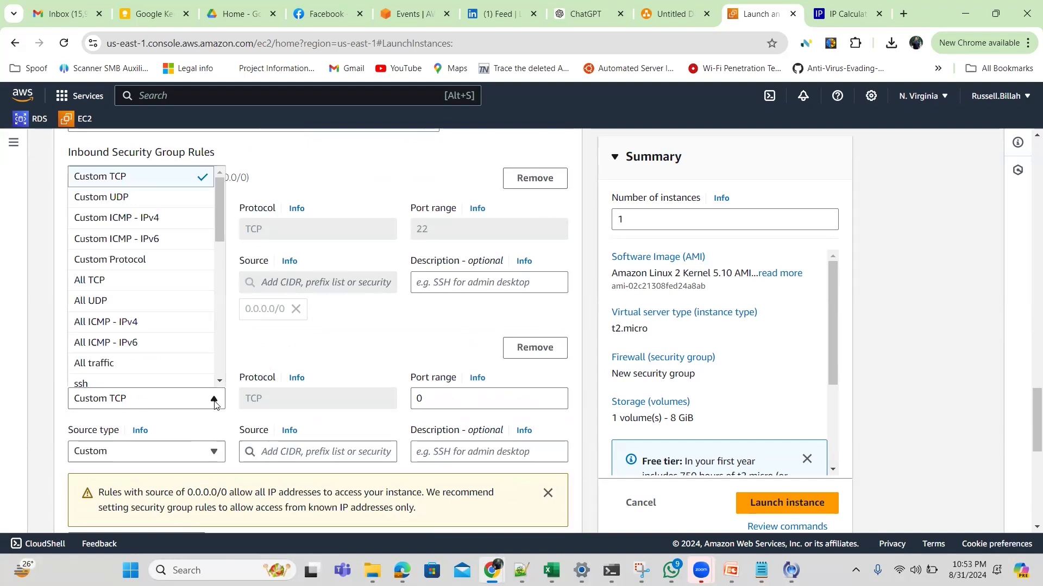
click(145, 280)
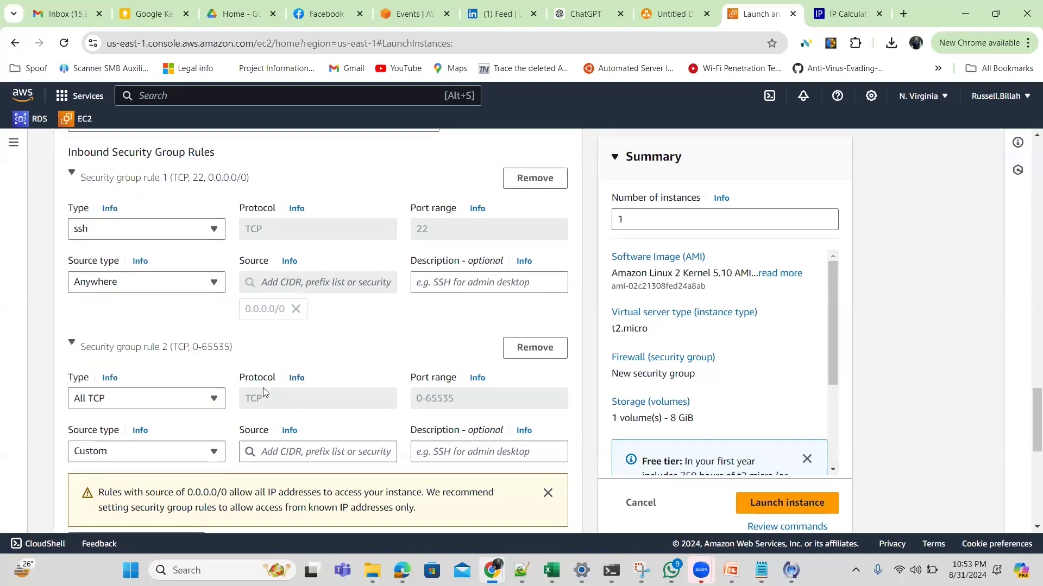
click(212, 401)
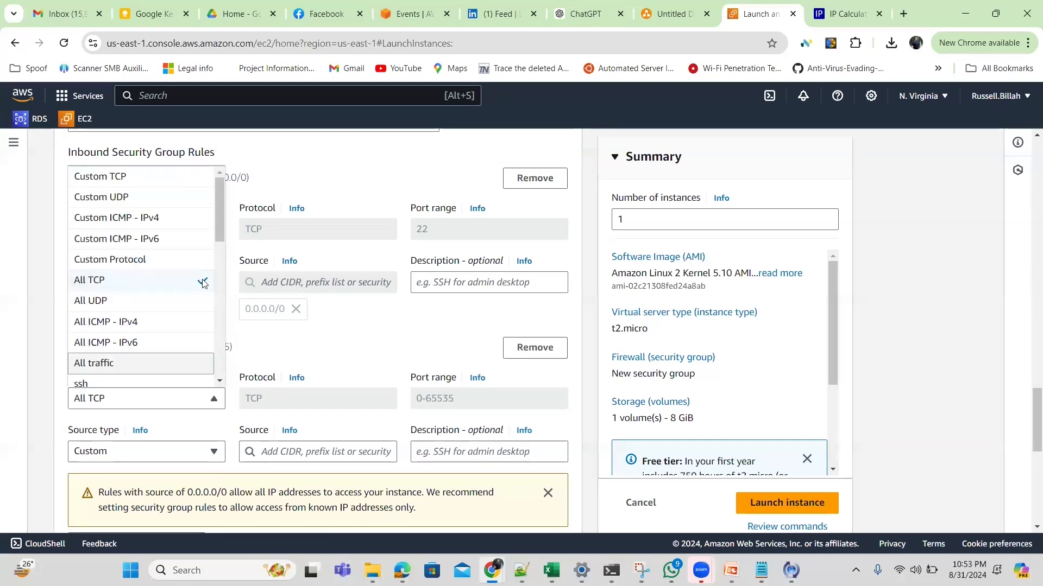
drag(222, 223, 215, 284)
click(185, 263)
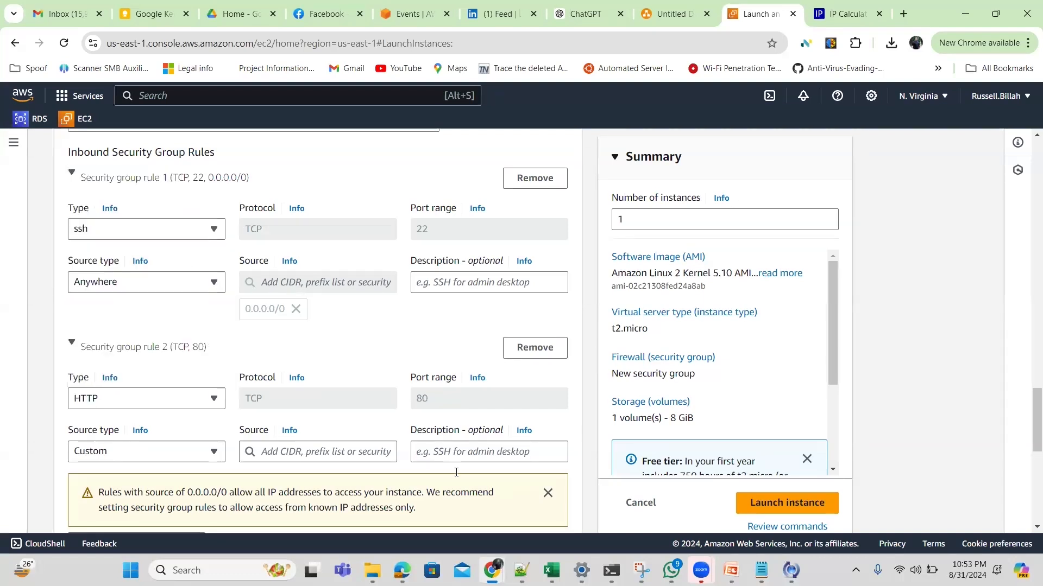
click(360, 454)
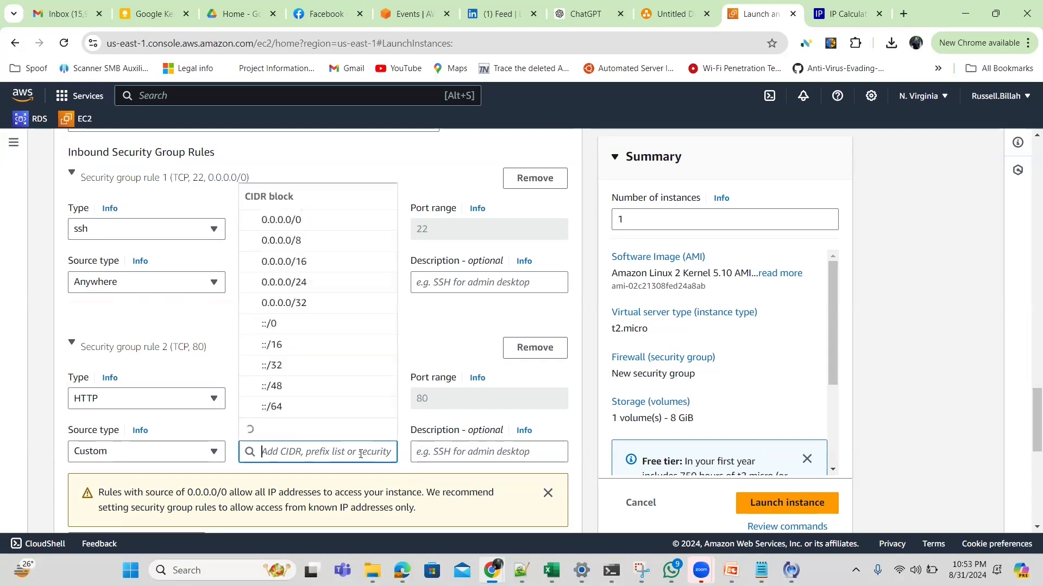
click(332, 223)
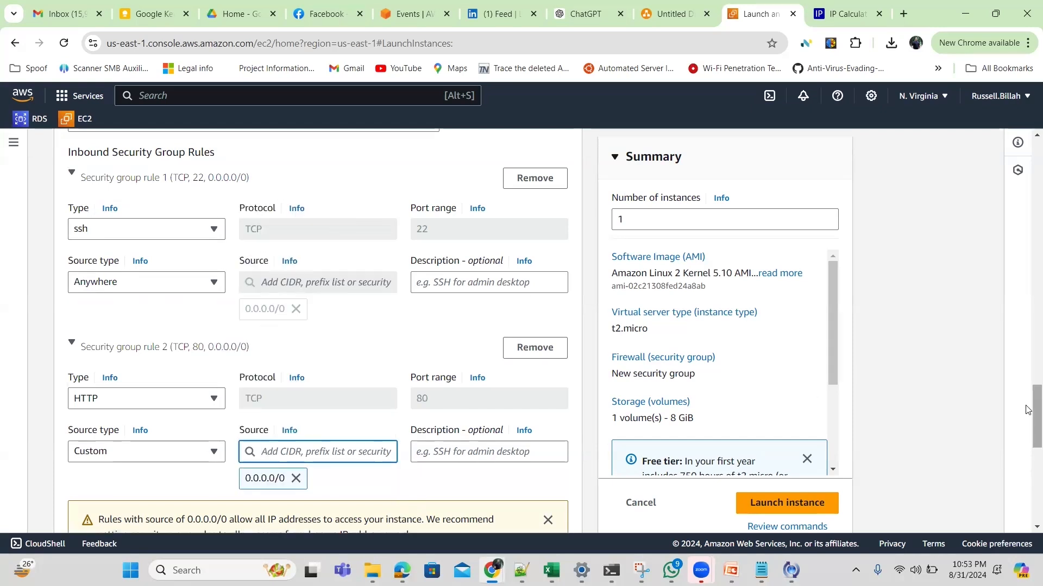
Expand the advanced details and start the user data script with #!/bin/bash followed by yum update -y.
scroll(1028, 447, down, 1)
scroll(1028, 446, down, 6)
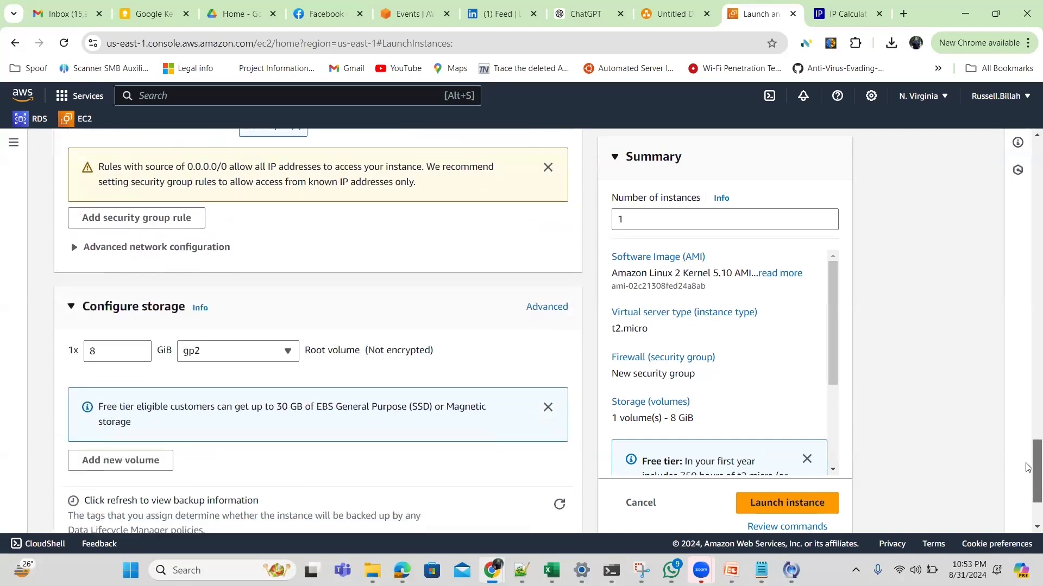
scroll(1028, 483, down, 2)
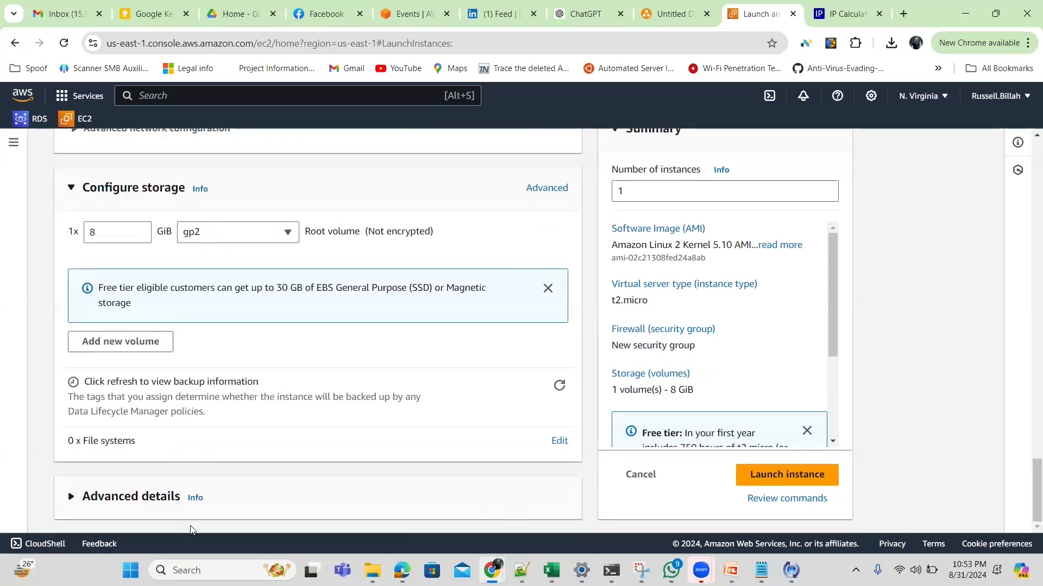
click(74, 497)
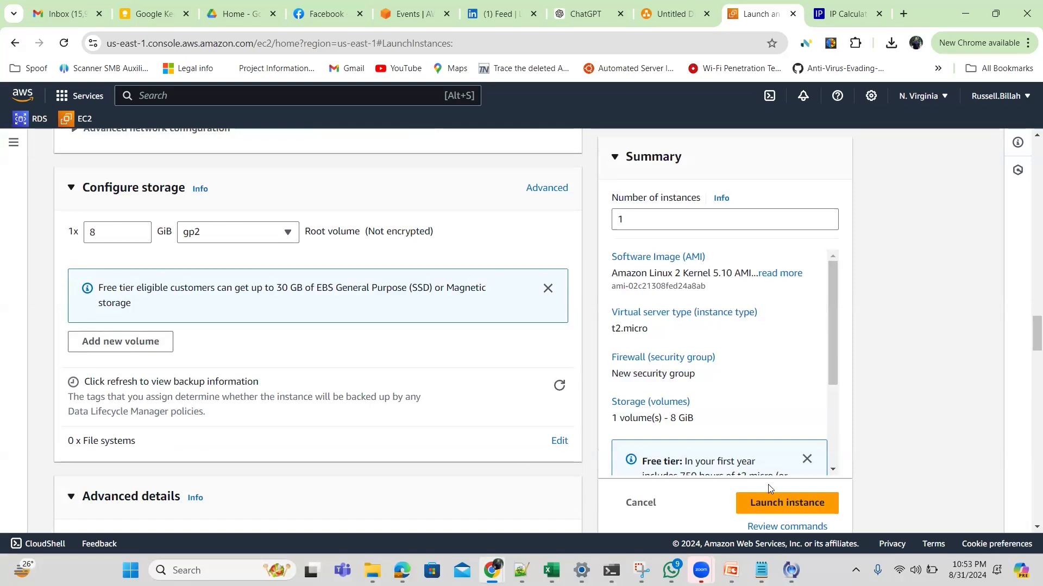
drag(1028, 352, 1026, 542)
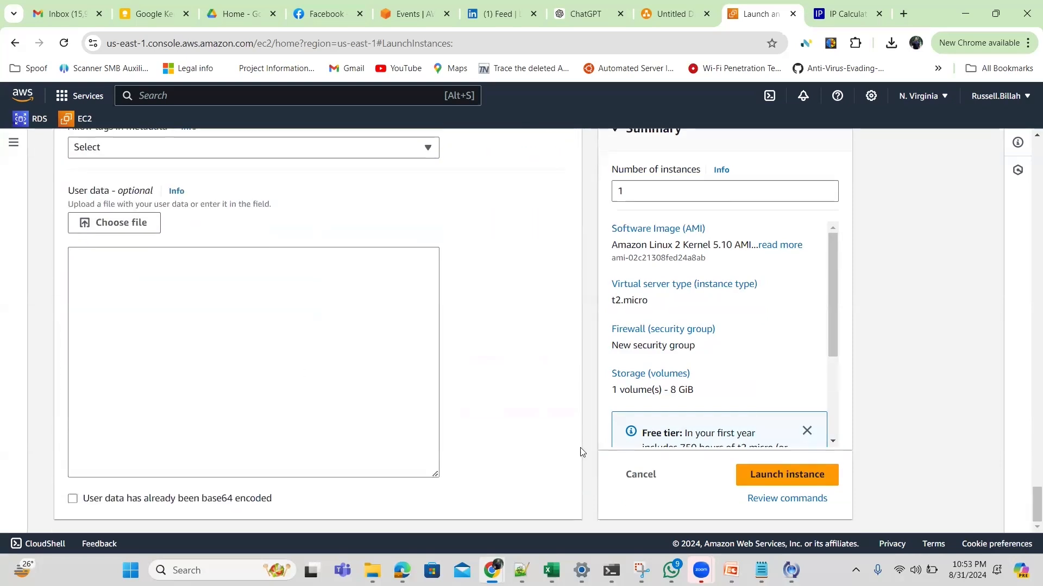
click(257, 306)
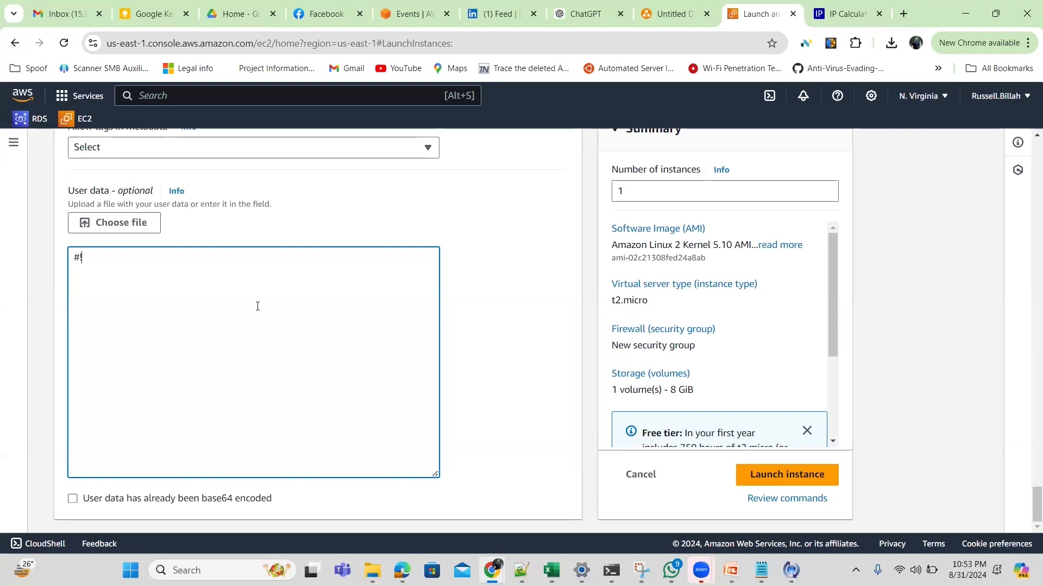
text(/bin/bash)
key(Return)
text(yum install)
key(BackSpace)
key(BackSpace)
key(BackSpace)
key(BackSpace)
key(BackSpace)
key(BackSpace)
key(BackSpace)
text(update -y)
key(Return)
Add the line yum install httpd -y to the user data script.
text(yum )
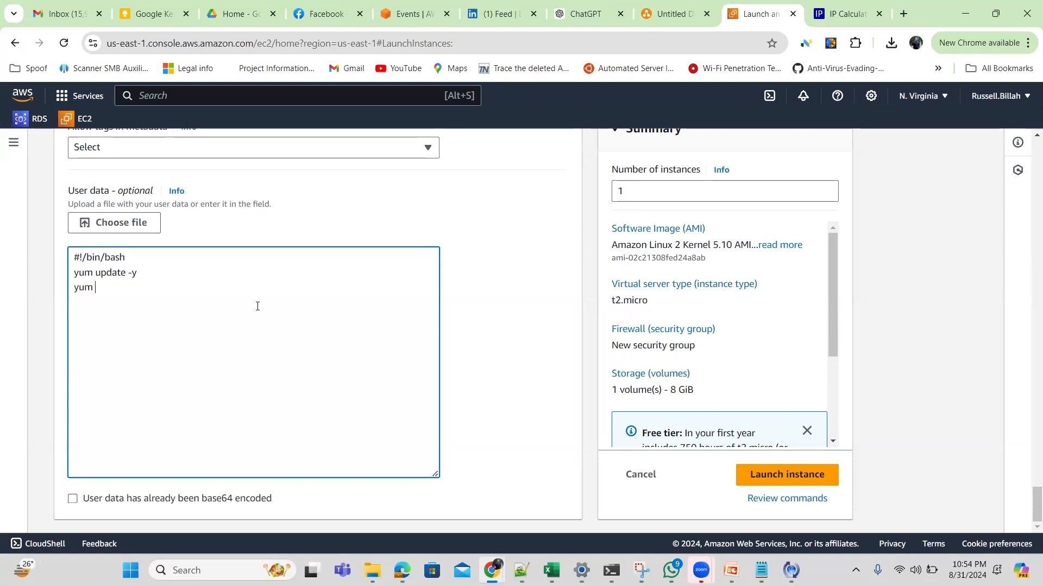
text(install http)
text(d -)
text(y )
text(yum)
key(BackSpace)
key(BackSpace)
key(BackSpace)
Add the lines systemctl start httpd and systemctl enable httpd to the user data script.
text(system)
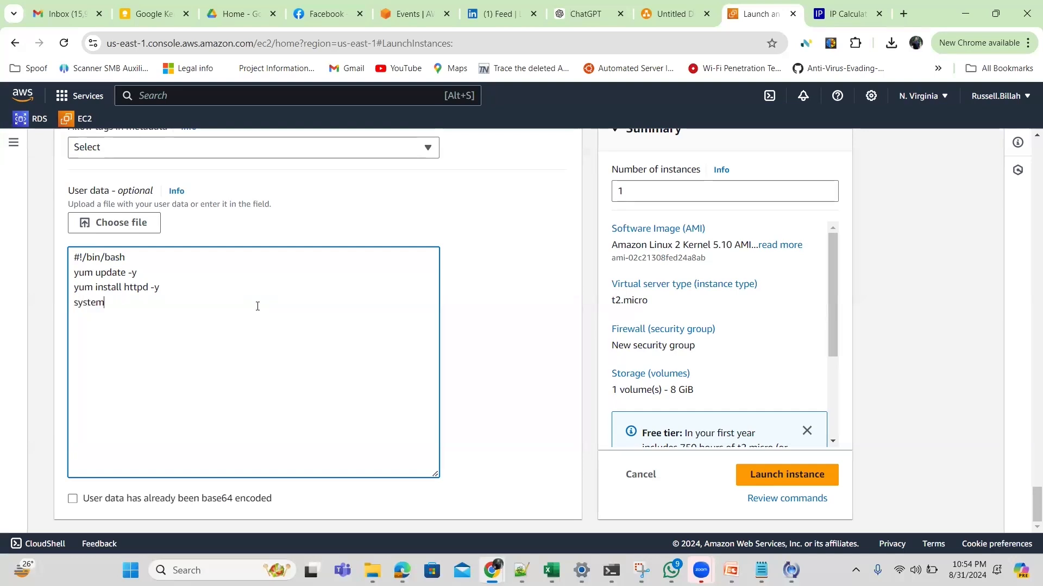
text(ct)
text(l)
text(start )
text(httpd )
text(syste)
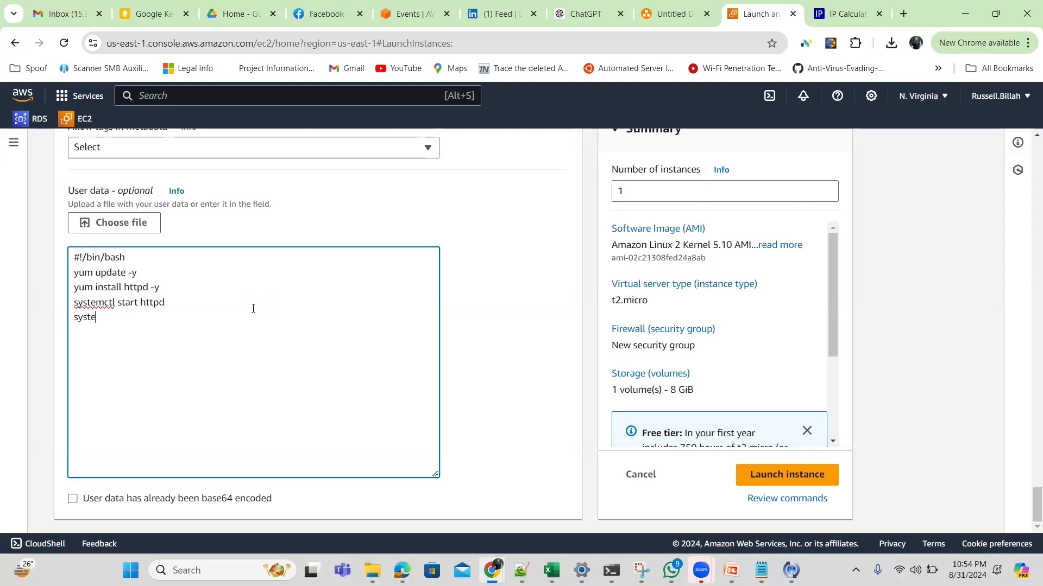
text(mctl enable httpd)
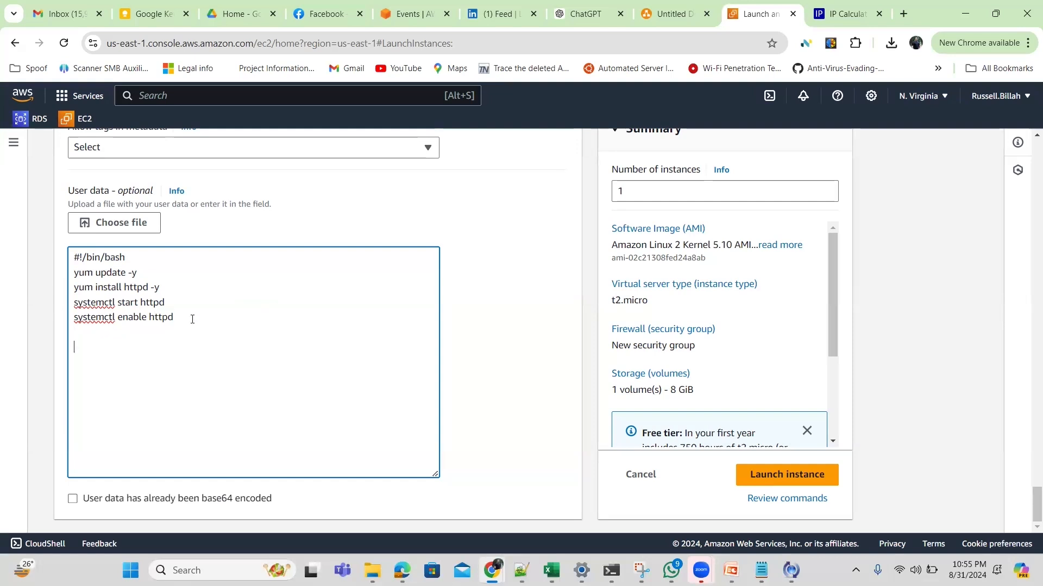
Finish the user data script with echo "my first web site " > /var/www/html/index.html.
text(ech)
text(o)
text( ")
text("m)
text(y )
text(first e)
key(BackSpace)
text(web site " > /var/www/html/index)
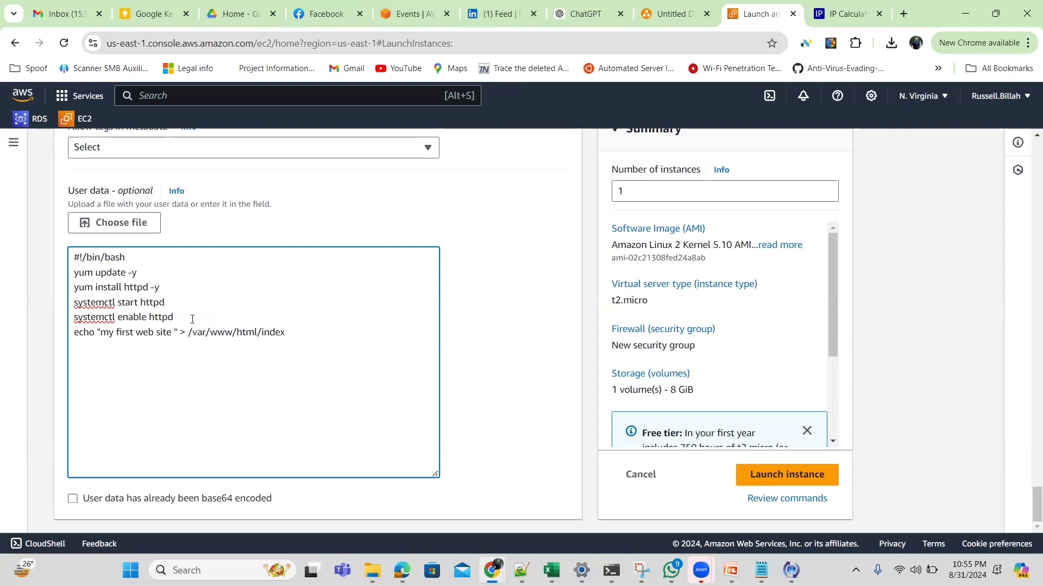
text(.html)
Launch the configured instance and open the list of instances.
click(811, 480)
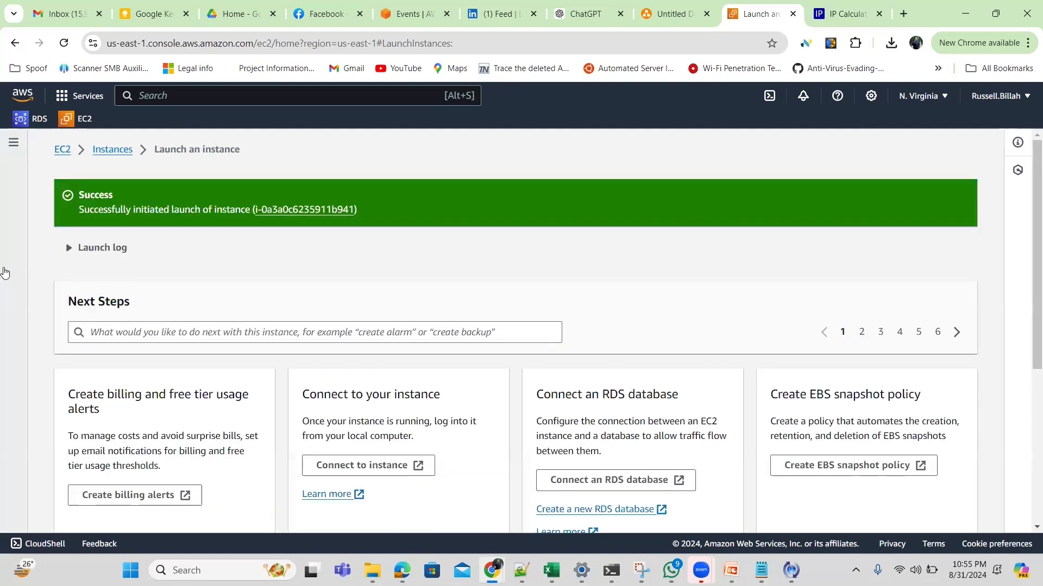
click(113, 154)
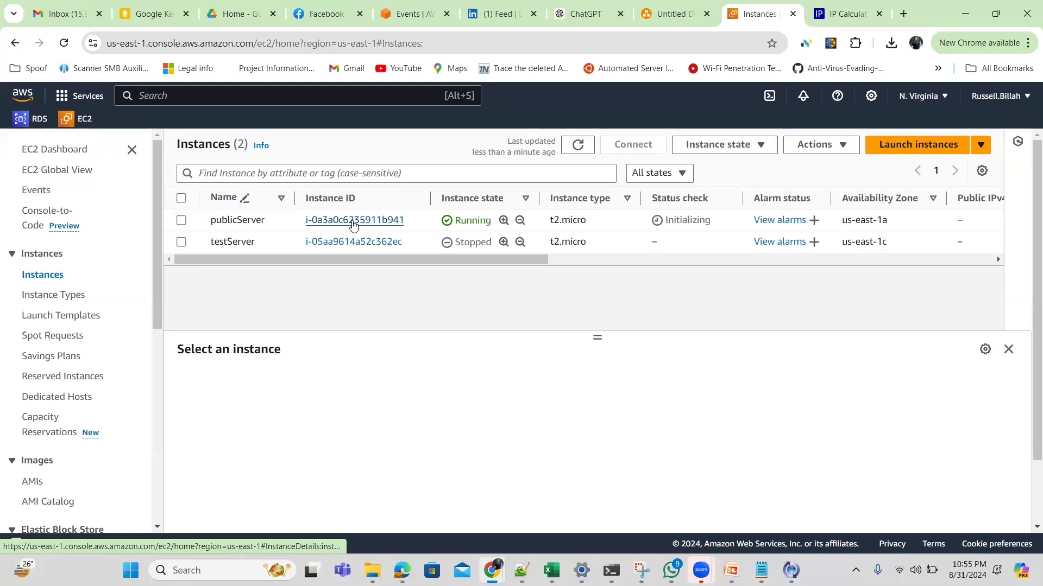
Review publicServer's instance details, including its private IPv4 address, and refresh its status in the instances list.
click(353, 220)
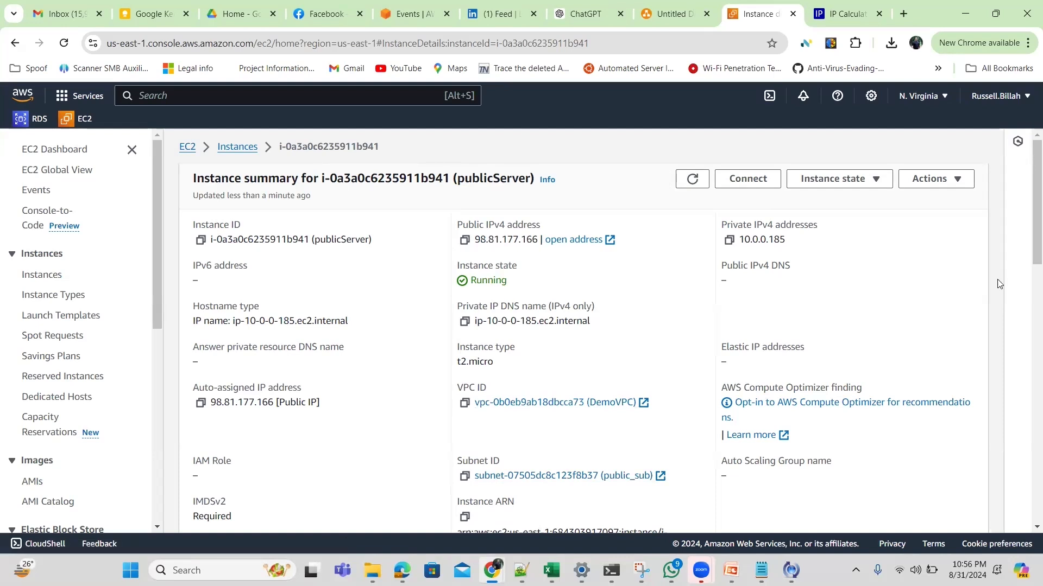
drag(786, 241, 739, 241)
drag(1028, 231, 1028, 365)
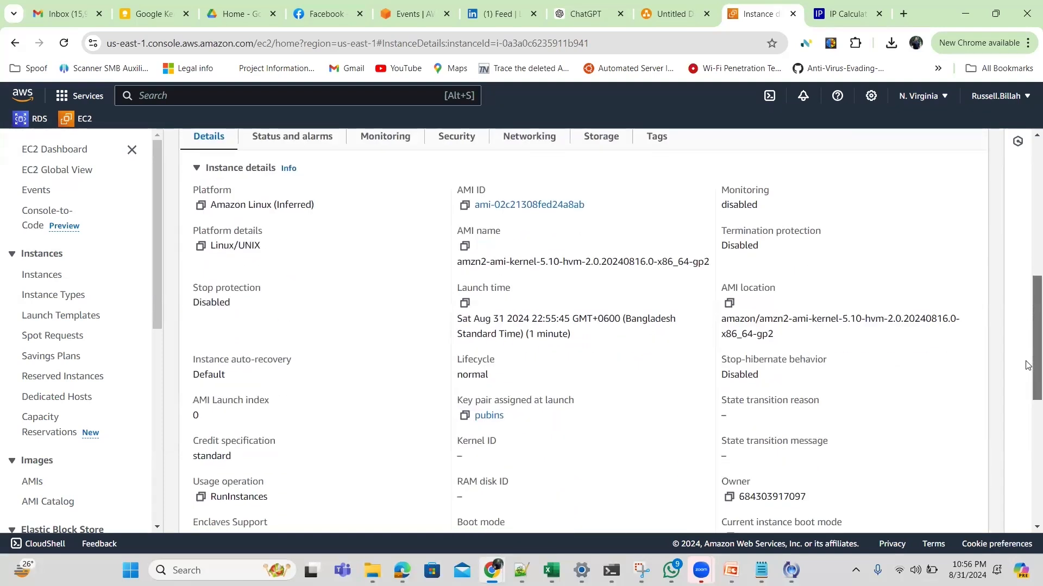
drag(1028, 365, 1028, 219)
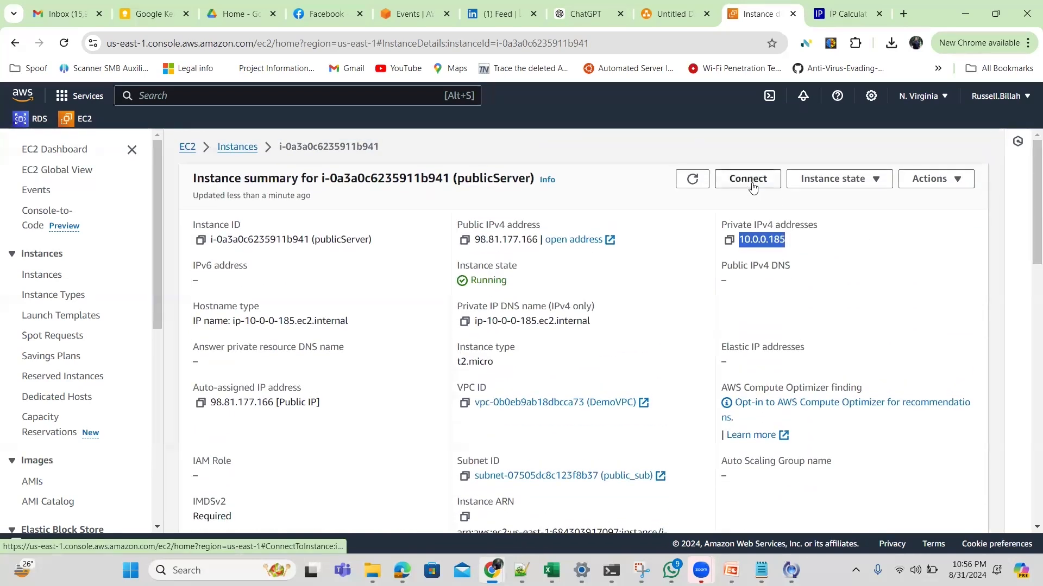
click(249, 153)
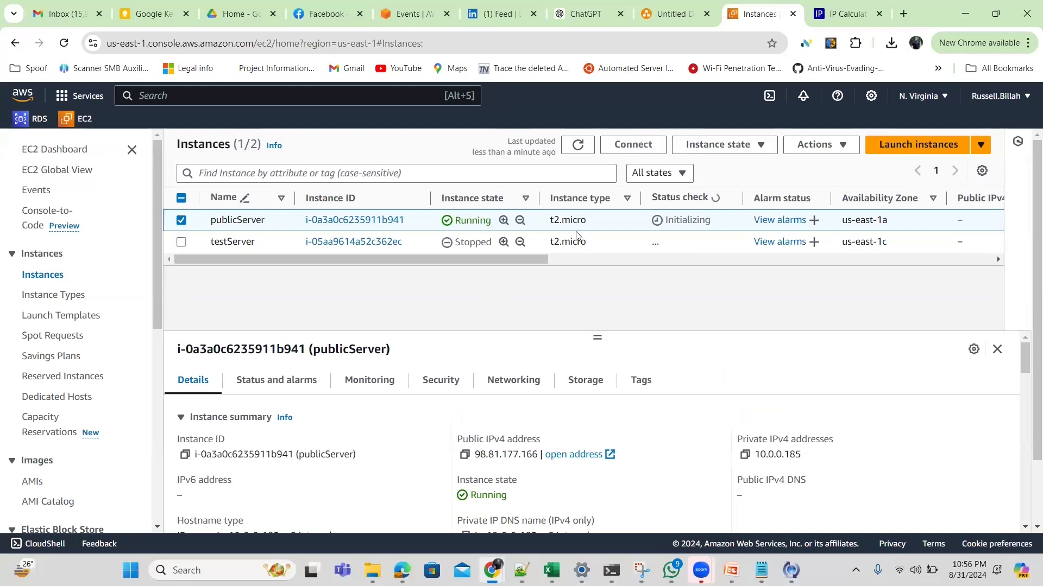
click(579, 147)
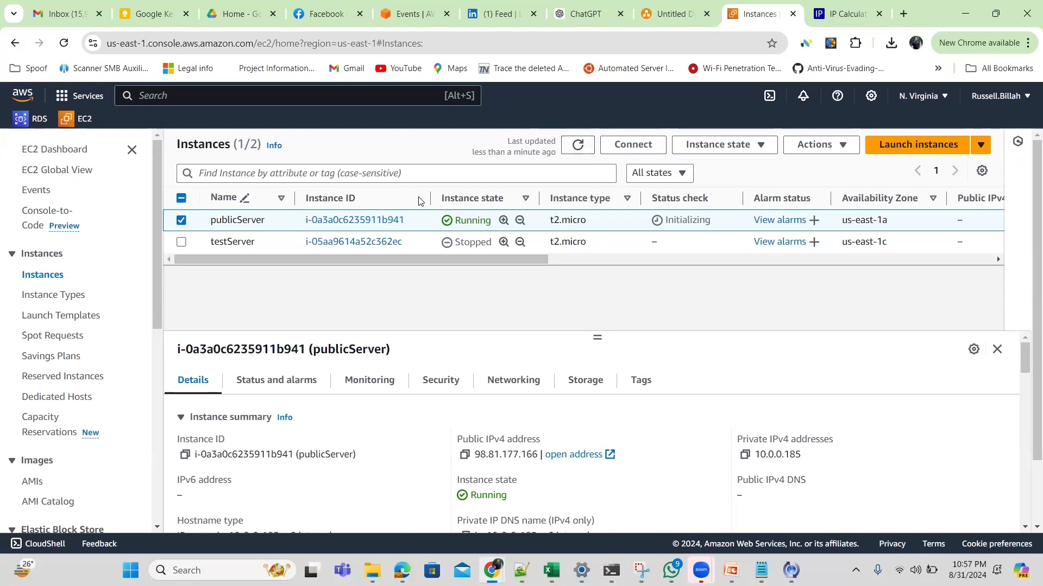
Copy publicServer's public IPv4 address from its instance summary and load it in a new browser tab.
click(355, 221)
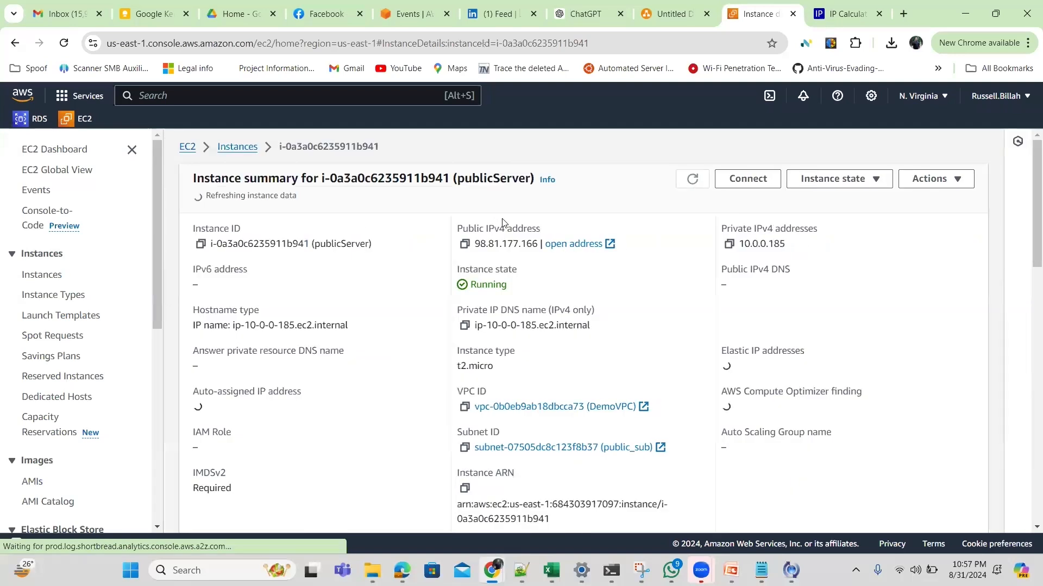
click(465, 241)
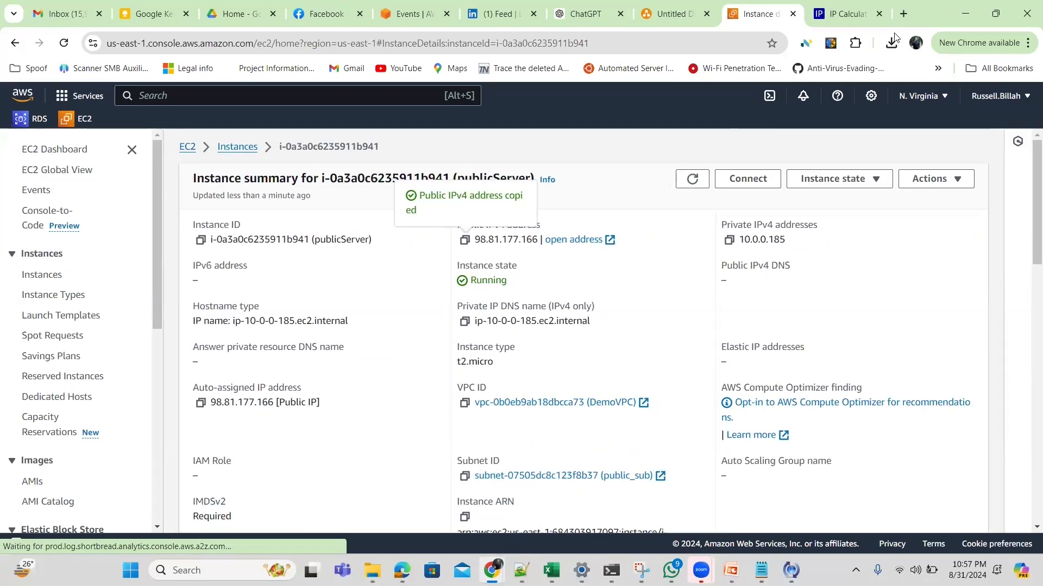
click(903, 15)
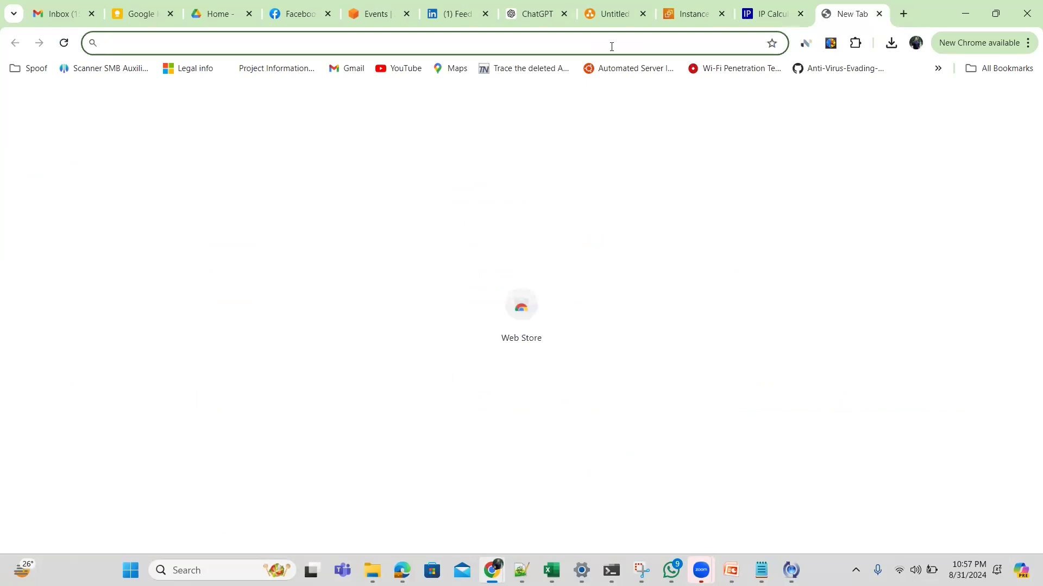
key(ctrl+v)
key(Return)
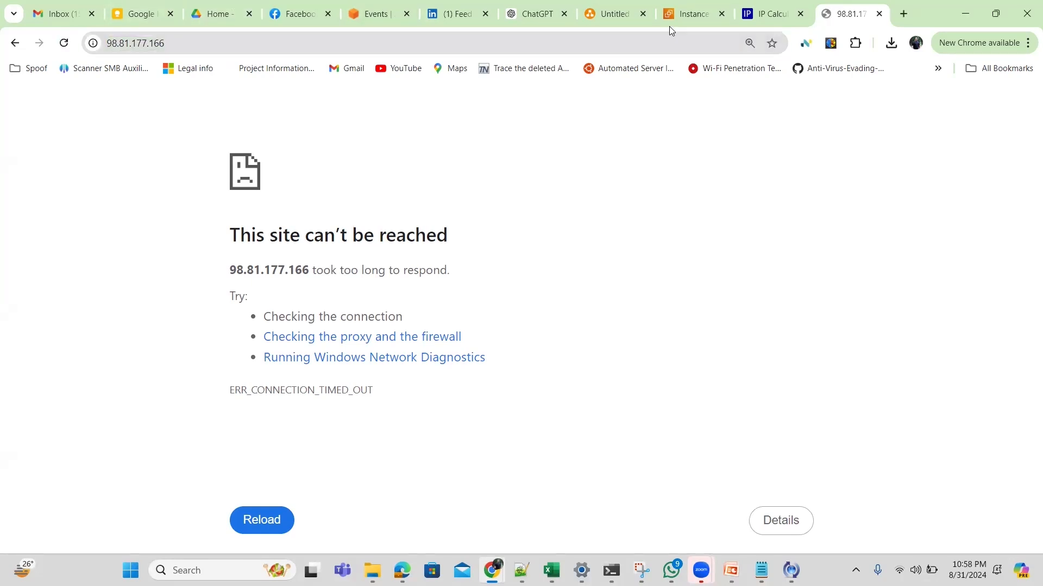
Return to the EC2 console, search the AWS services for vpc, and add VPC to the favorites.
click(682, 14)
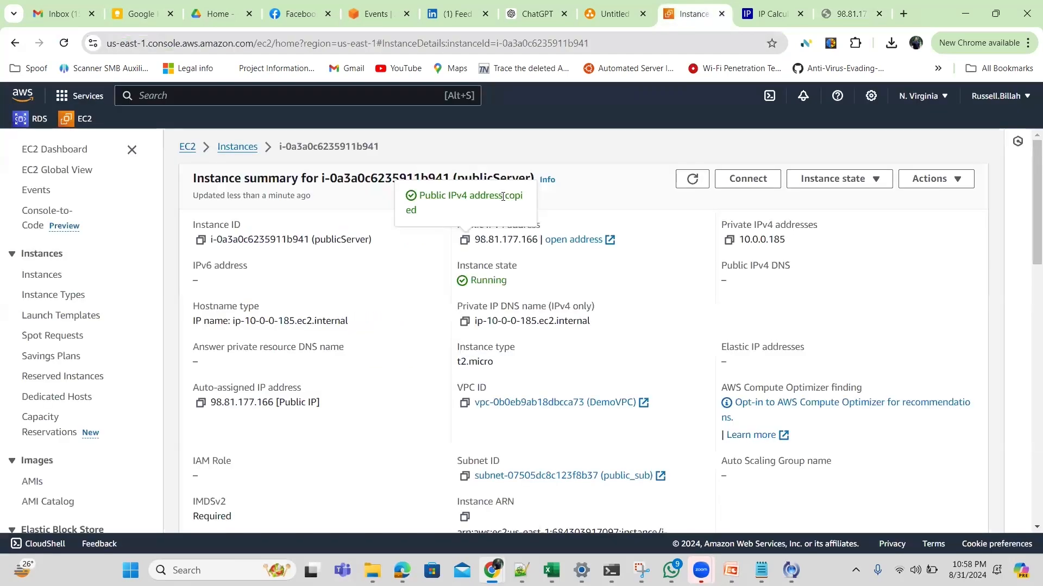
click(244, 147)
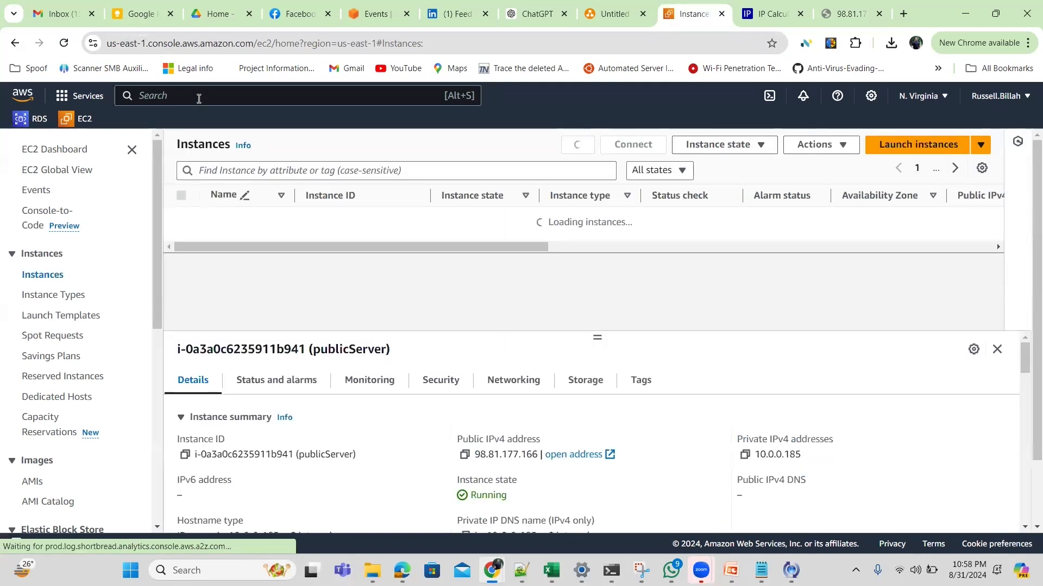
click(199, 99)
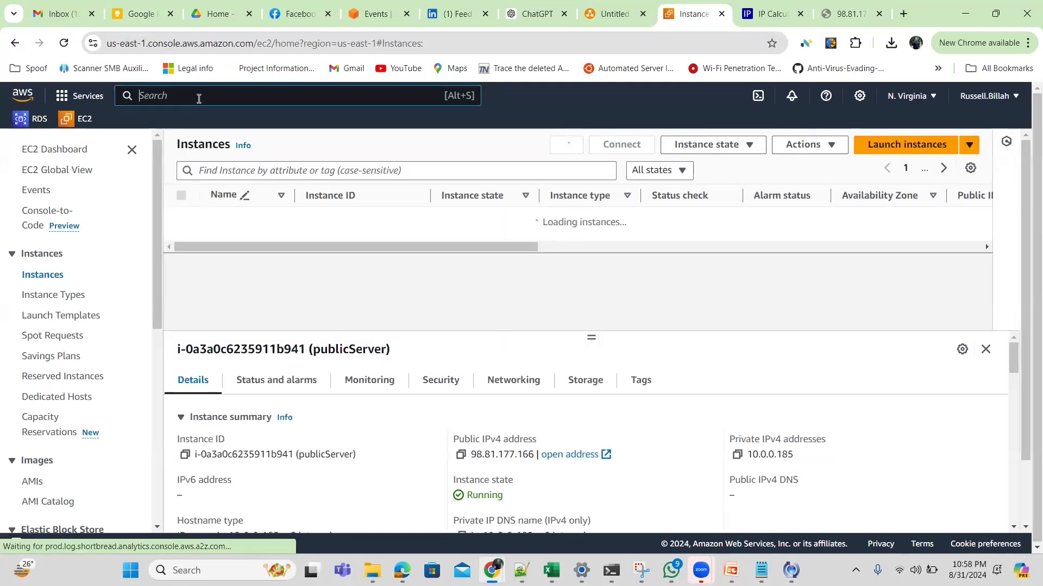
text(vpc)
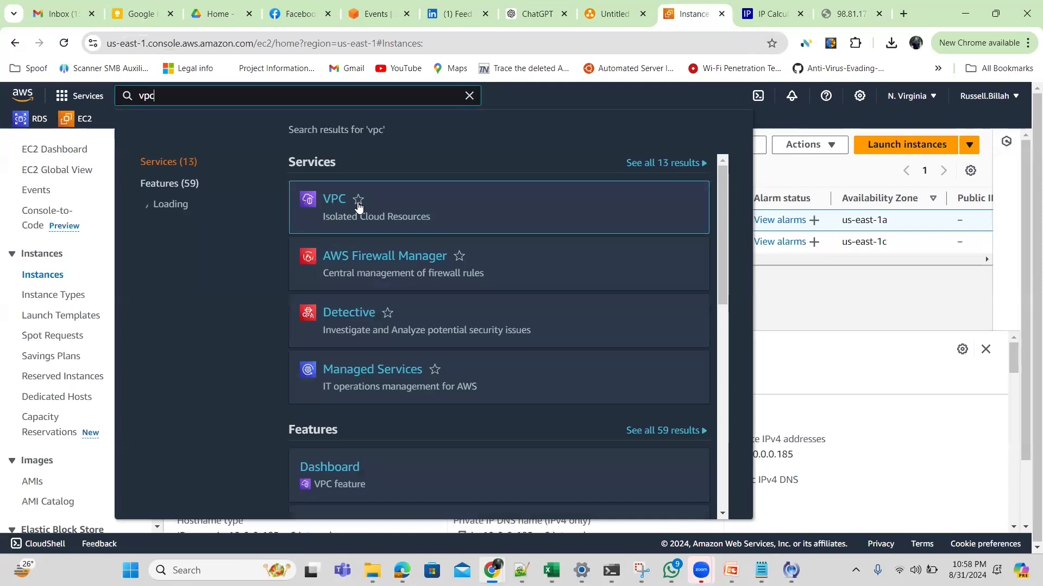
click(358, 201)
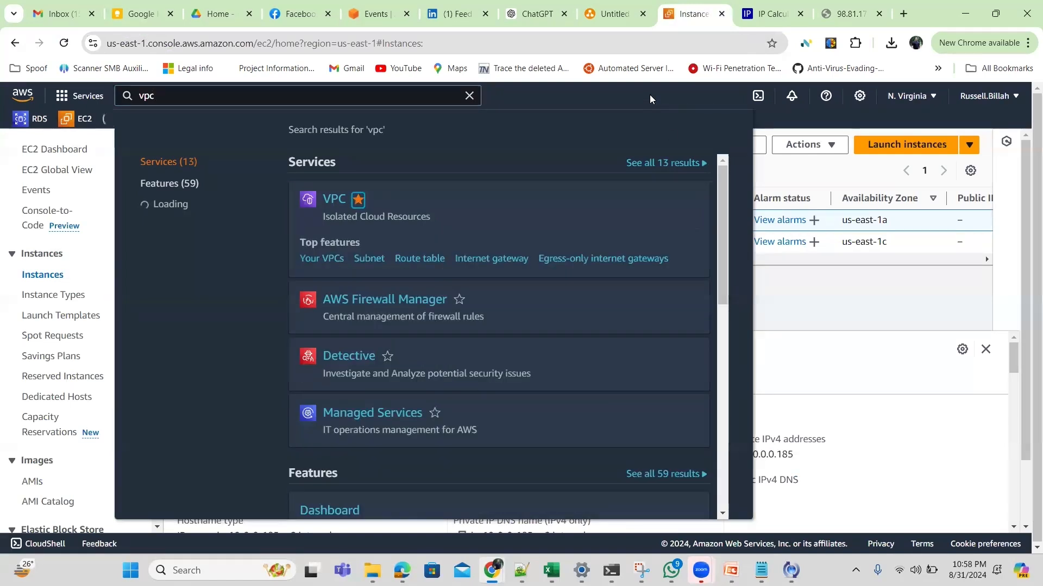
Open the VPC console from the favorites in a new browser tab and switch to that tab.
click(124, 121)
click(125, 121)
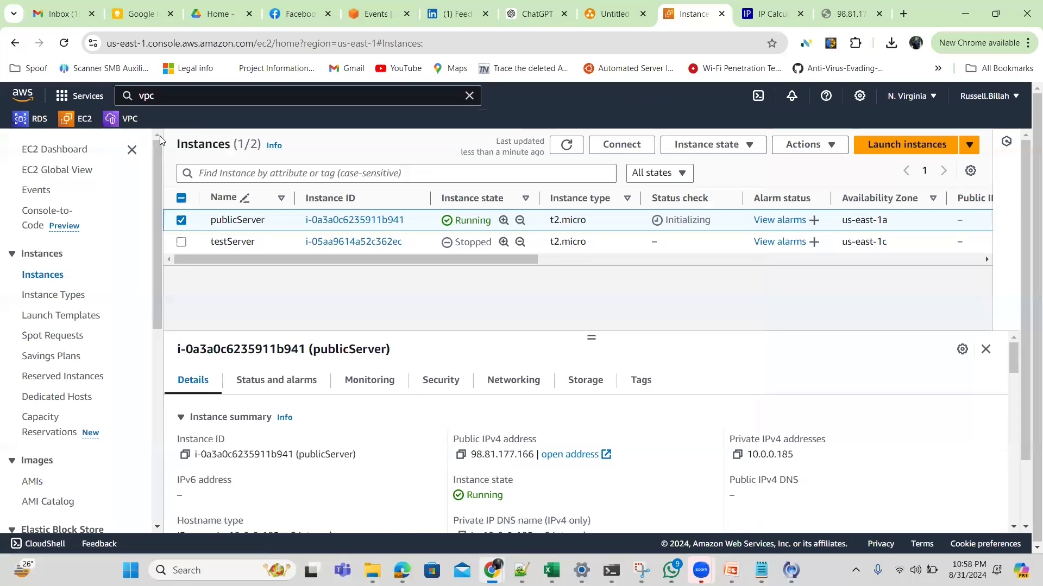
right_click(126, 120)
click(163, 136)
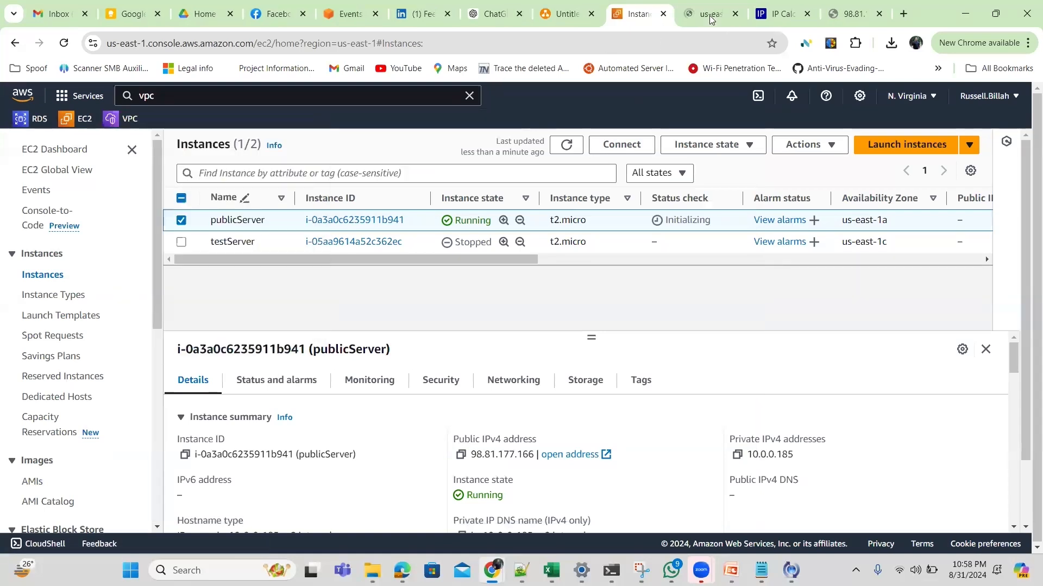
click(710, 16)
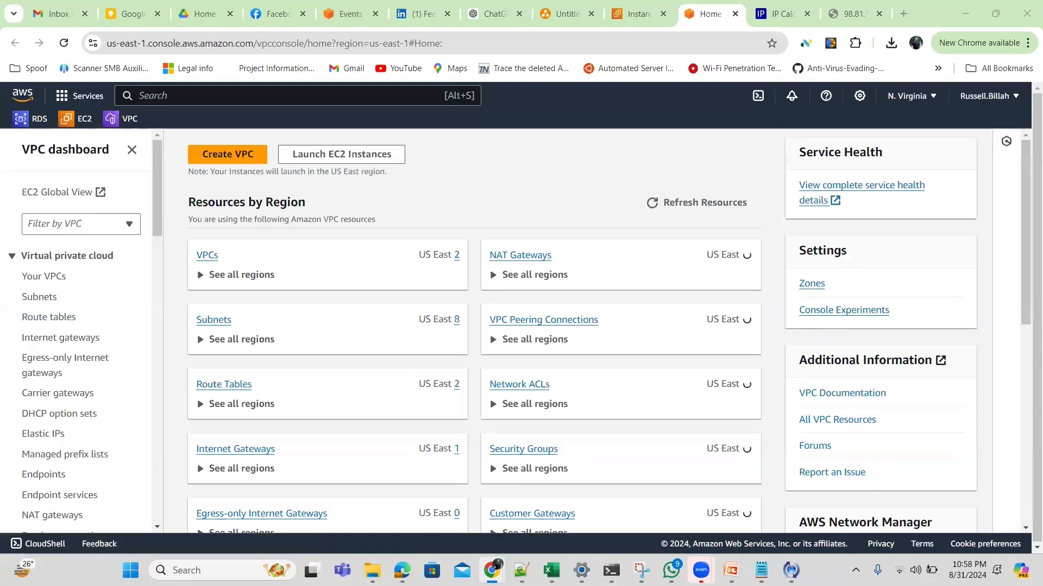
Switch to PowerPoint to examine the Editing Route Tables diagram in VPC.pptx, and return to the VPC dashboard in Chrome.
mouse_move(671, 570)
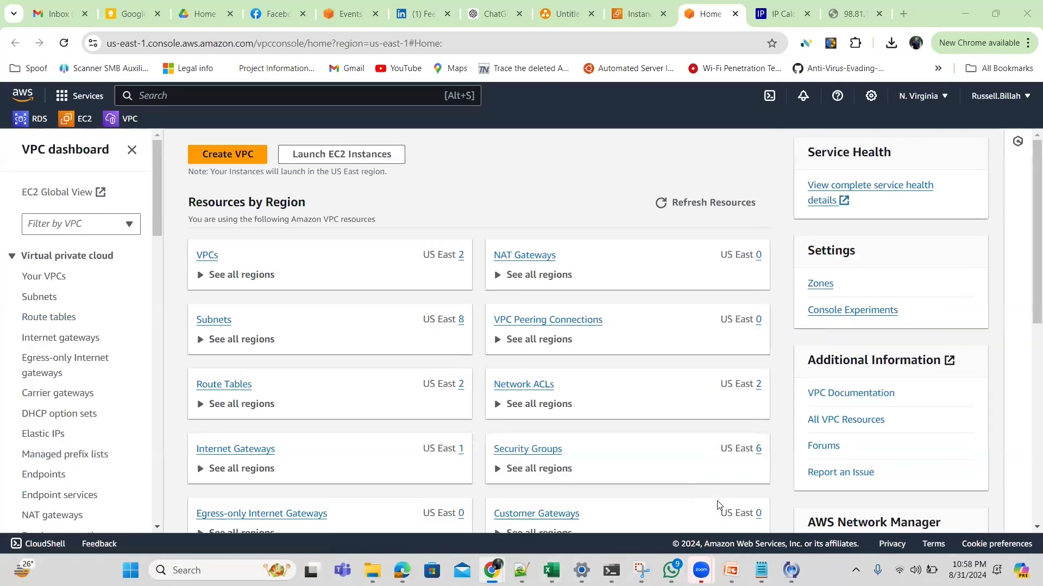
mouse_move(731, 570)
click(707, 496)
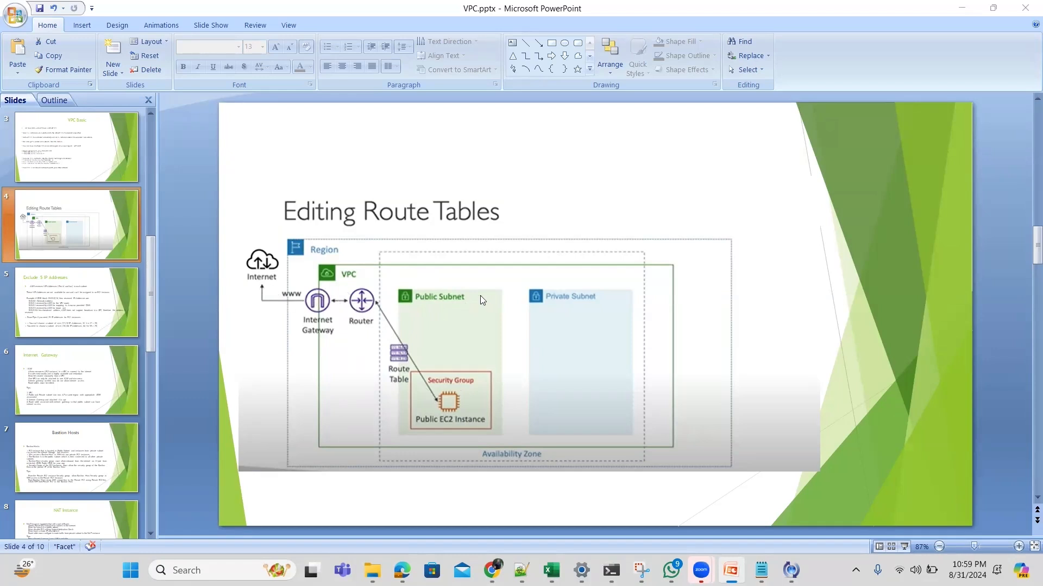
click(966, 9)
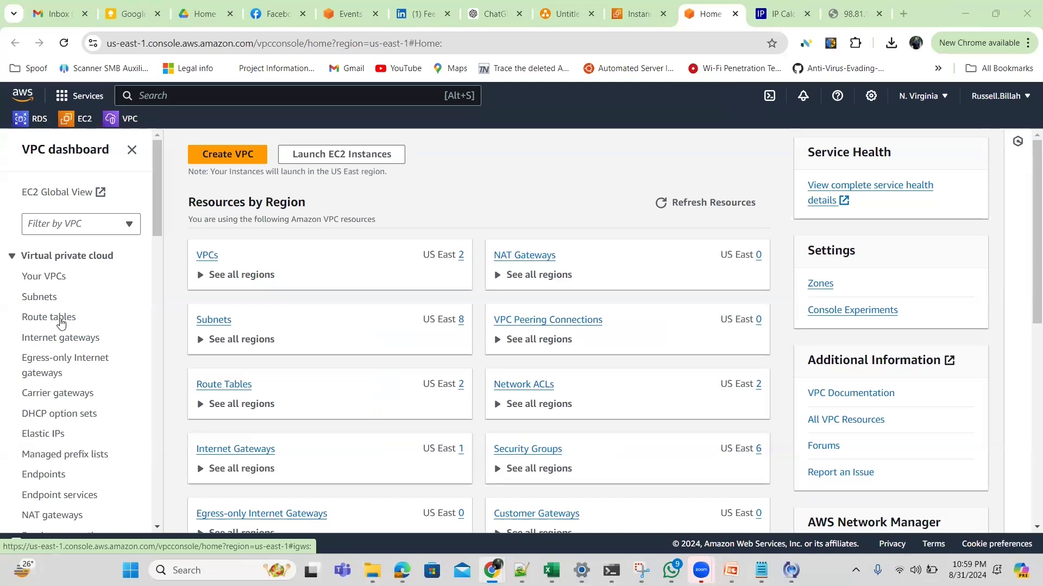
Open the route tables list and review the routes and subnet associations of DemoVPC's main route table.
click(61, 321)
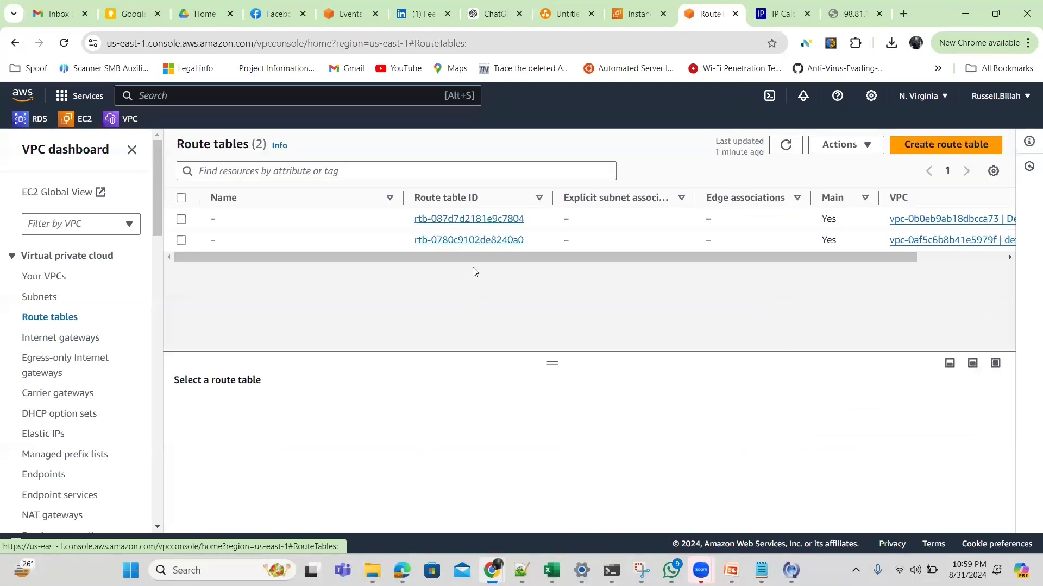
scroll(613, 265, right, 2)
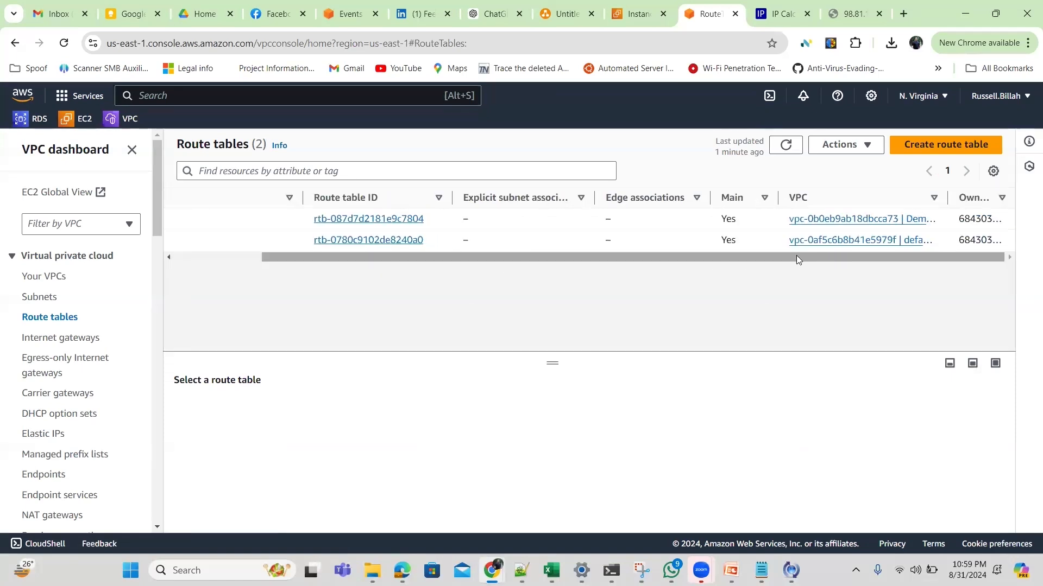
scroll(796, 257, left, 2)
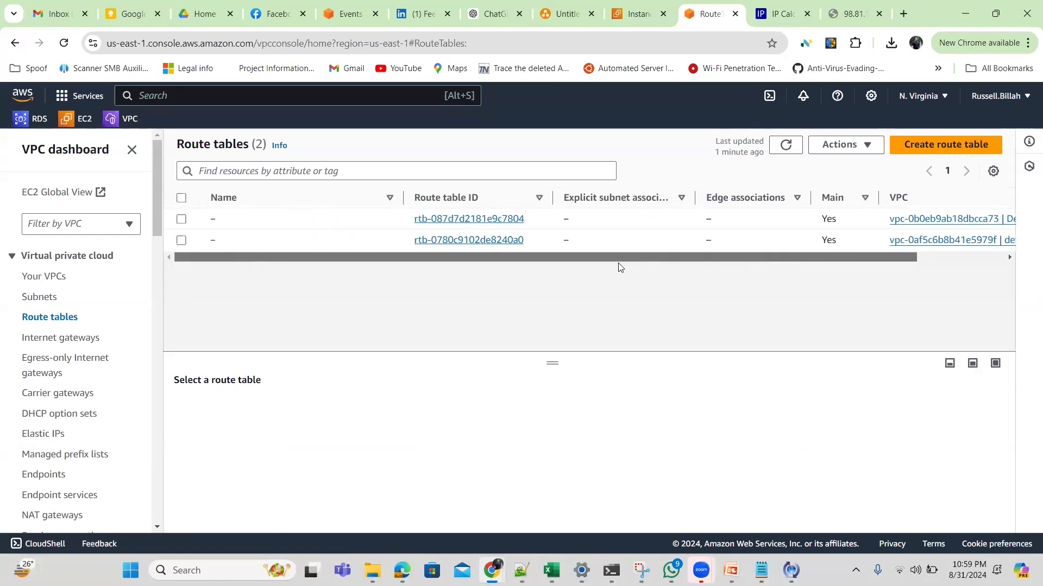
click(487, 220)
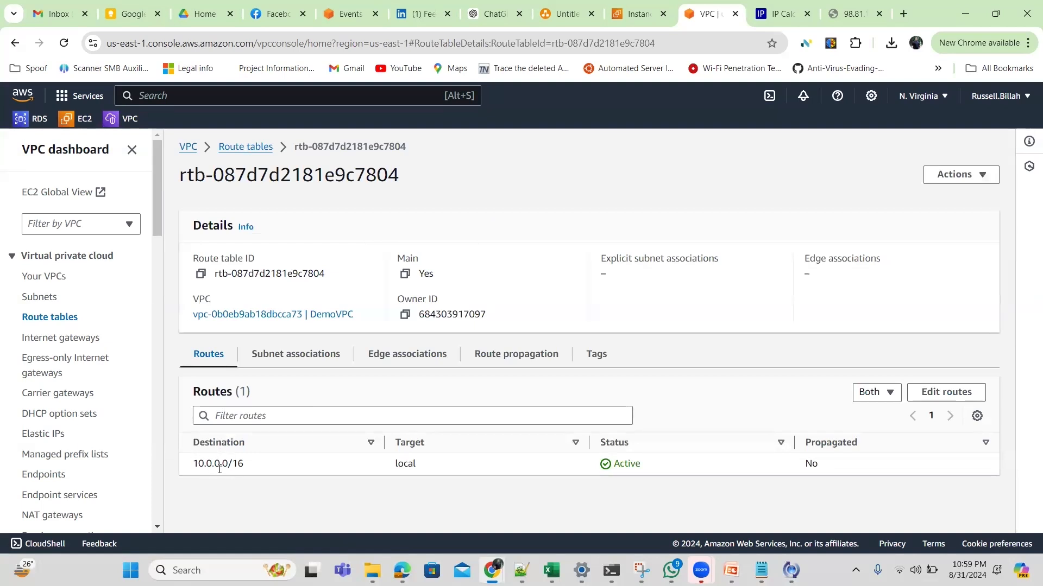
click(309, 356)
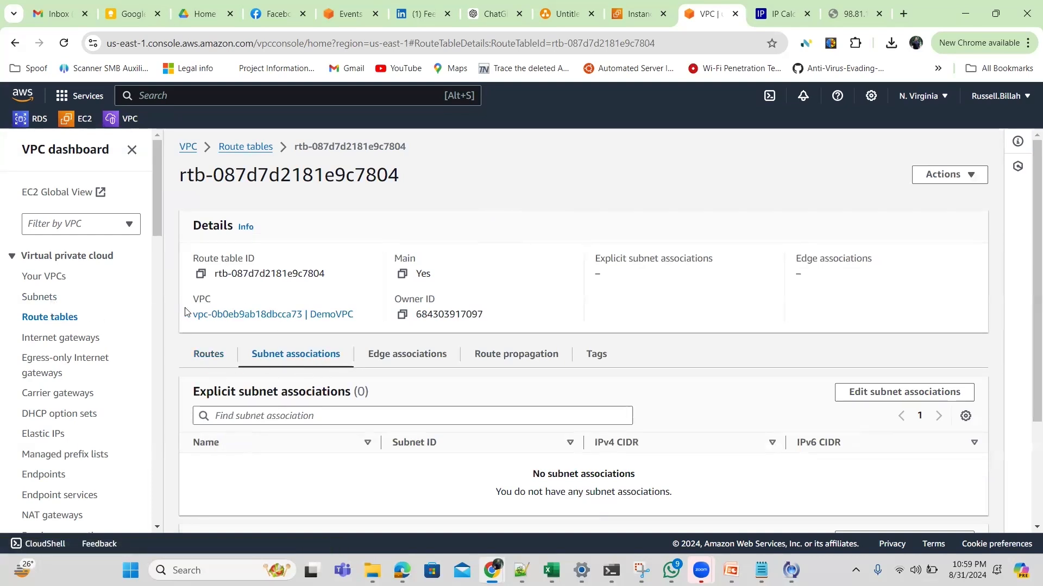
Check the subnets list, compare which VPC each route table belongs to, and re-examine the routes of DemoVPC's main table.
click(50, 277)
click(47, 297)
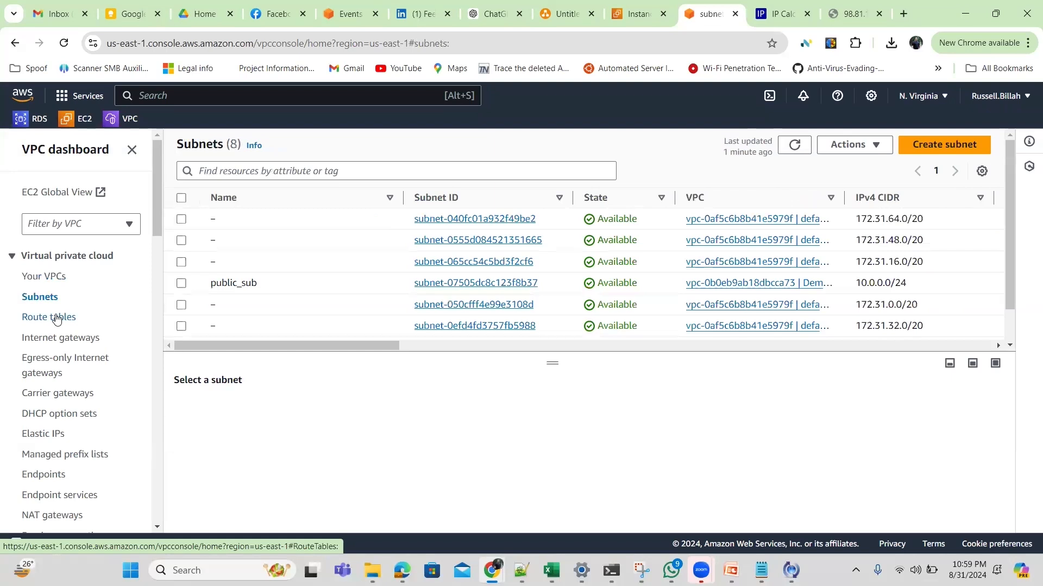
click(57, 318)
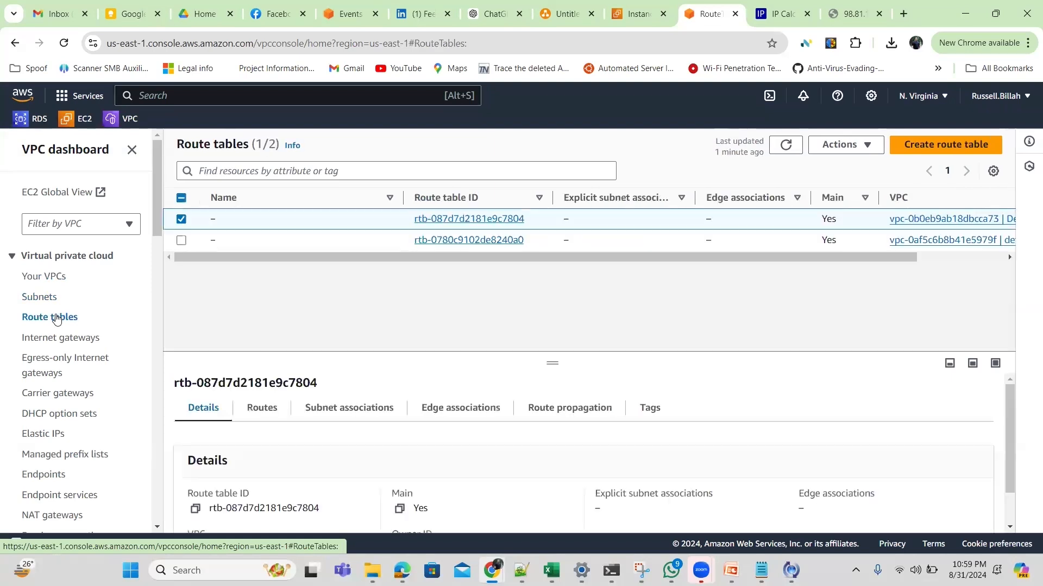
click(181, 220)
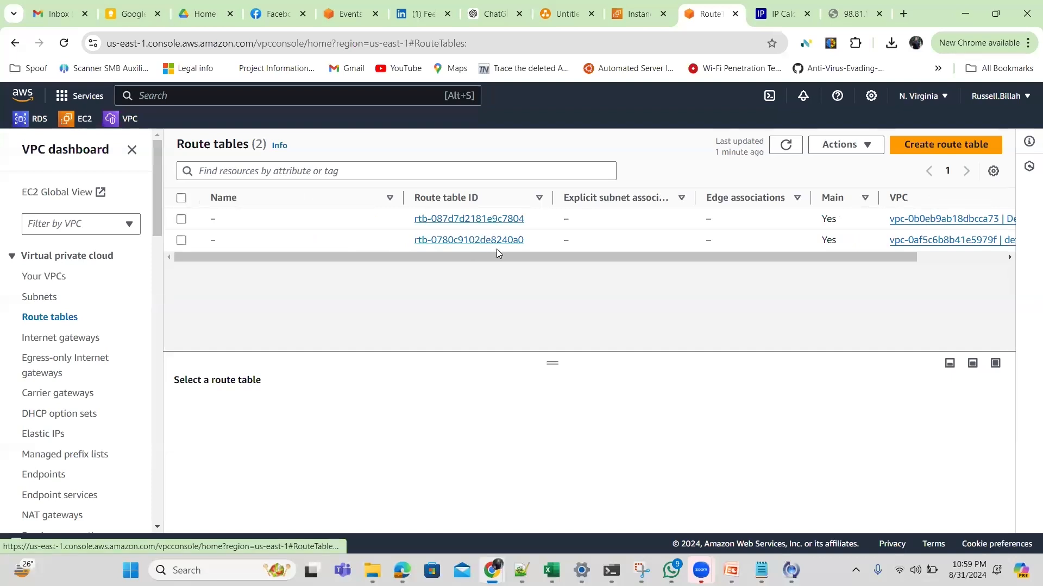
drag(497, 256, 561, 261)
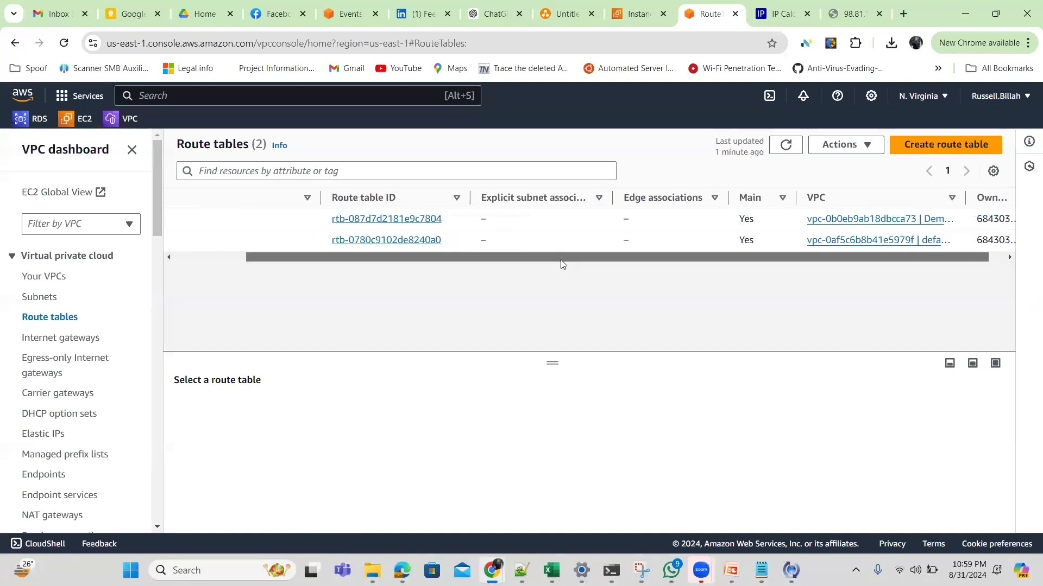
click(408, 218)
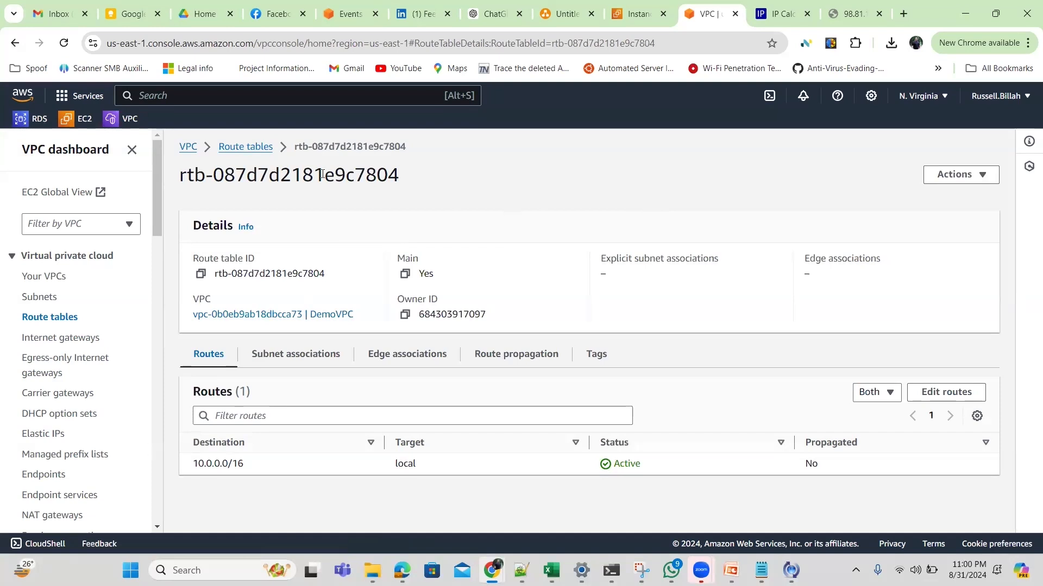
click(63, 318)
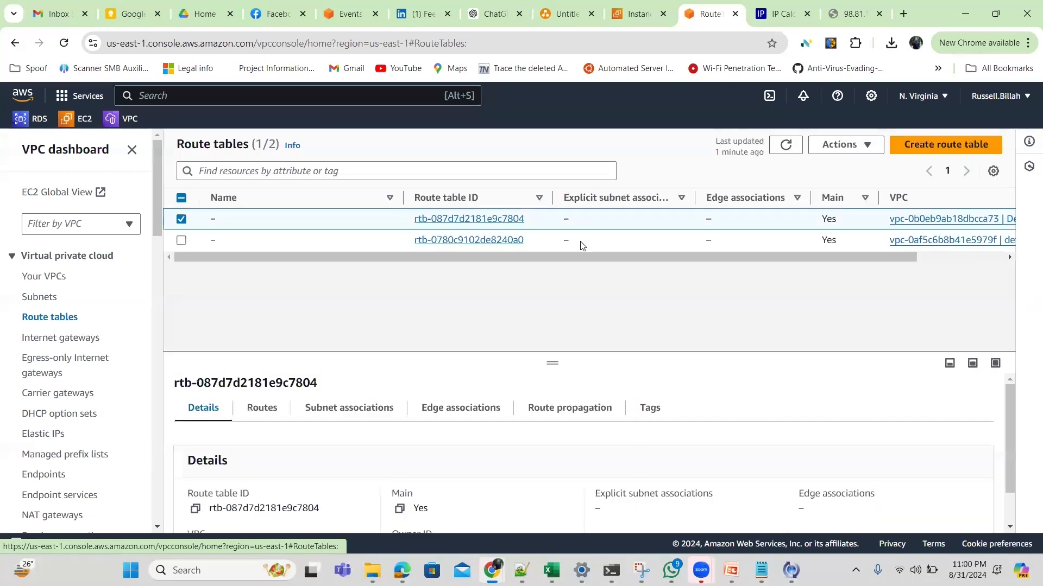
click(182, 220)
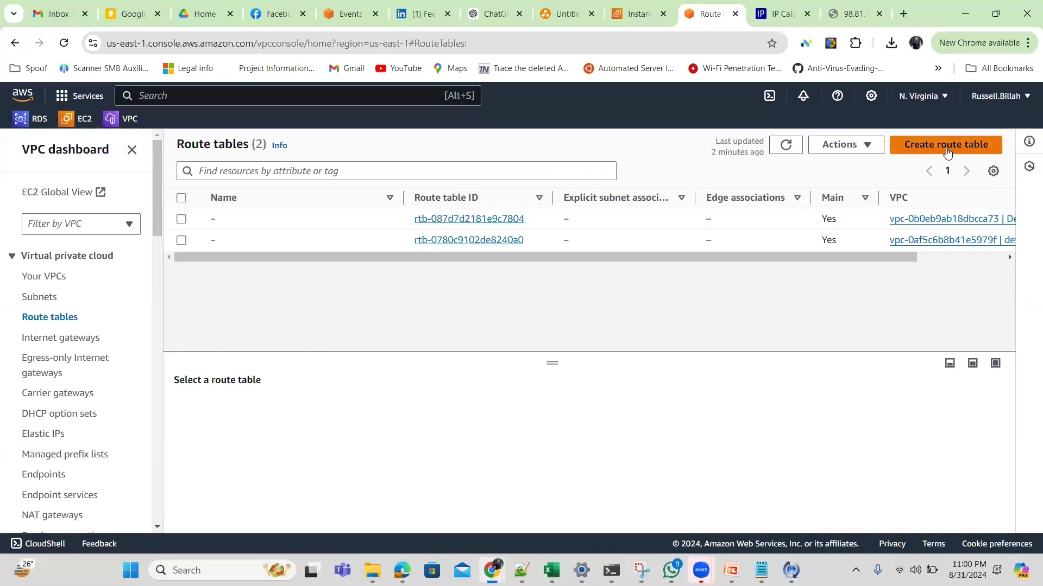
Create a route table named pubroute in DemoVPC.
click(955, 148)
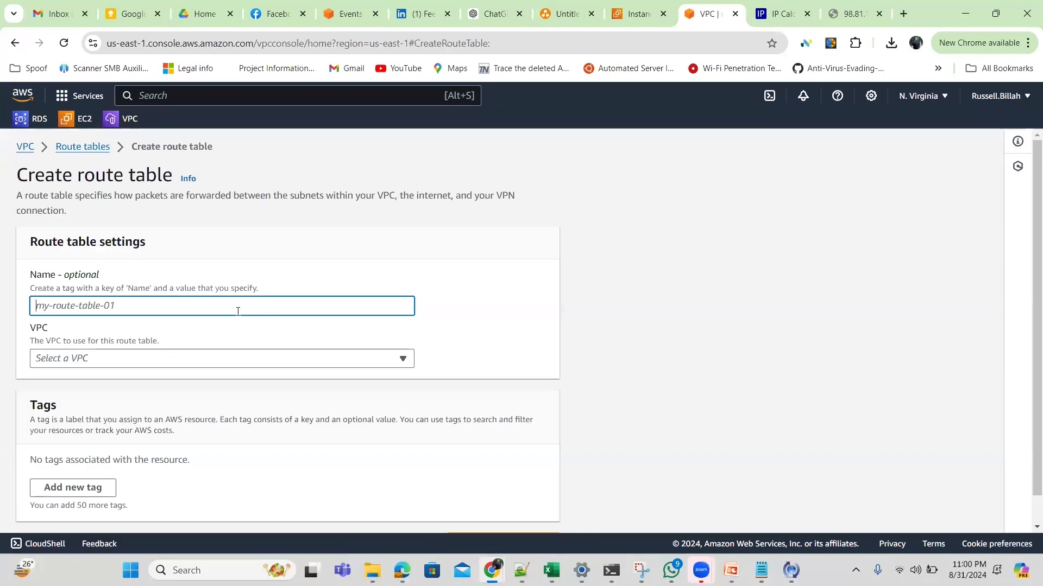
text(pubroute)
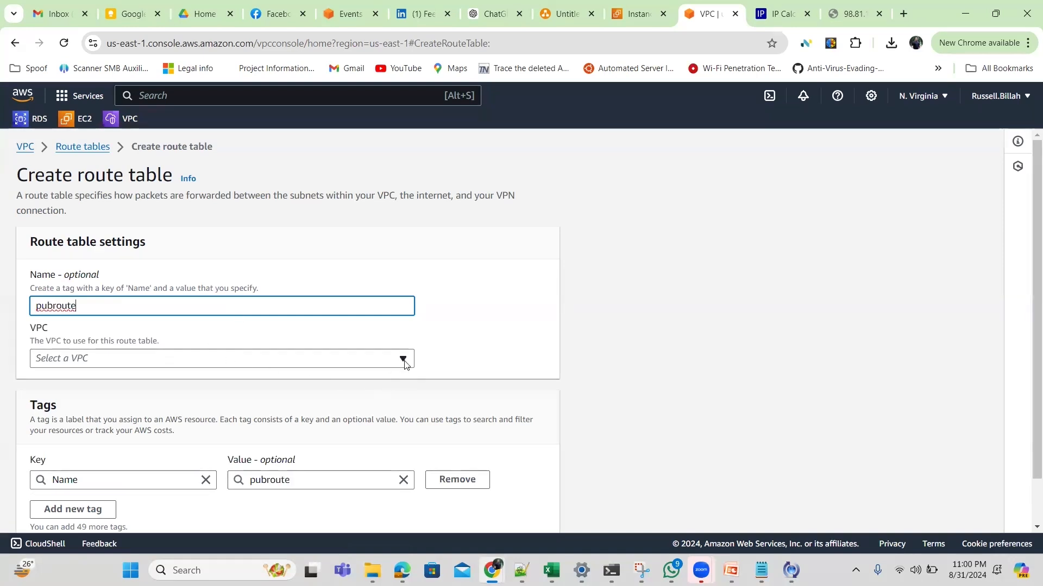
click(402, 359)
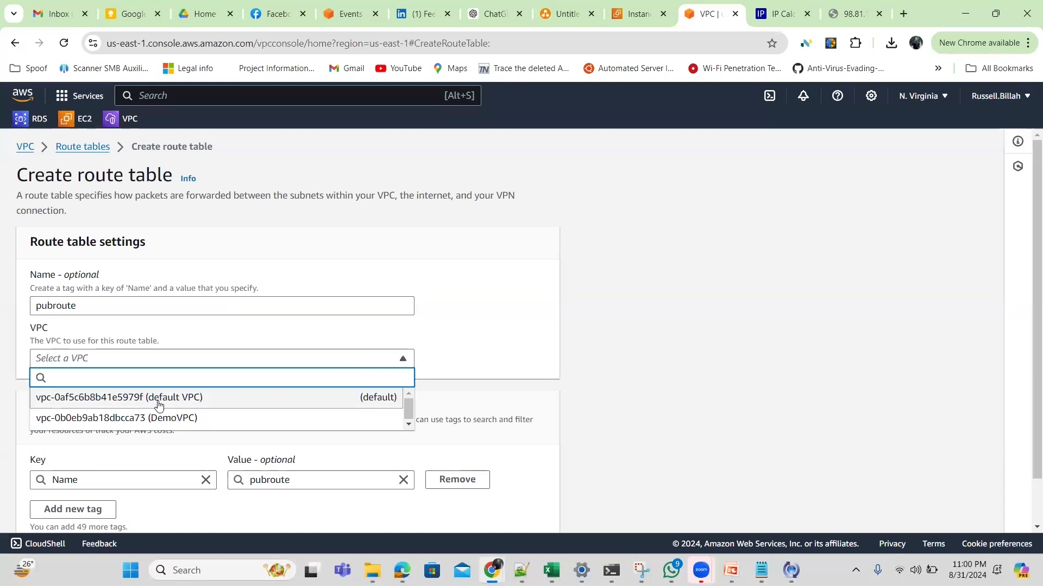
click(86, 419)
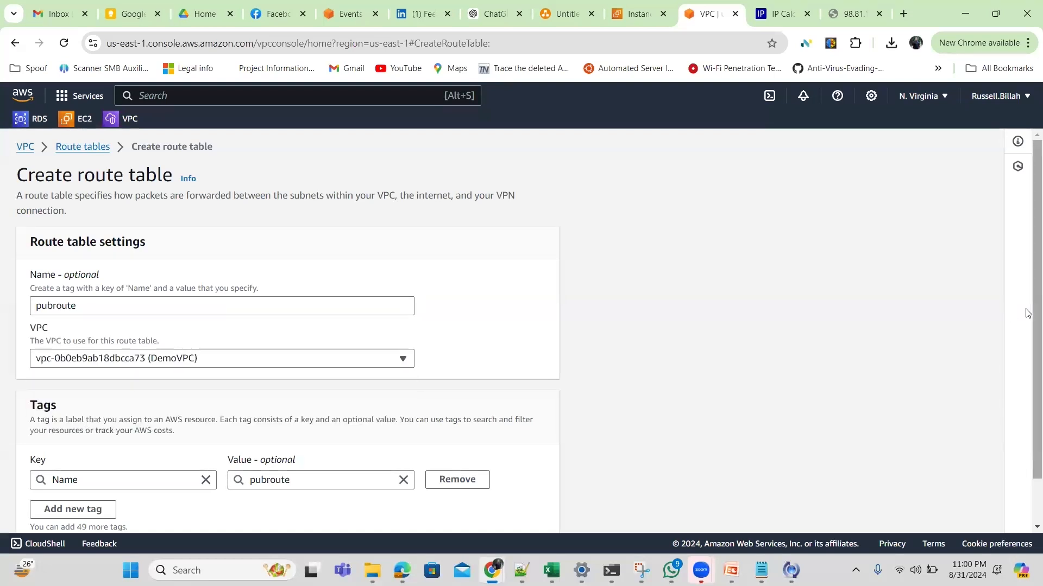
scroll(1027, 313, up, 1)
scroll(1028, 313, down, 1)
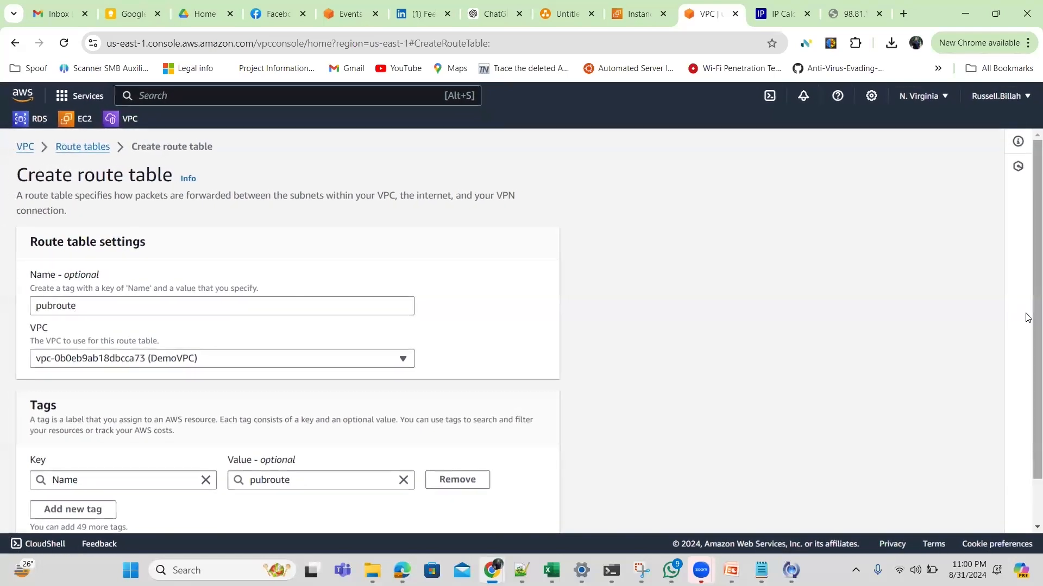
scroll(1027, 315, down, 1)
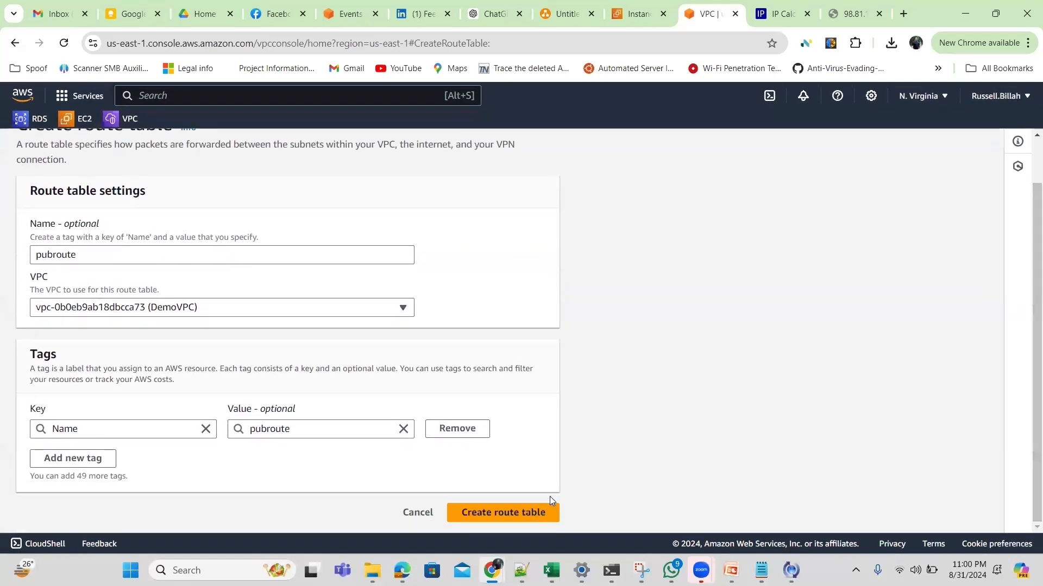
click(541, 516)
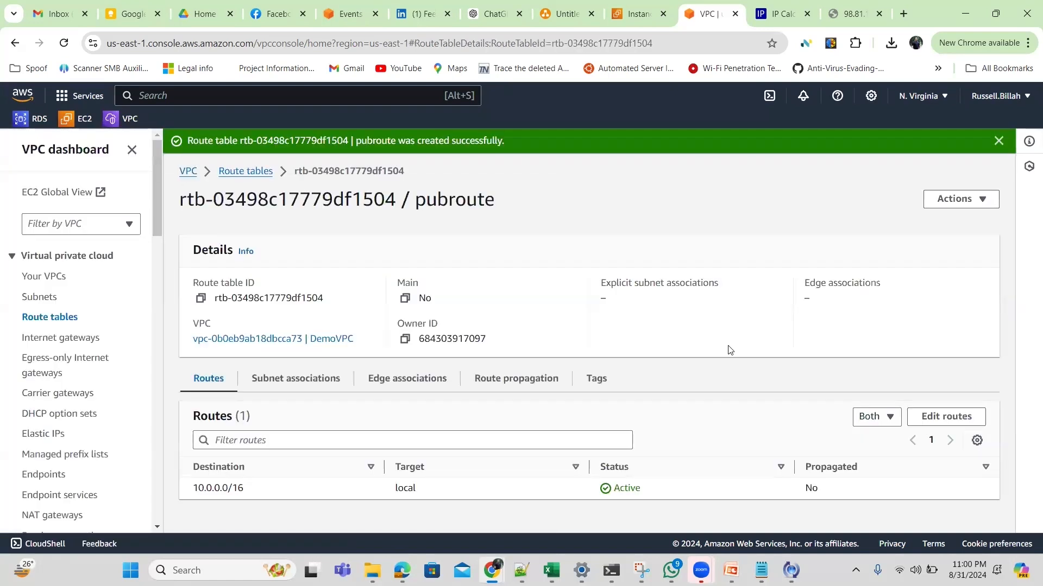
Return to the route tables list and create a second route table named privateroute in DemoVPC.
click(234, 172)
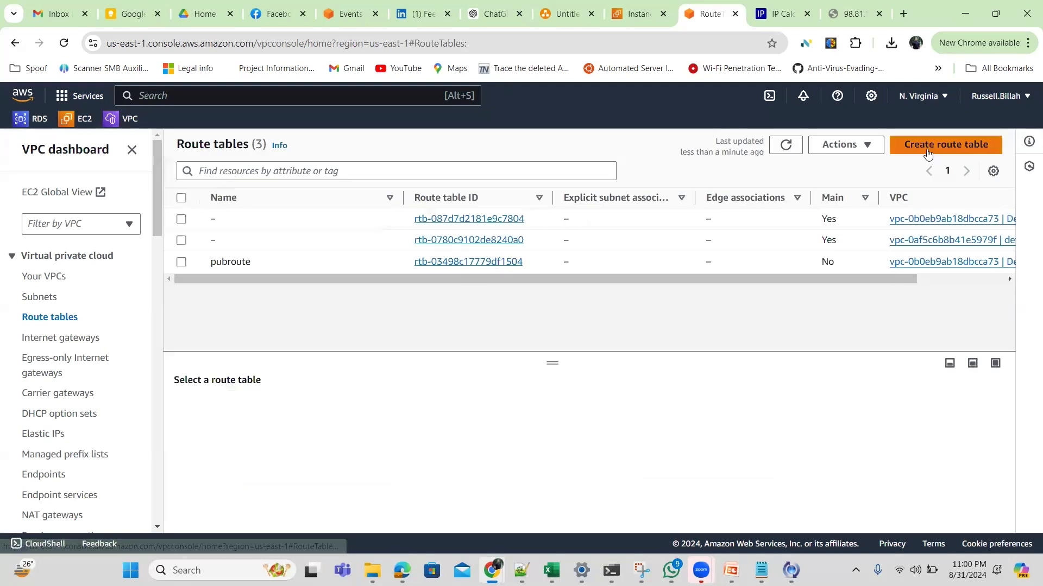
click(927, 153)
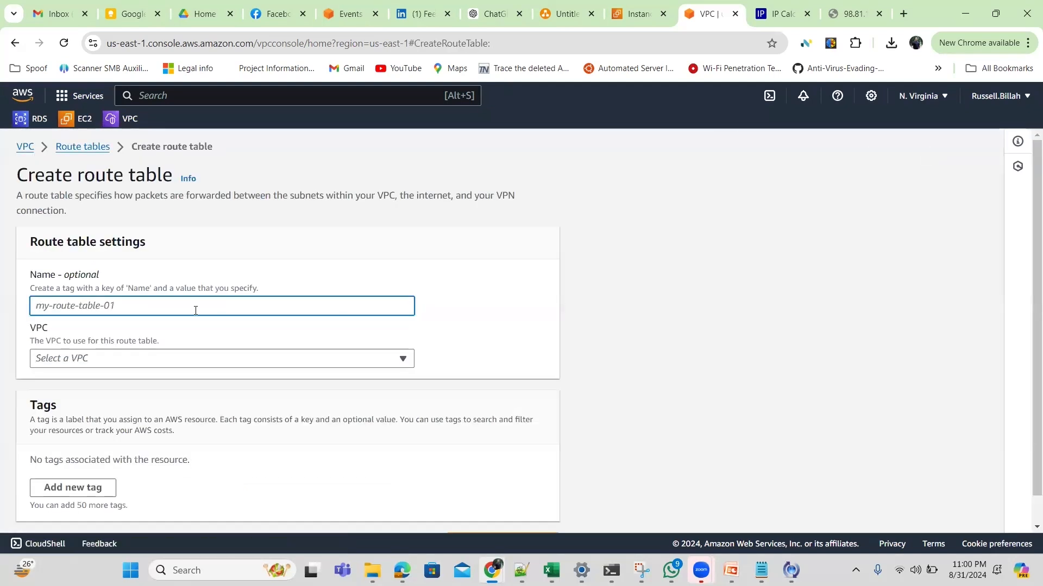
text(rive)
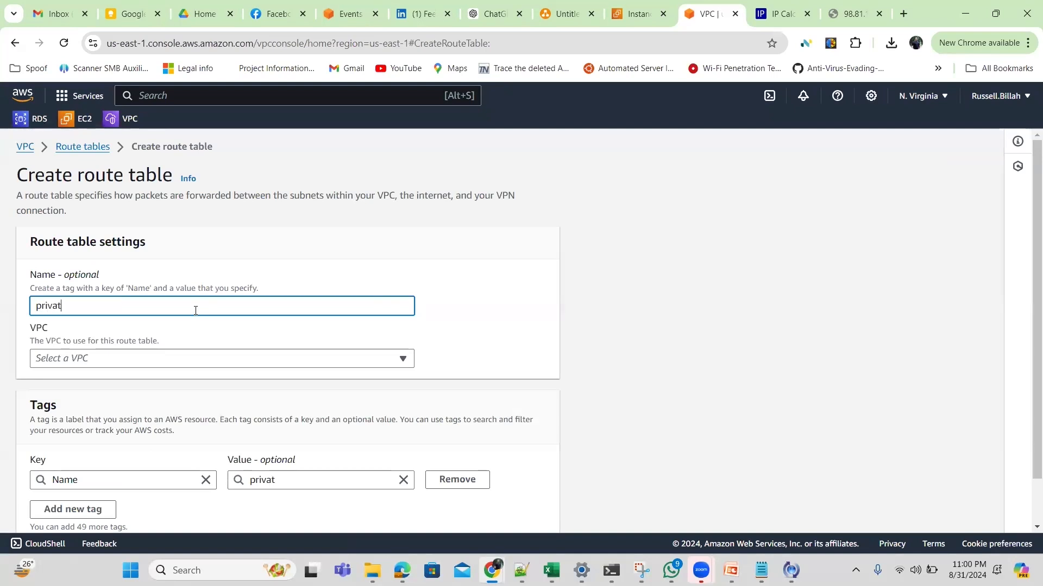
text(teroute)
click(402, 363)
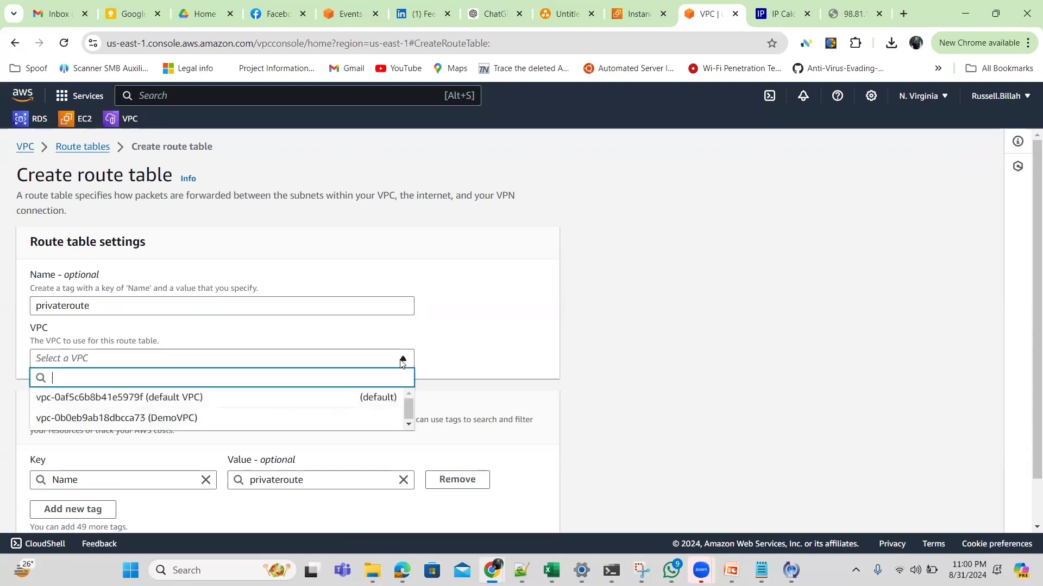
click(180, 418)
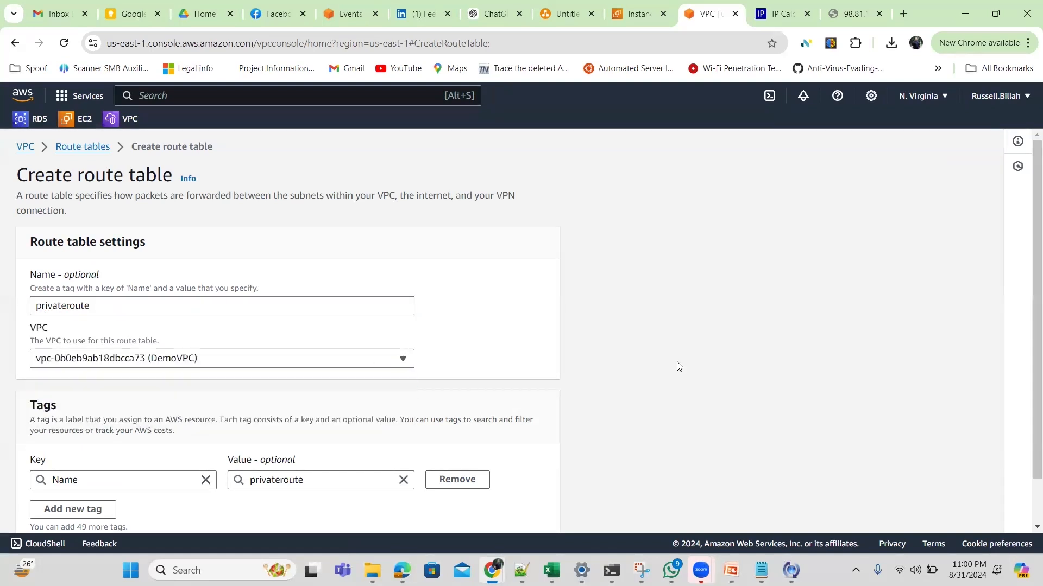
scroll(815, 435, down, 1)
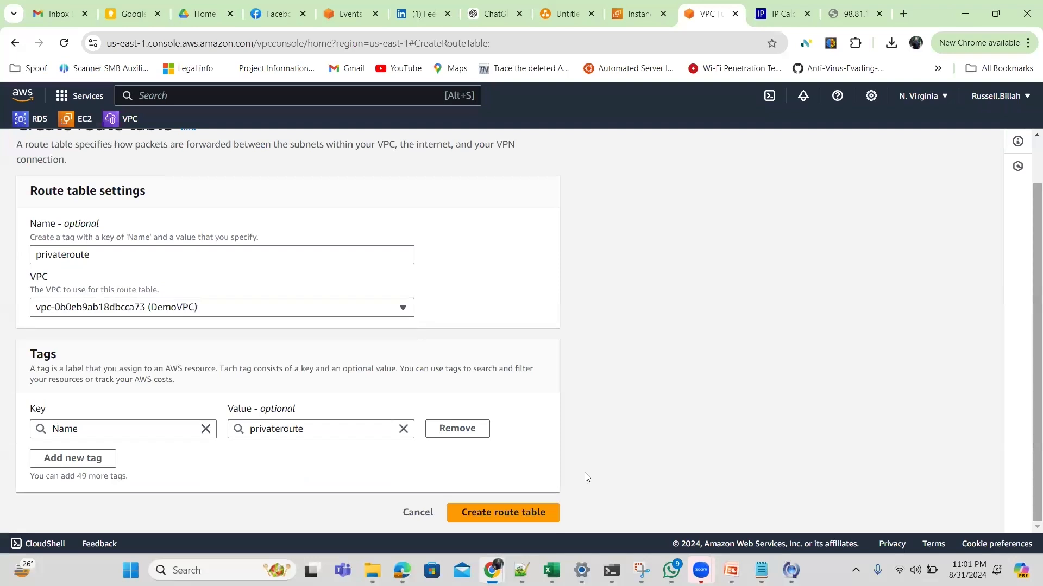
click(526, 511)
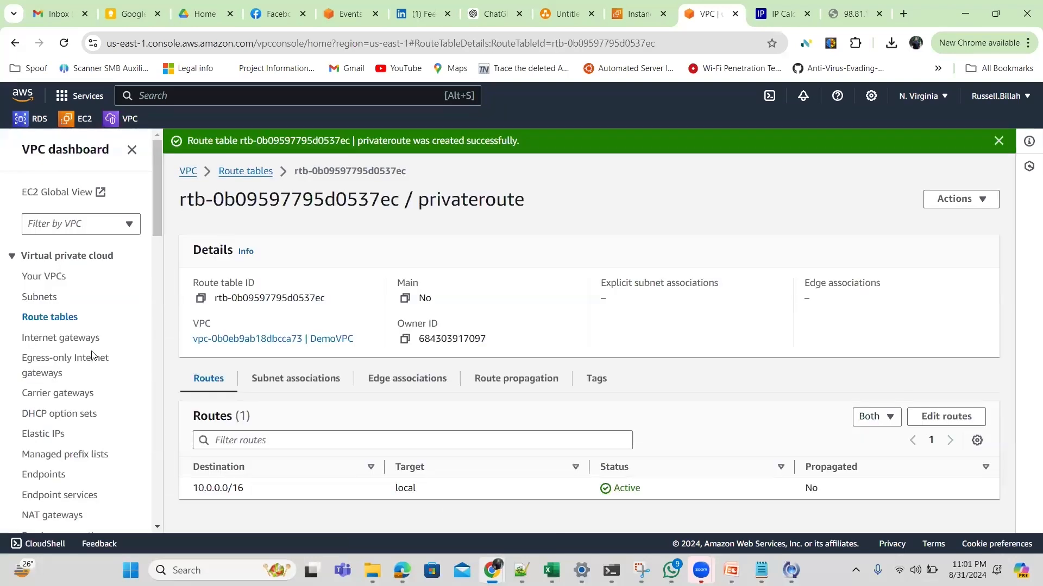
Associate the public_sub subnet with the pubroute route table and save the association.
click(246, 171)
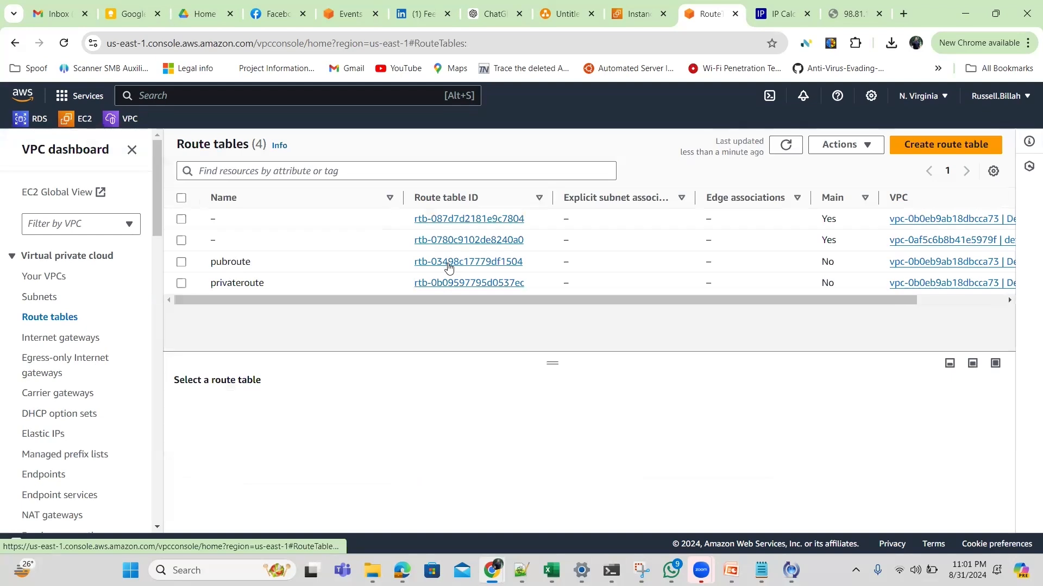
click(448, 267)
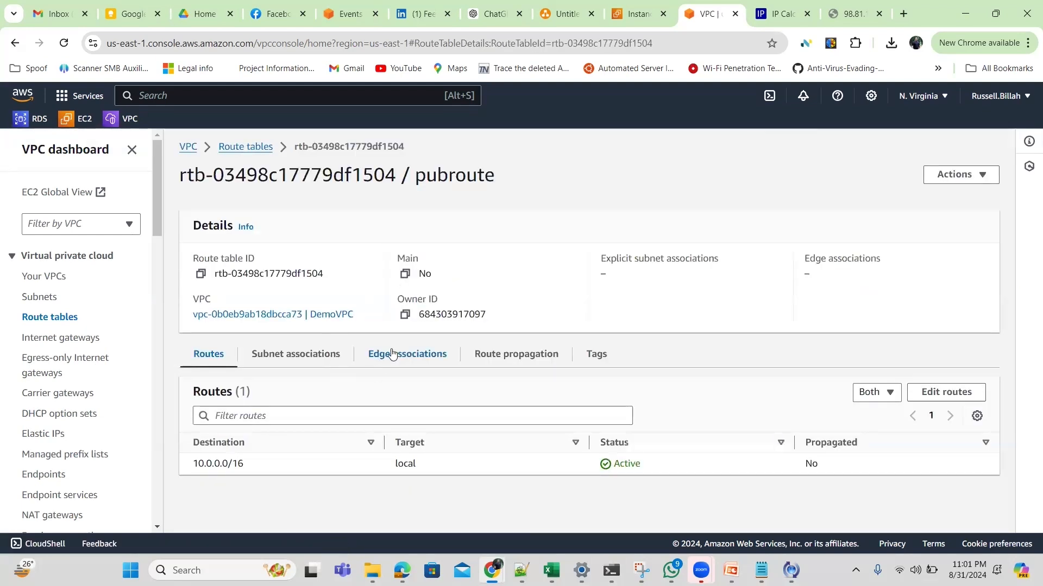
click(322, 360)
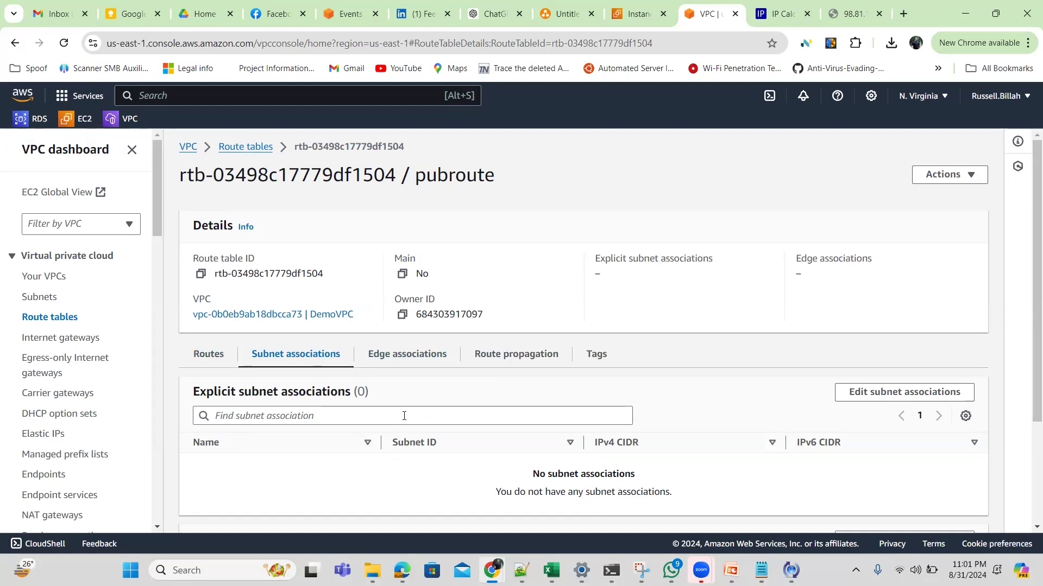
click(936, 401)
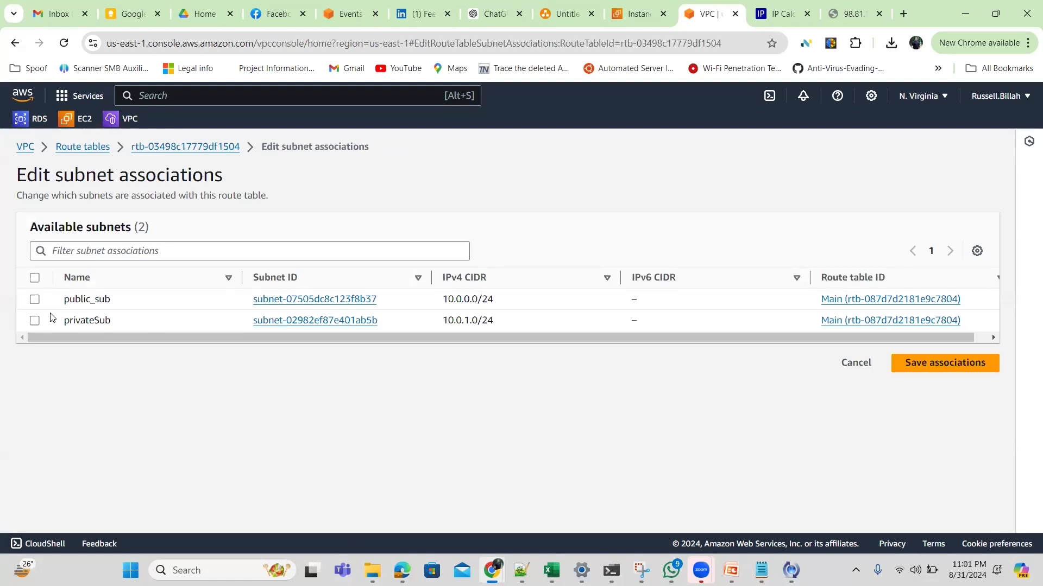
click(35, 300)
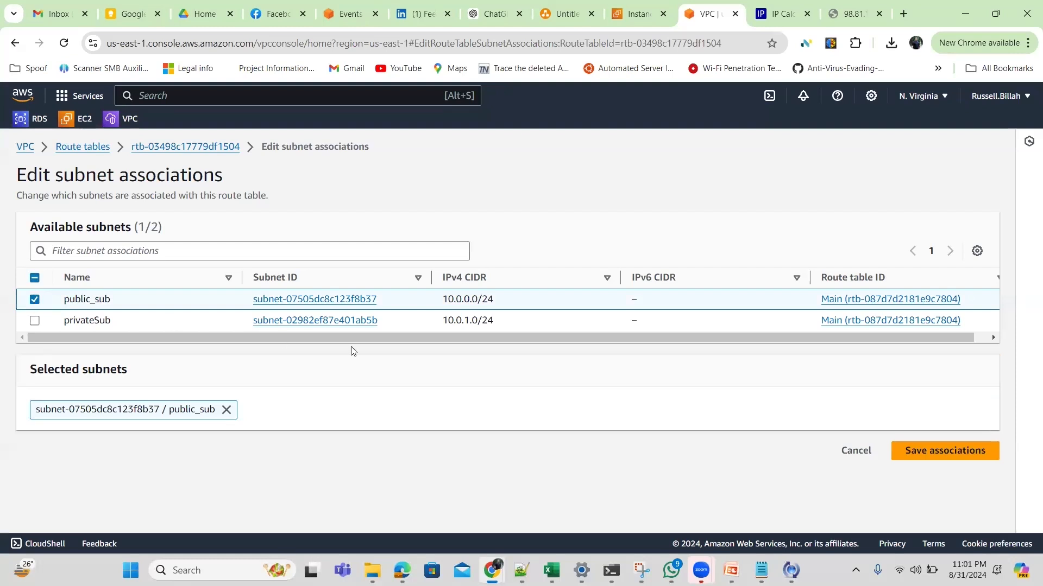
click(943, 453)
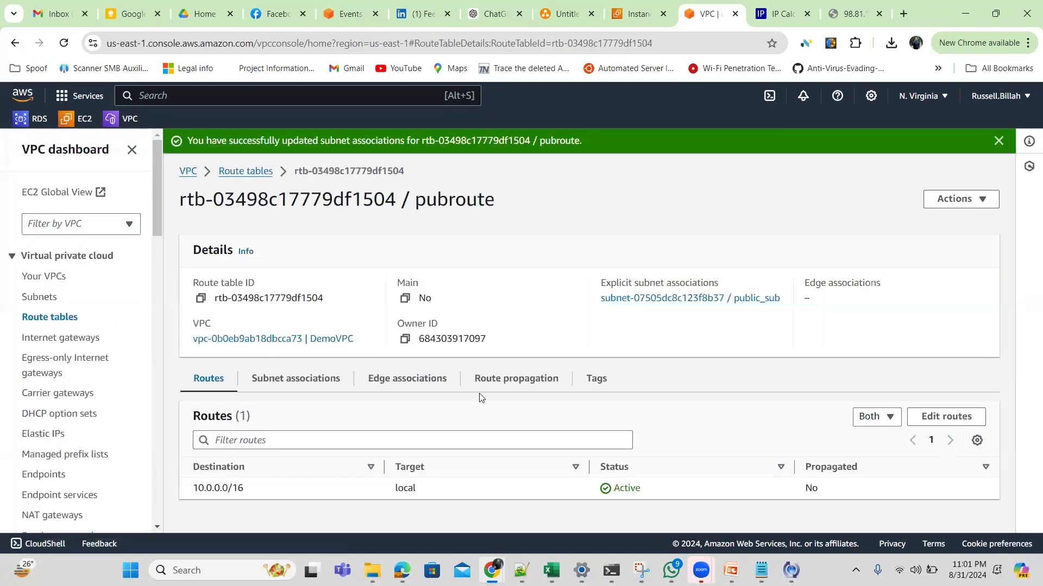
Associate the privateSub subnet with the privateroute route table and save the association.
click(262, 171)
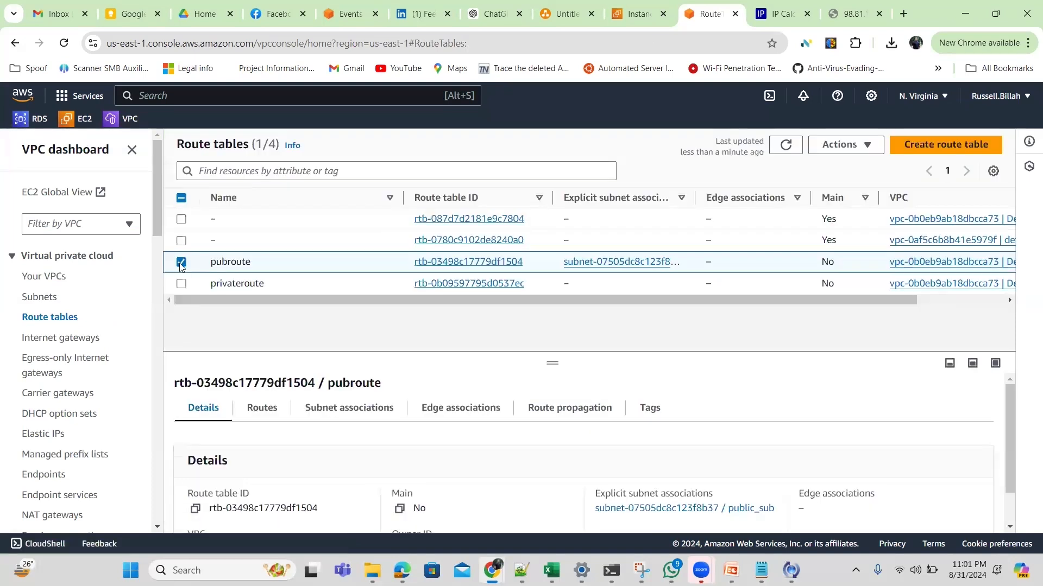
click(181, 264)
click(181, 285)
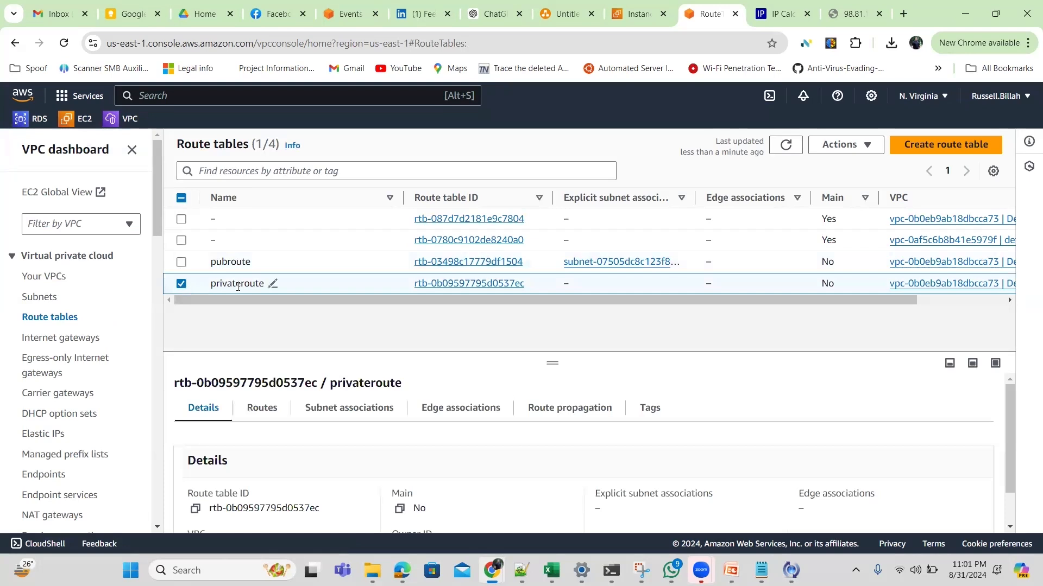
click(344, 413)
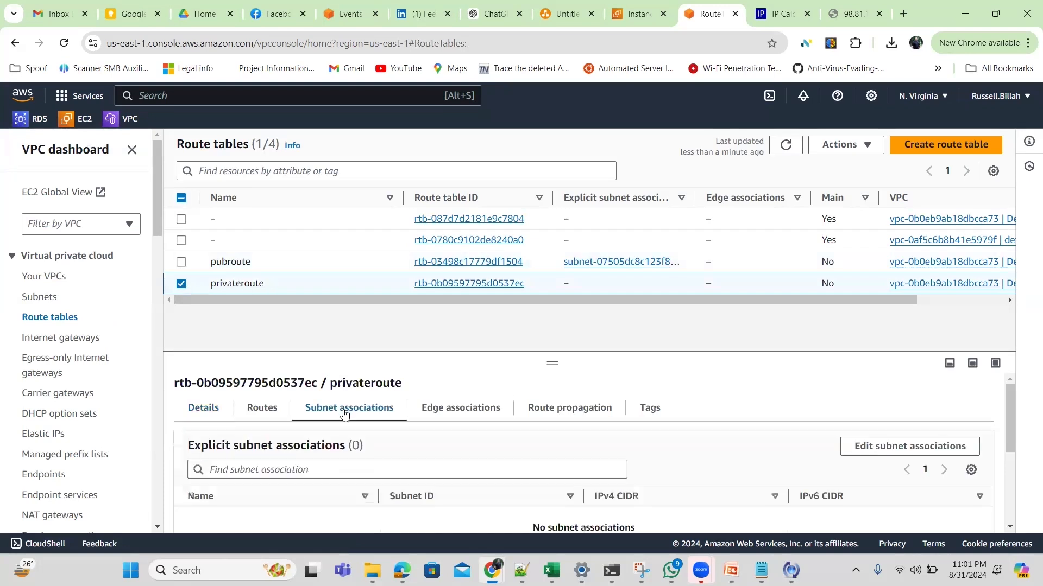
click(941, 448)
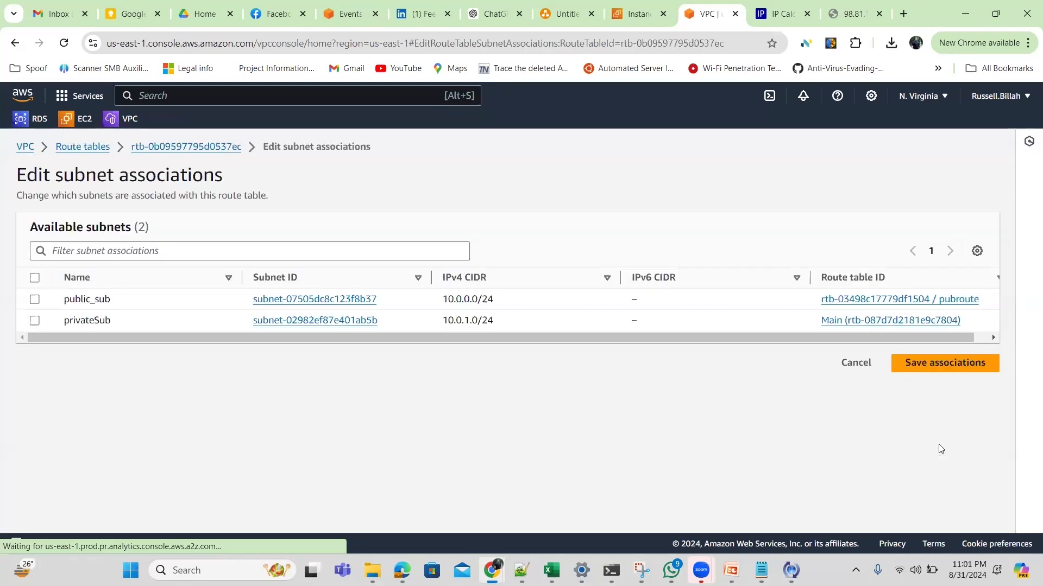
click(35, 321)
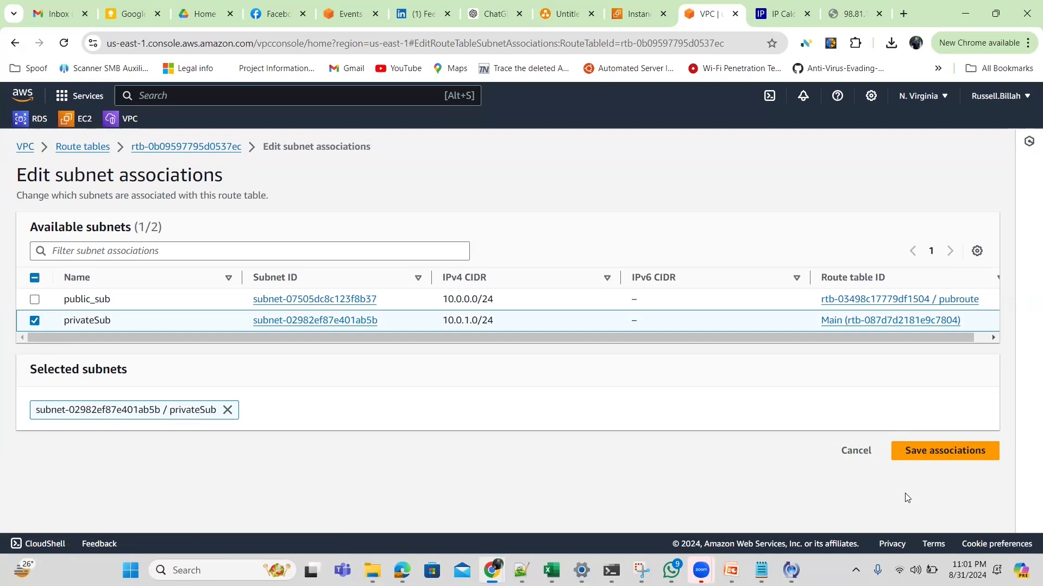
click(932, 450)
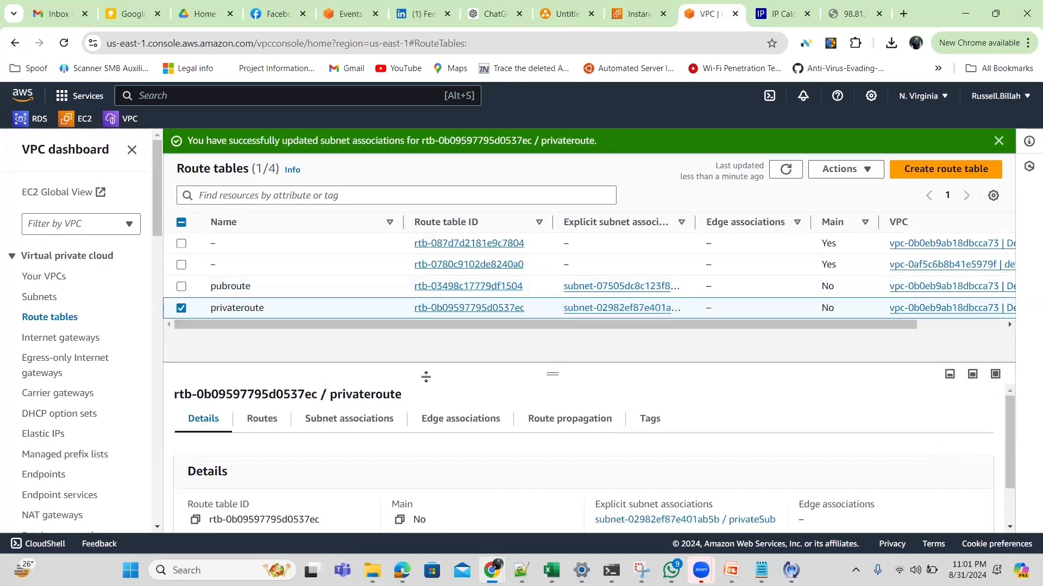
click(181, 308)
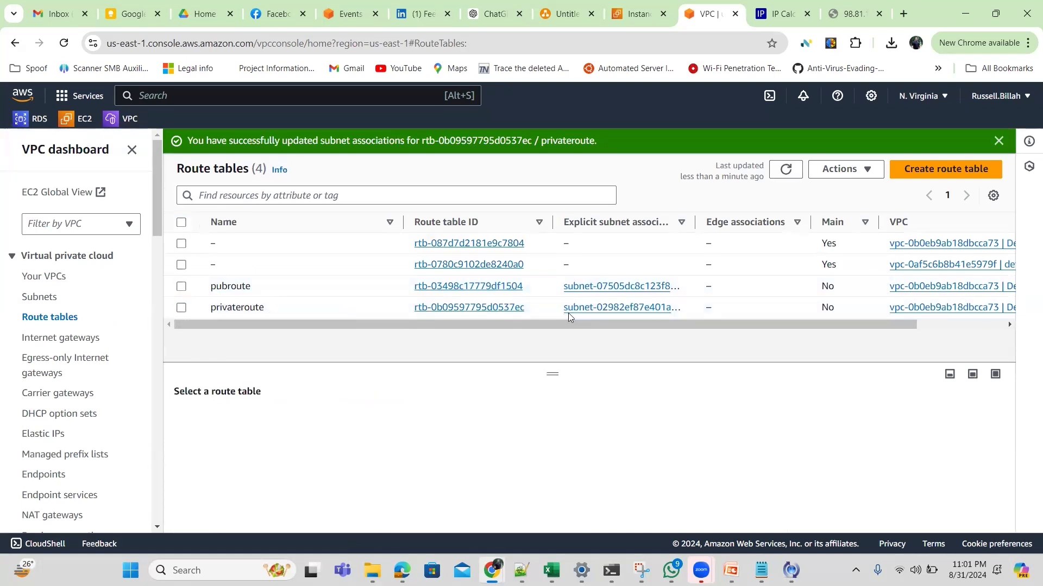
Review the explicit subnet associations of pubroute and then those of privateroute.
click(483, 287)
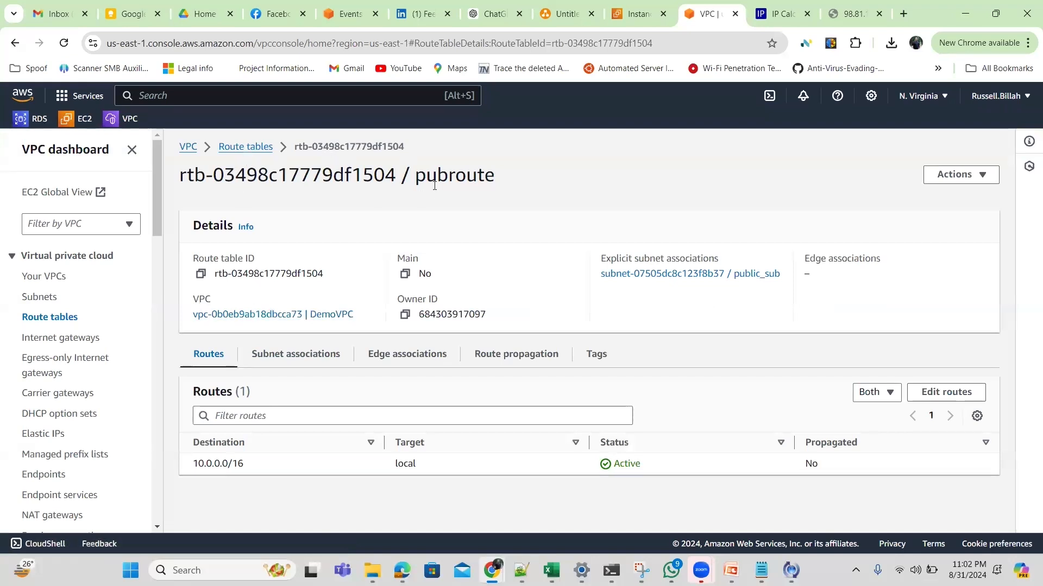
click(321, 357)
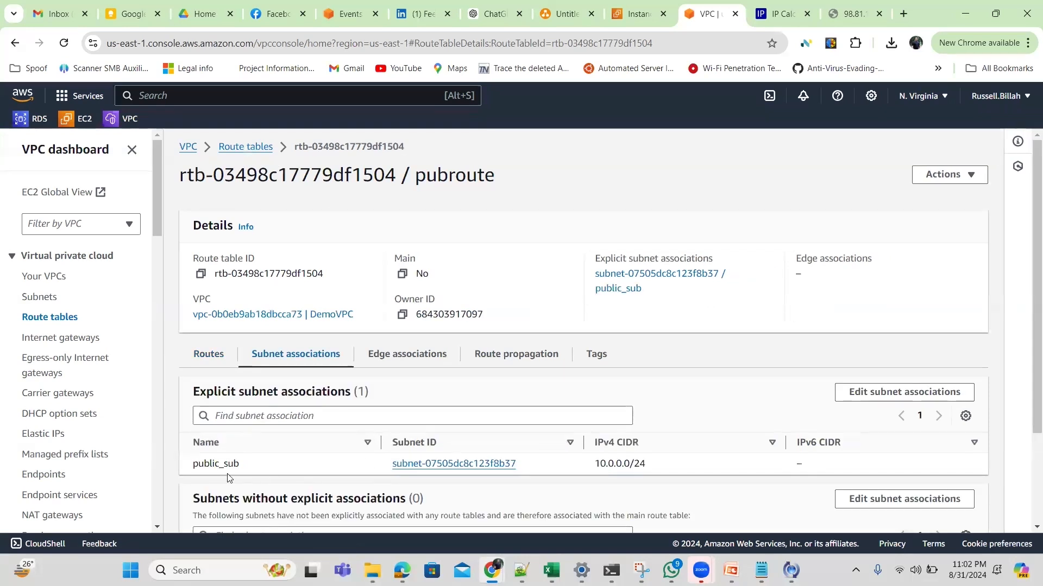
click(252, 148)
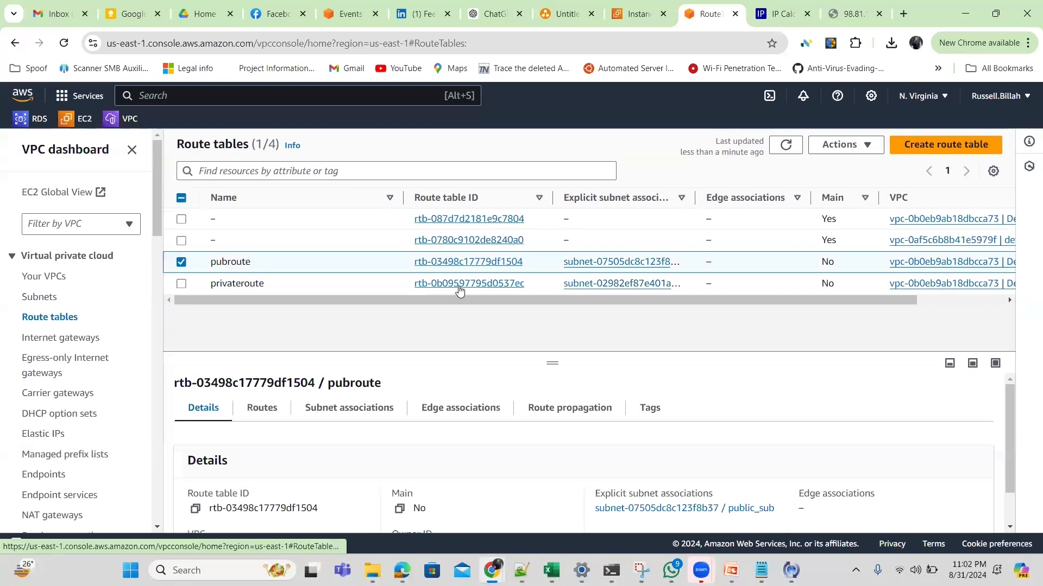
click(460, 287)
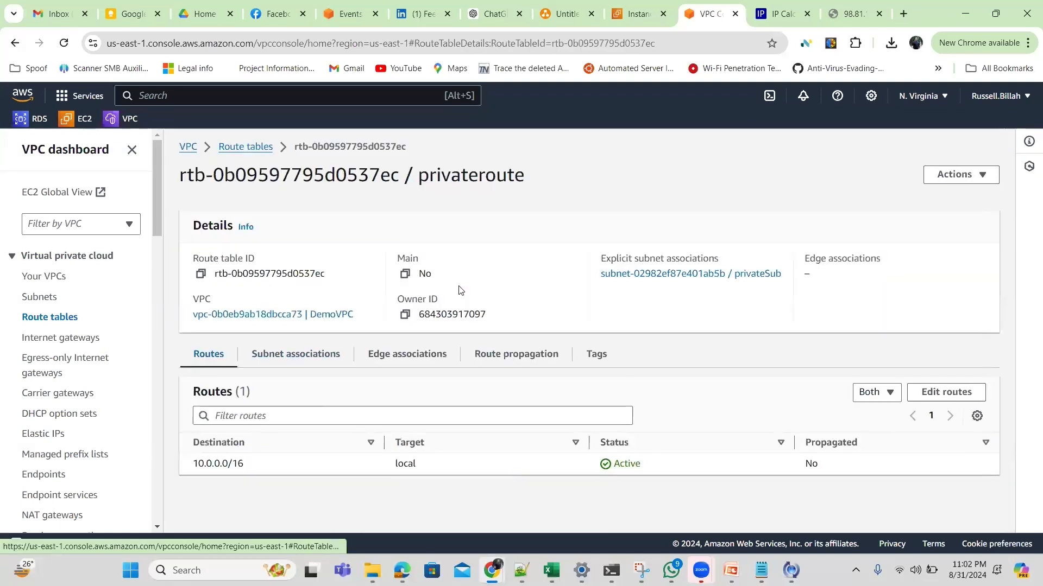
click(305, 365)
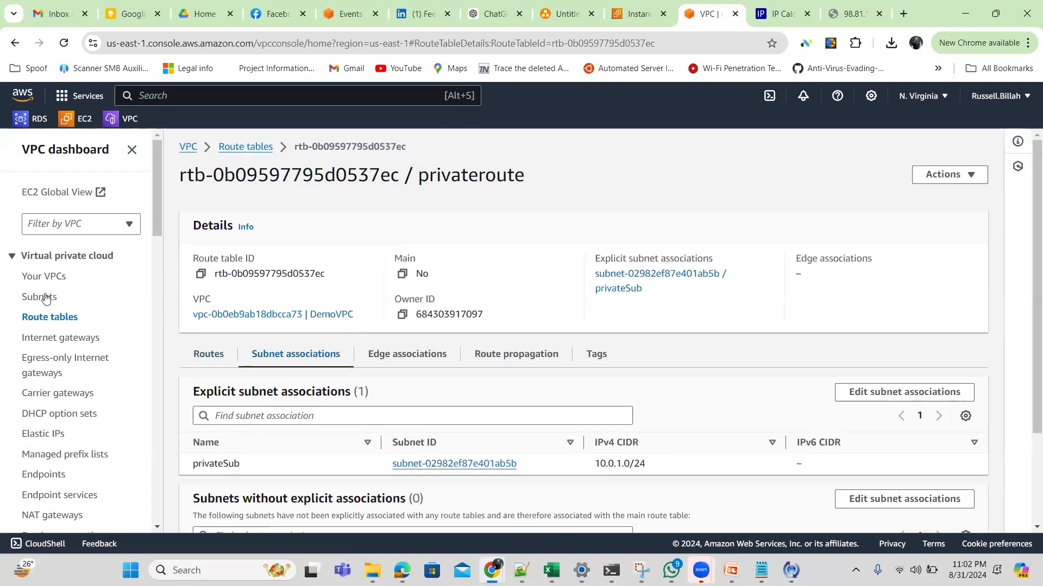
Reload the website at 98.81.177.166 to test access, and return to the VPC console.
click(853, 14)
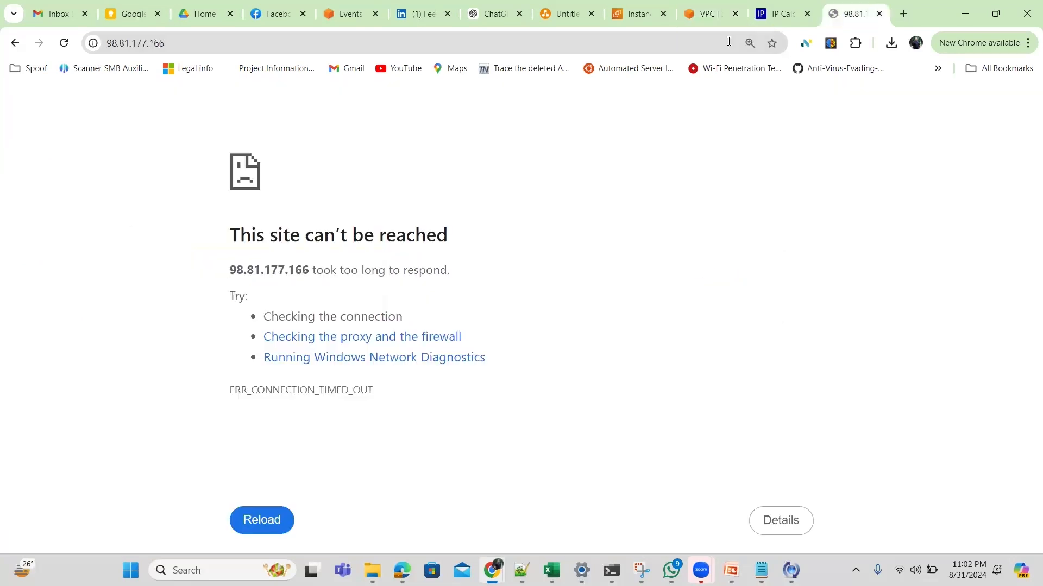
click(65, 44)
click(700, 15)
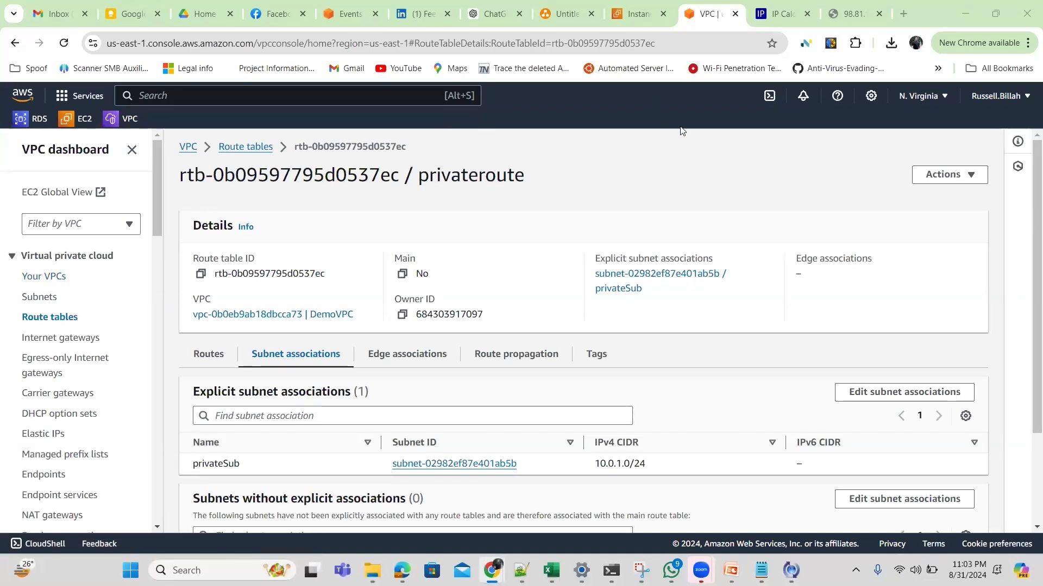
Try to connect to the running publicServer instance with EC2 Instance Connect over its public IP, using the username ec2-user.
click(246, 148)
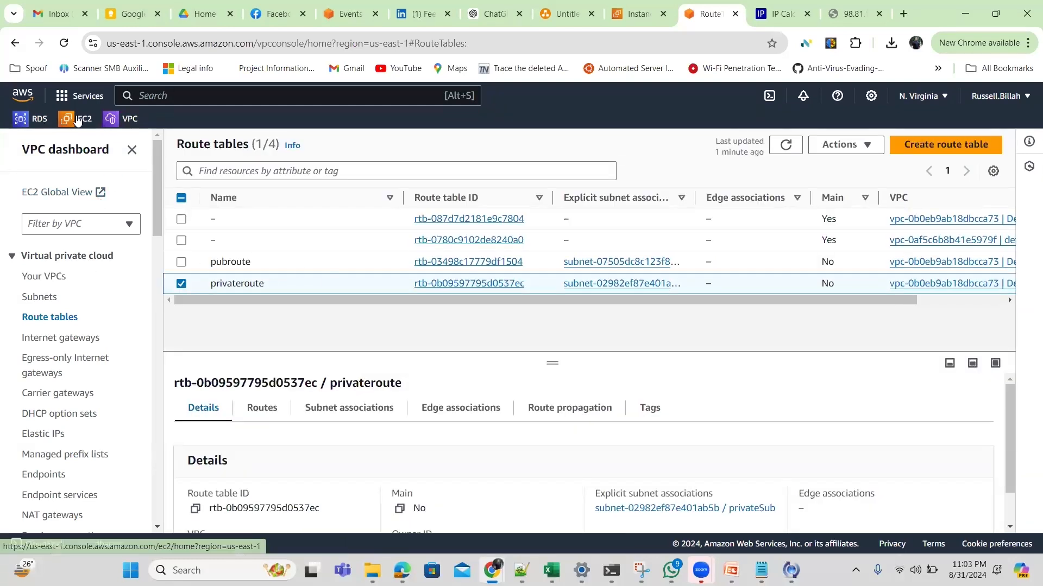
click(78, 121)
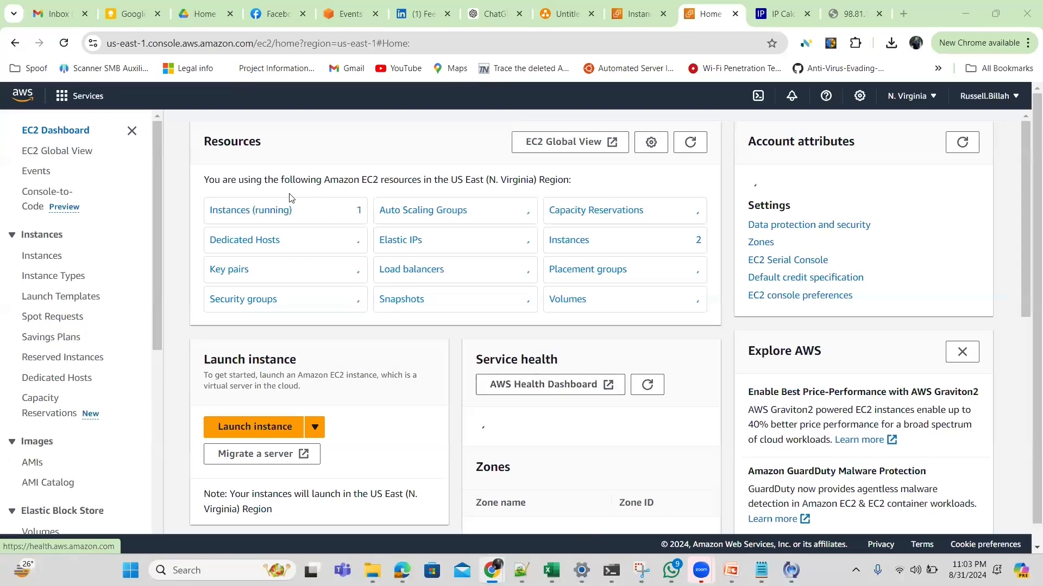
click(272, 215)
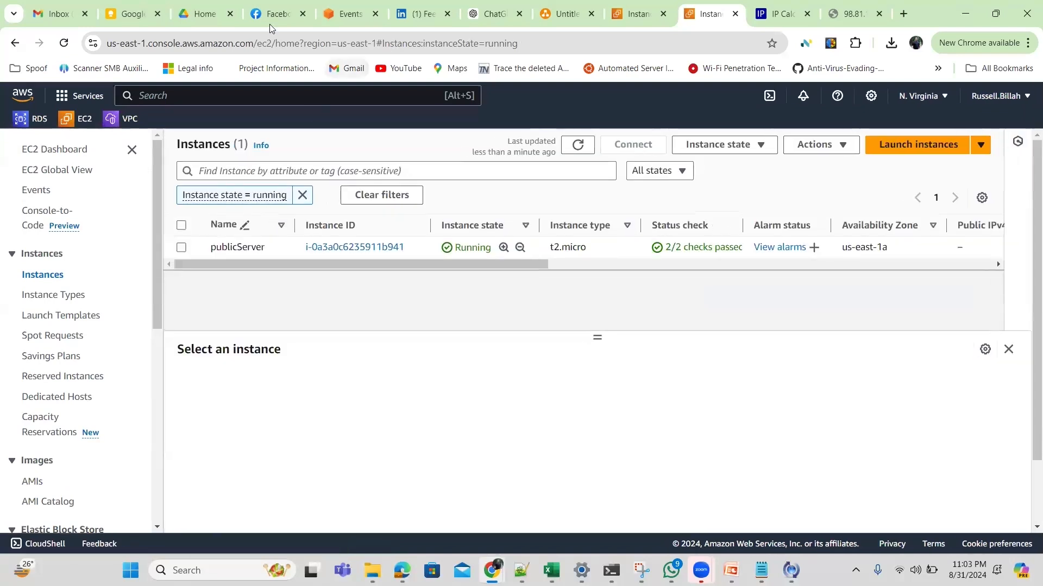
click(342, 248)
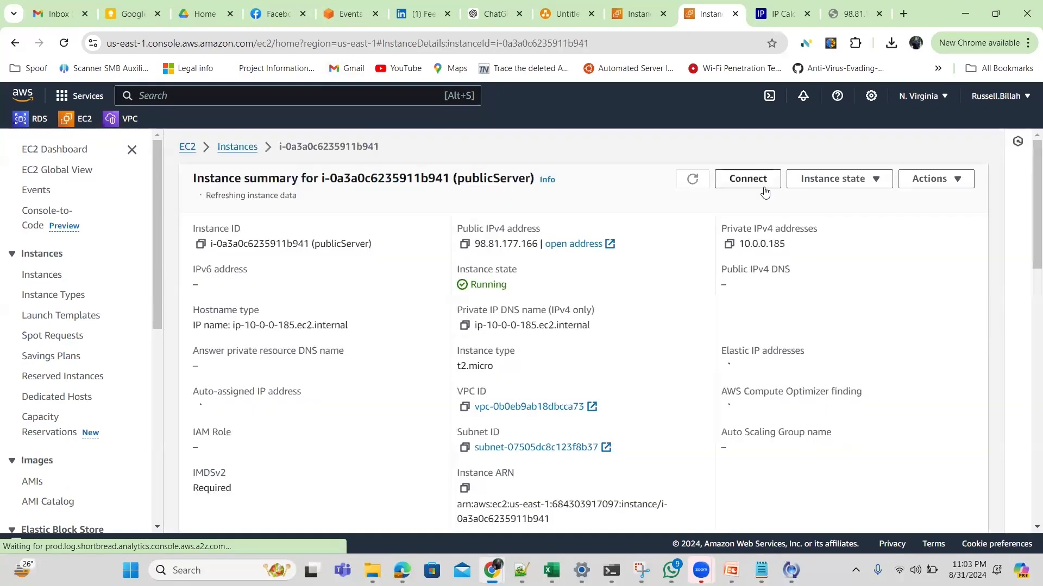
click(761, 179)
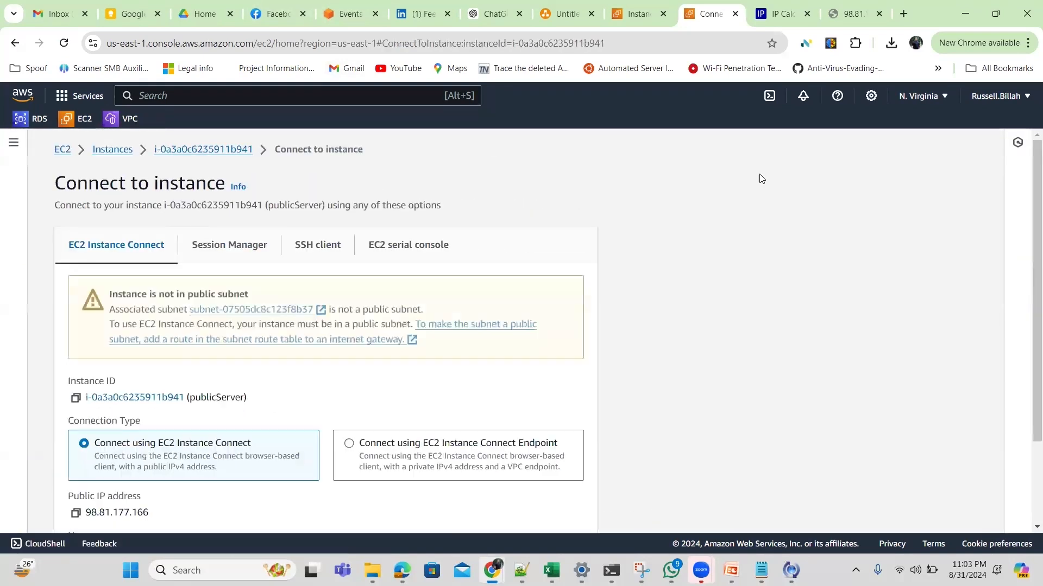
scroll(1028, 318, down, 3)
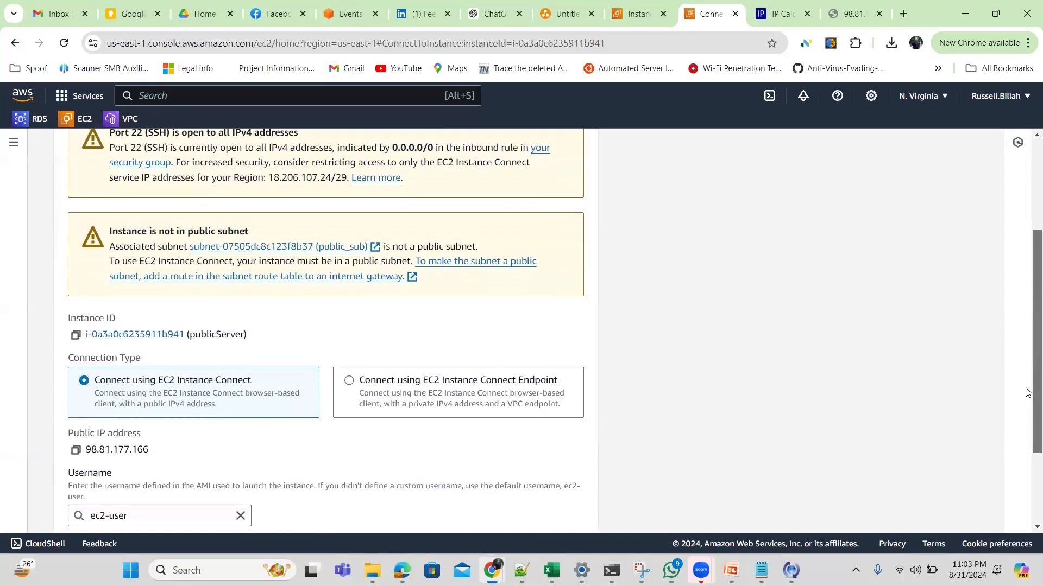
scroll(1028, 360, up, 1)
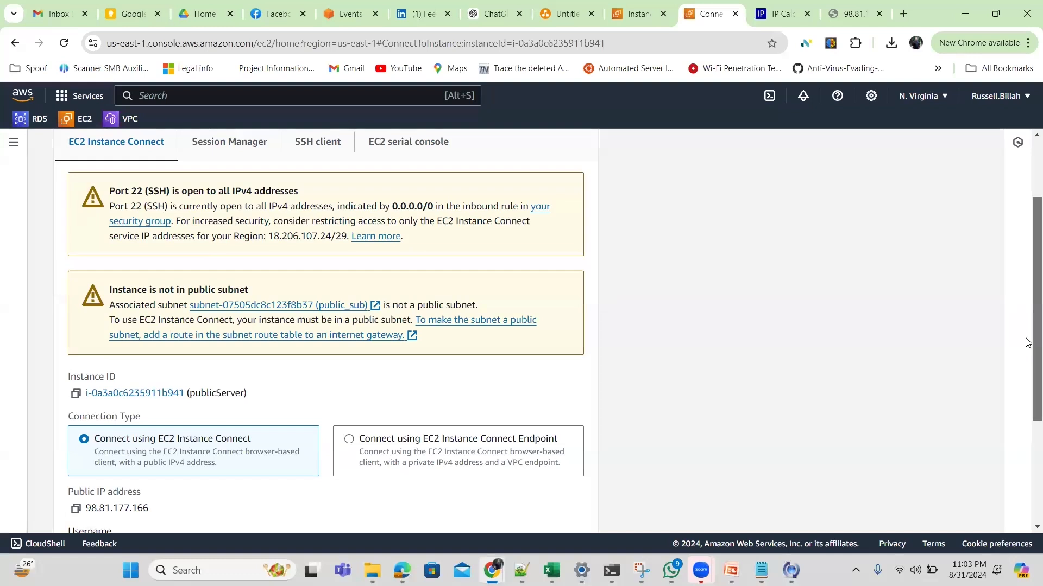
scroll(1028, 343, up, 1)
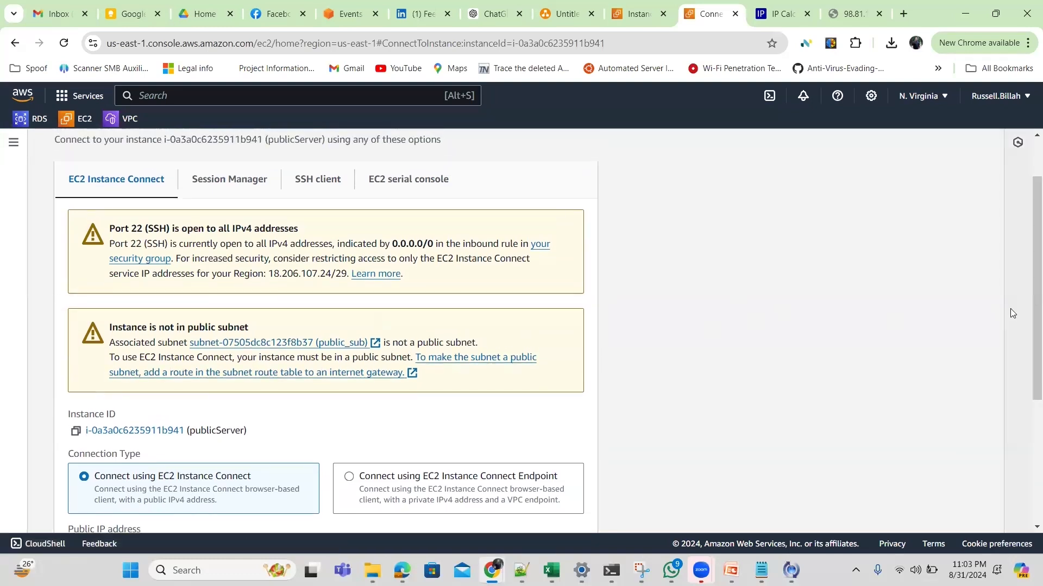
drag(1037, 304, 1037, 426)
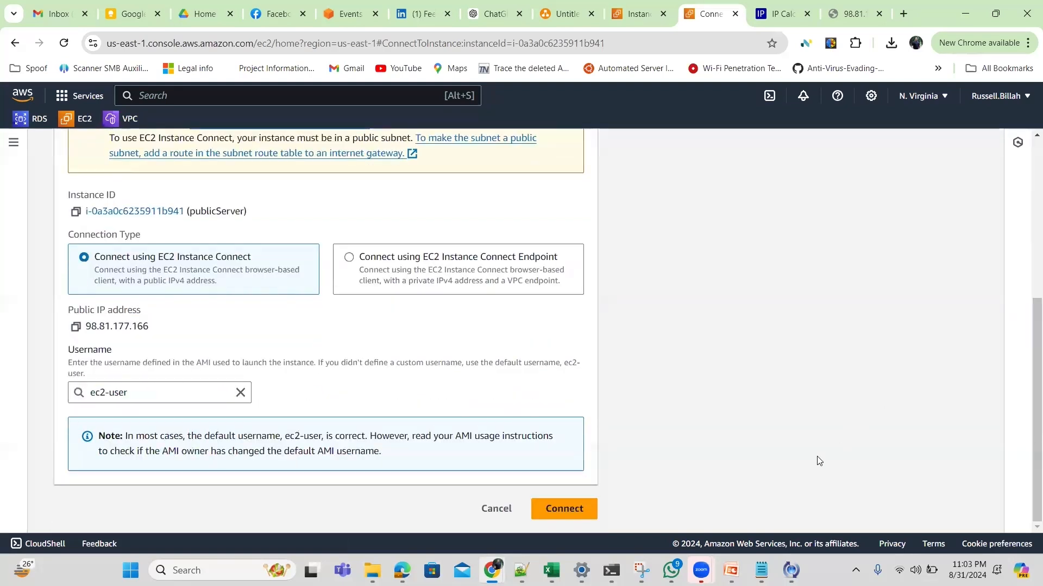
click(561, 511)
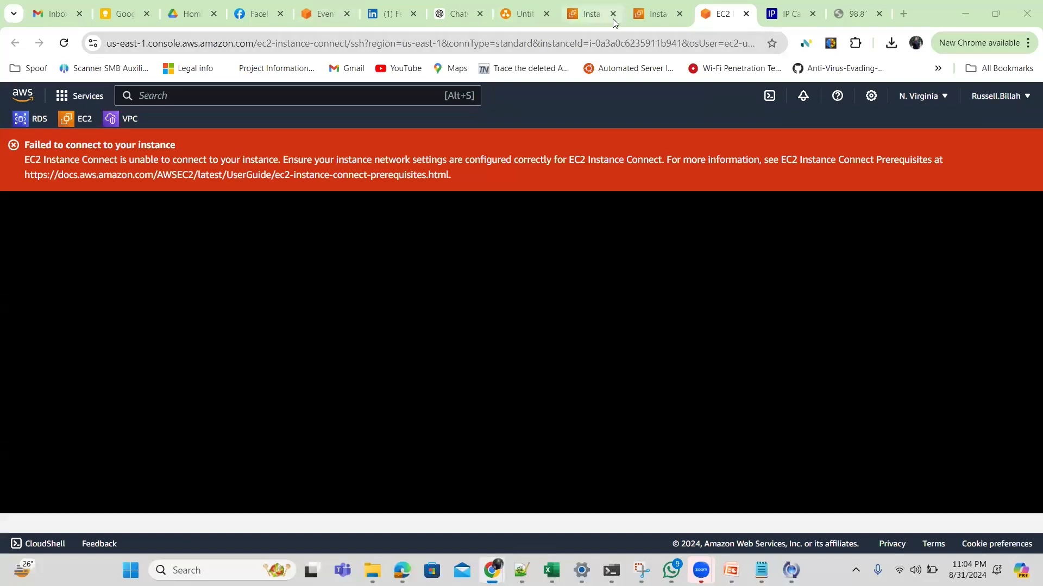
Create a new internet gateway in the VPC console with the name tag ntp-gw.
click(655, 20)
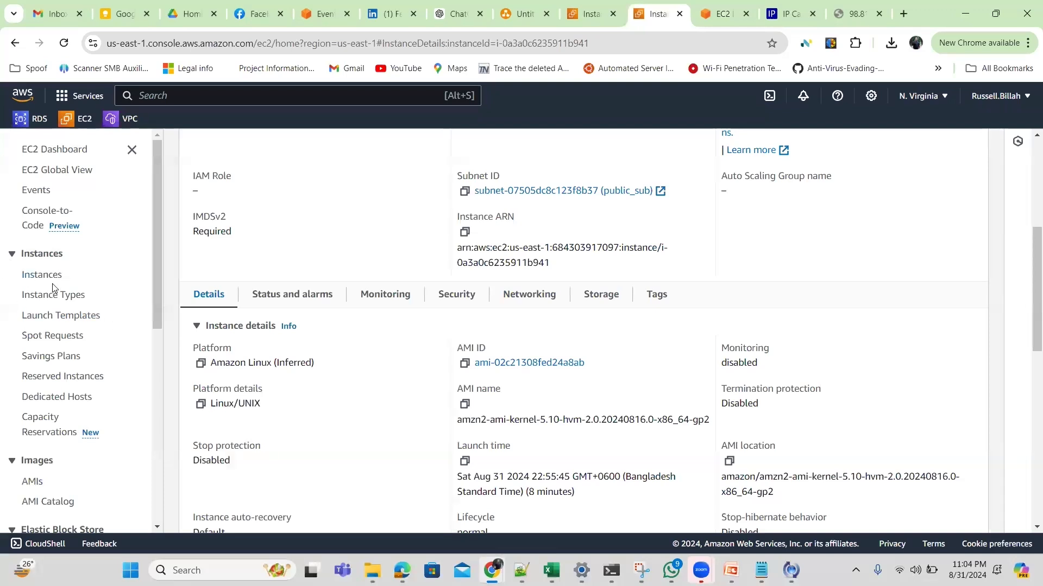
click(130, 120)
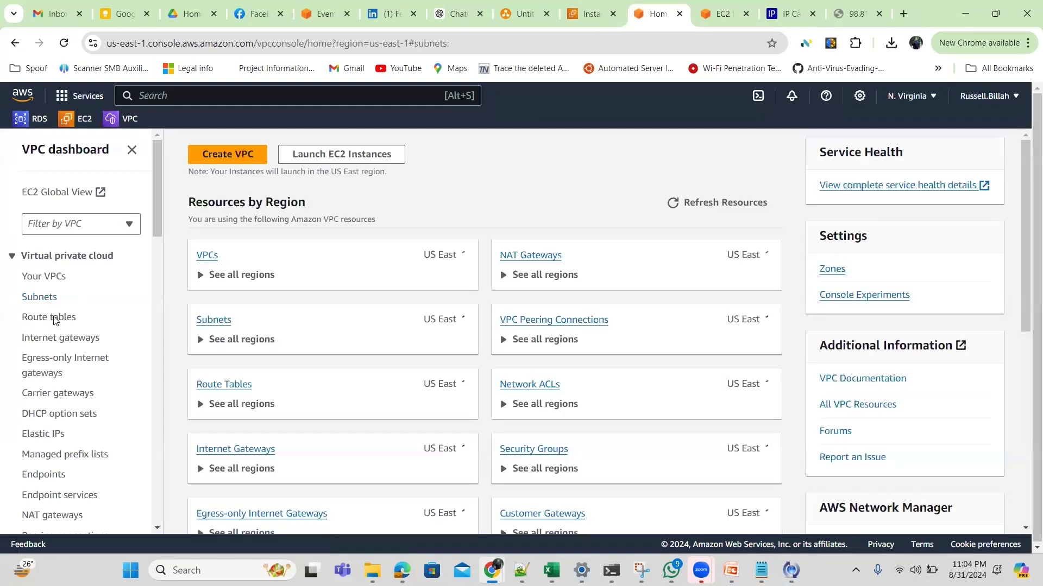
click(54, 318)
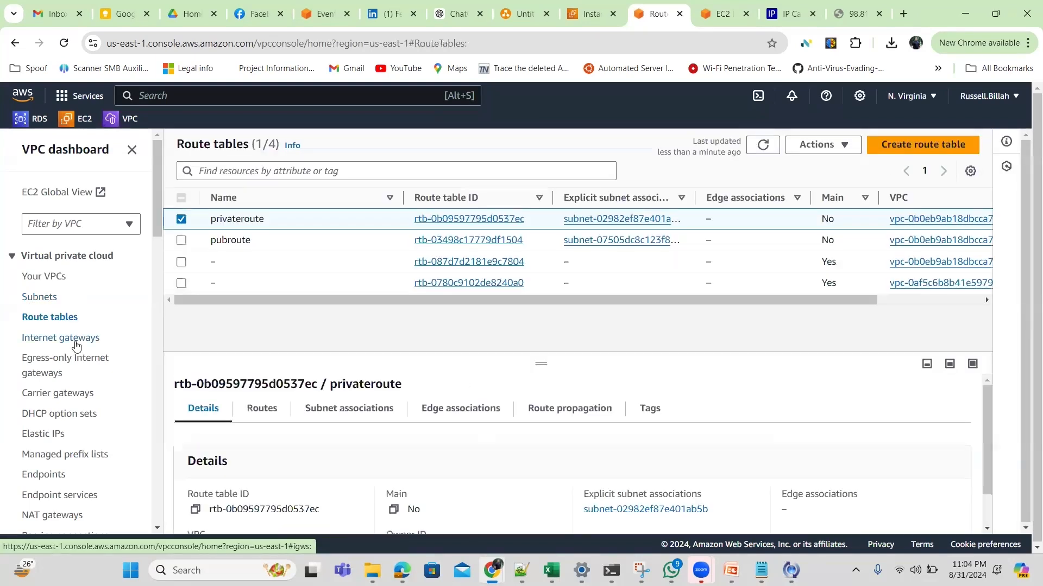
click(76, 342)
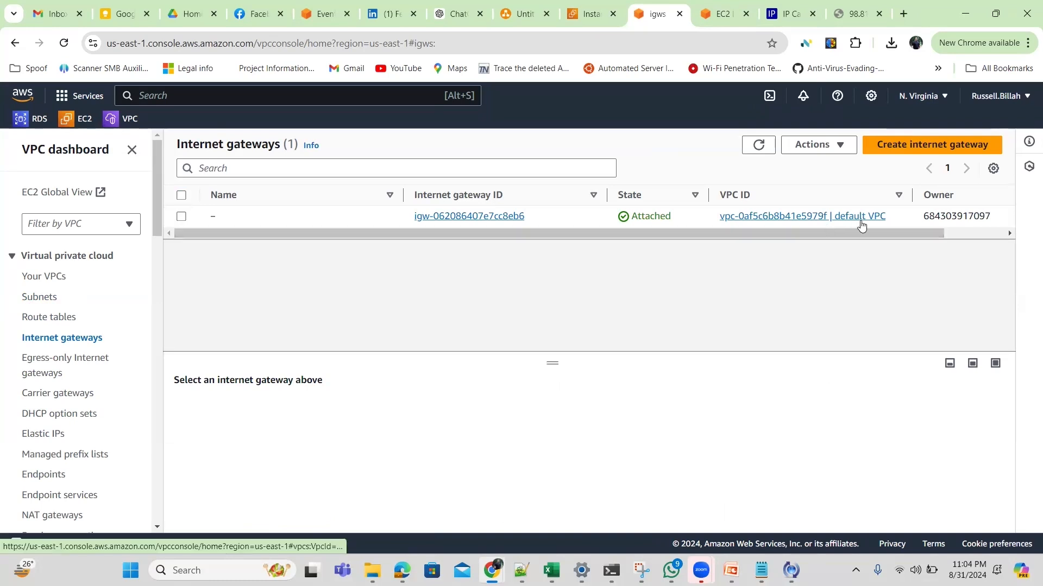
click(906, 154)
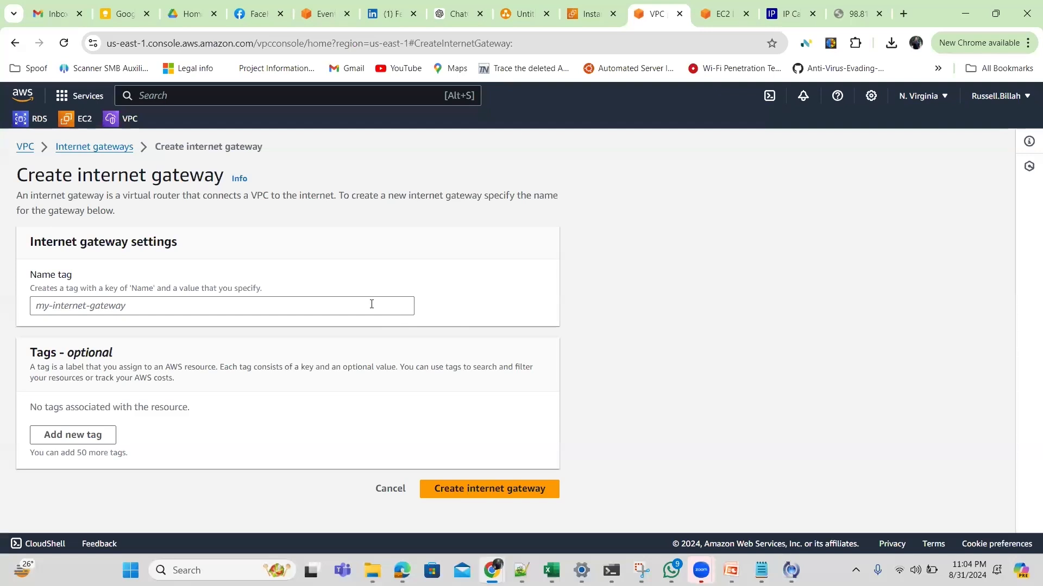
click(371, 304)
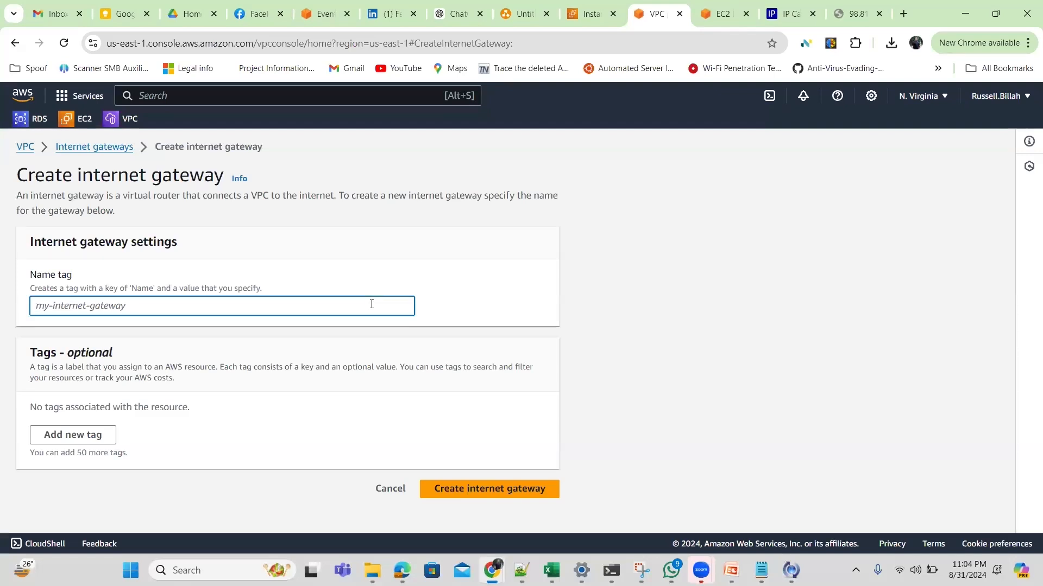
text(ntp-gw)
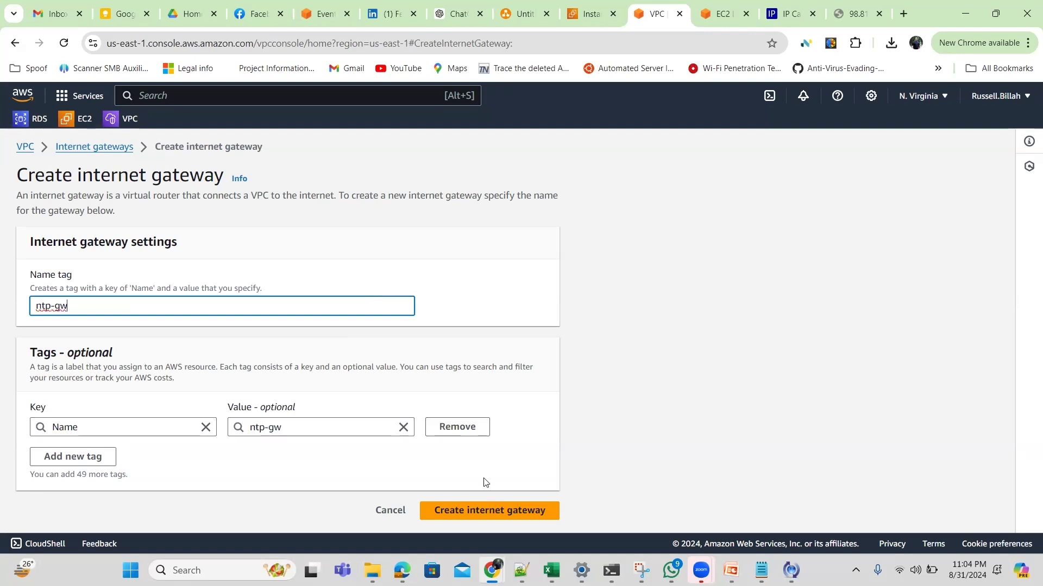
click(492, 510)
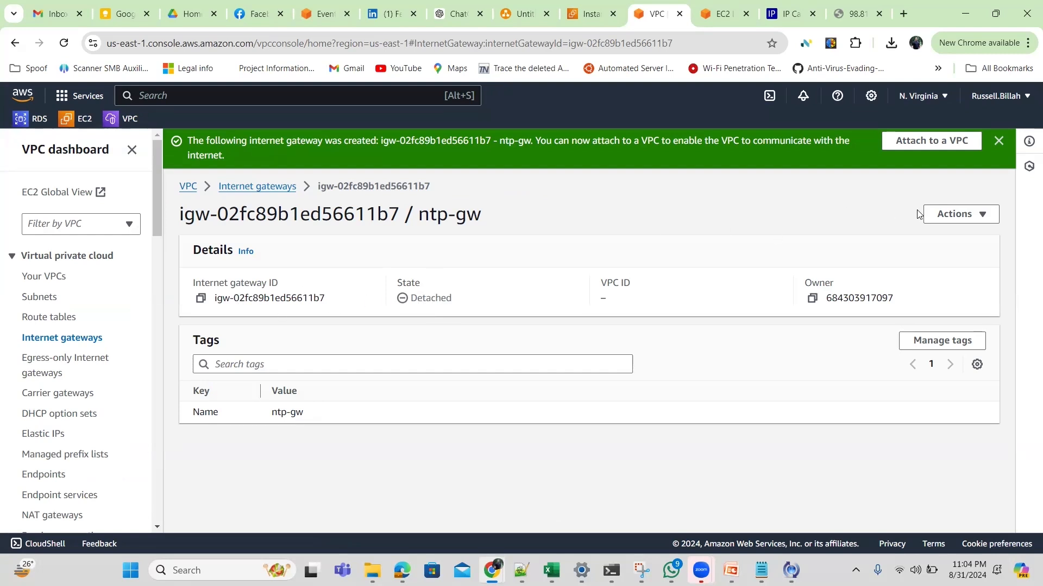
Attach the ntp-gw internet gateway to DemoVPC.
click(967, 216)
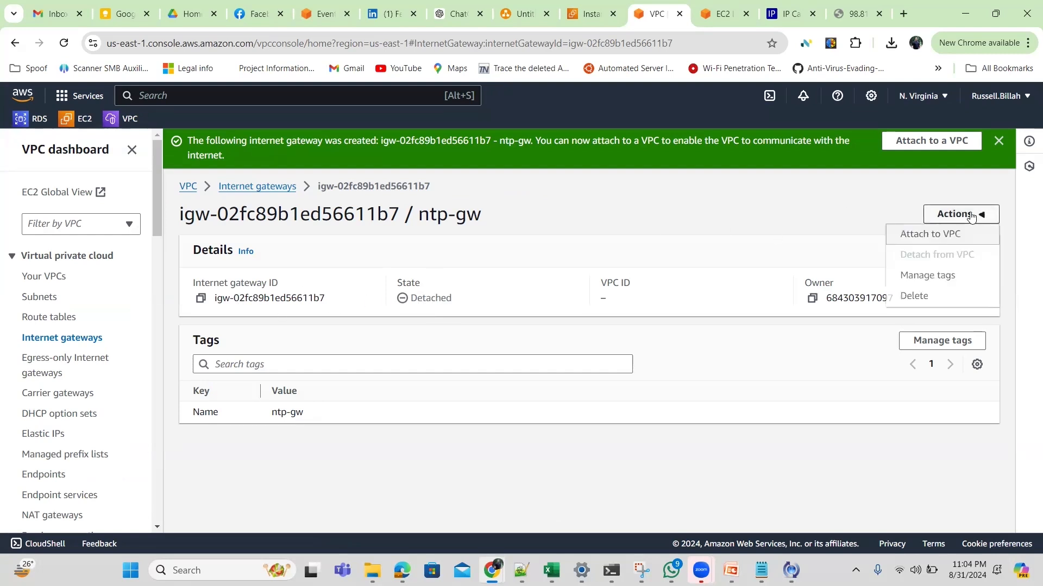
click(945, 236)
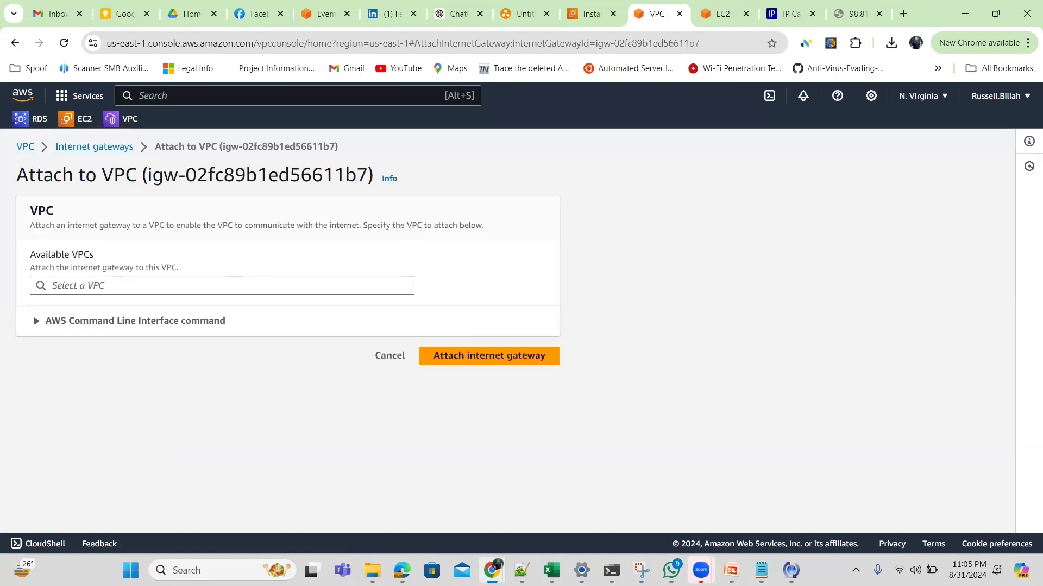
click(248, 285)
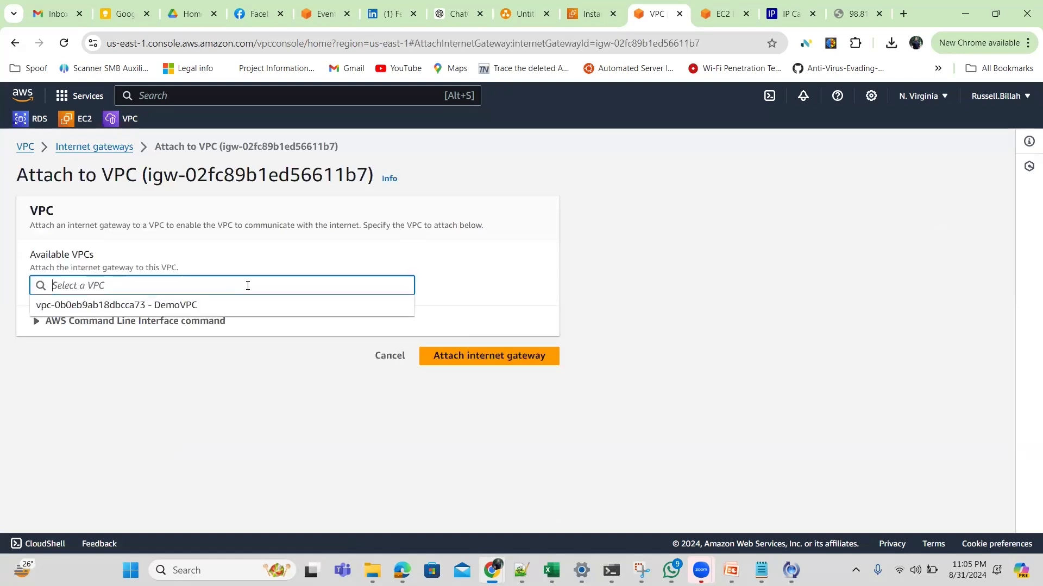
click(161, 308)
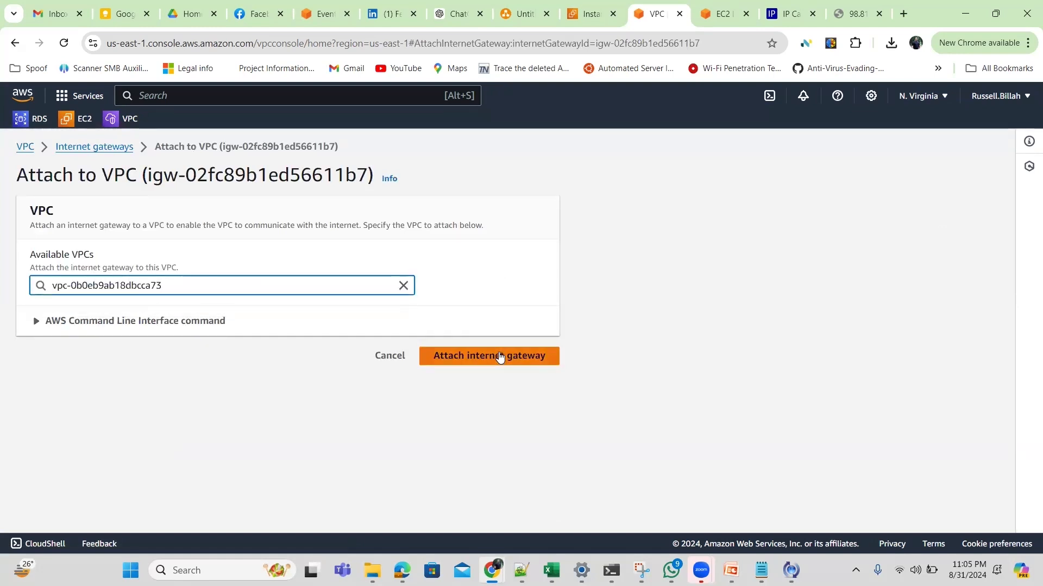
click(500, 356)
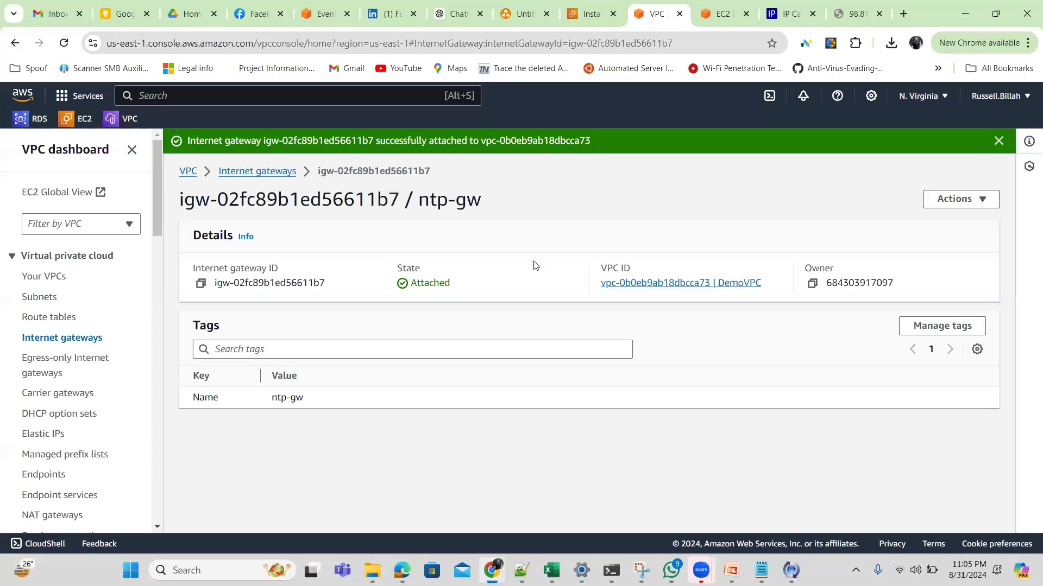
Retry the EC2 Instance Connect session by reloading its page, and return to the VPC console.
click(722, 14)
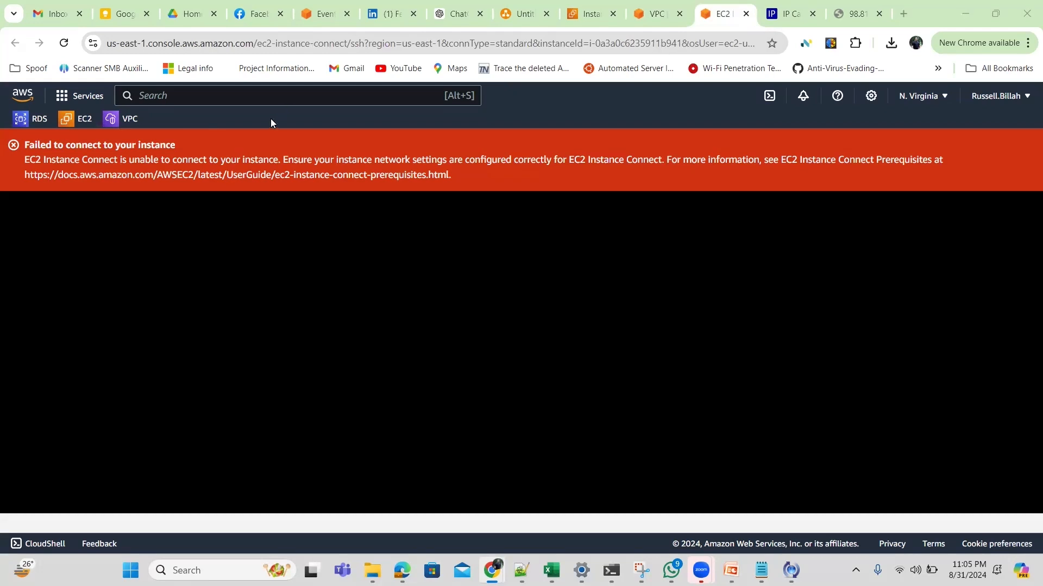
click(61, 44)
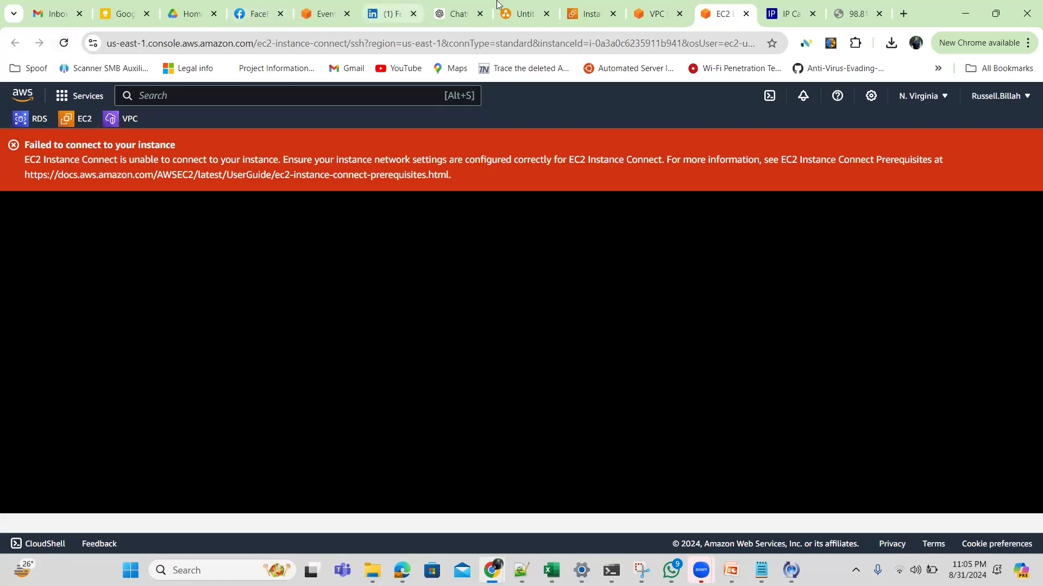
click(655, 13)
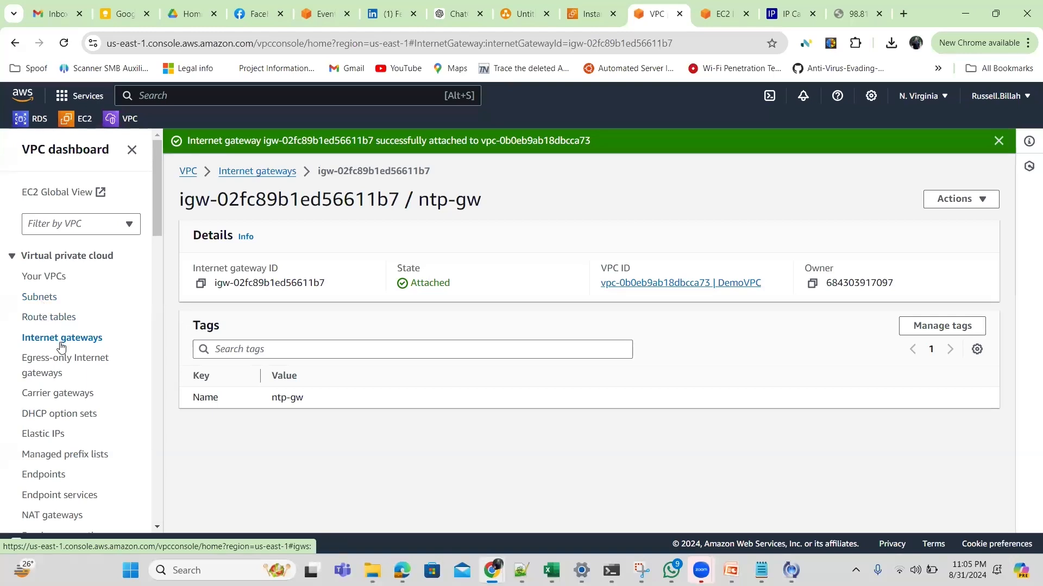
Open the pubroute route table's routes for editing and add a route with destination 0.0.0.0/0.
click(55, 320)
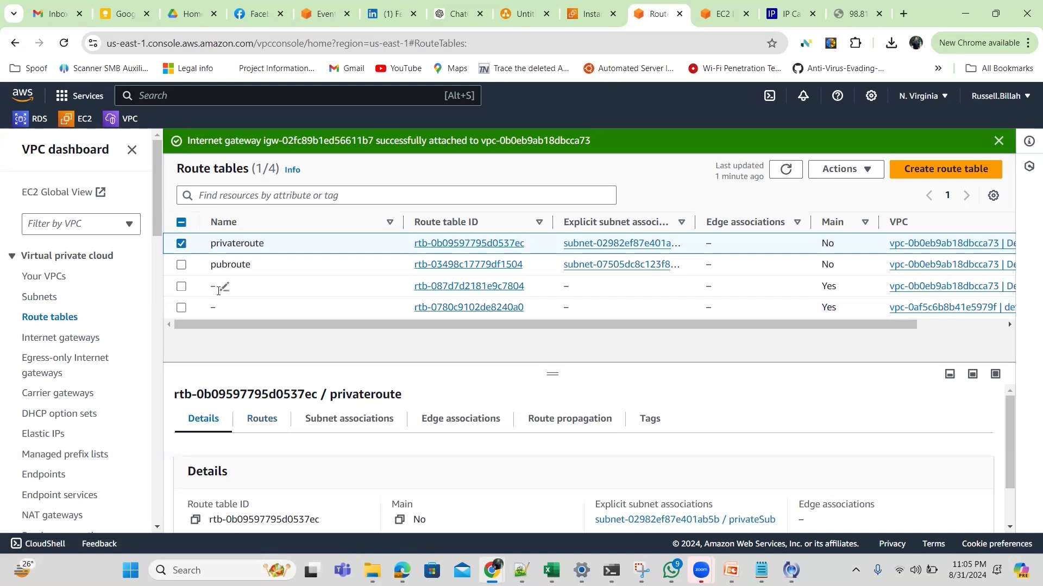
click(181, 243)
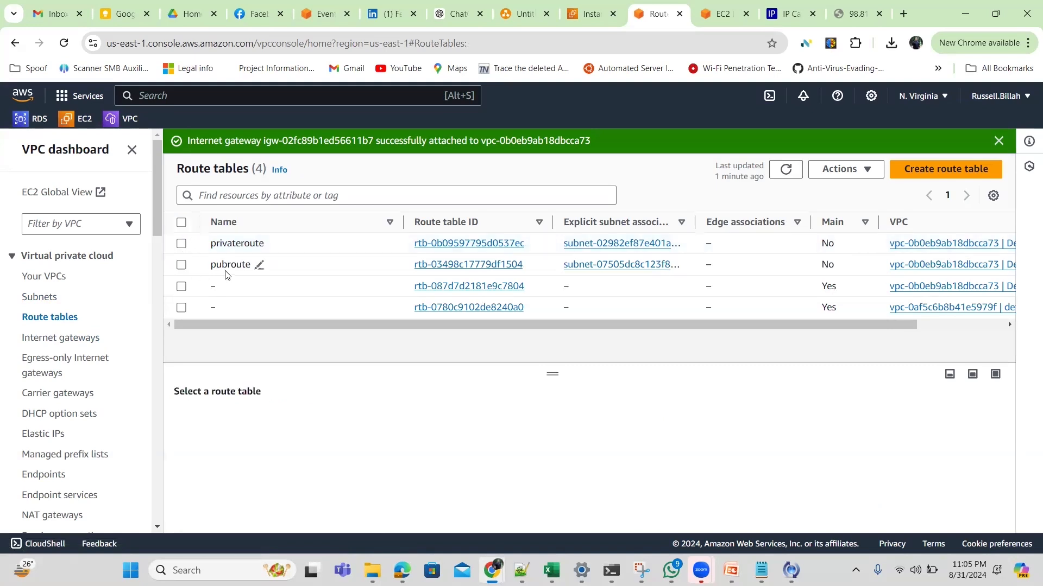
click(181, 265)
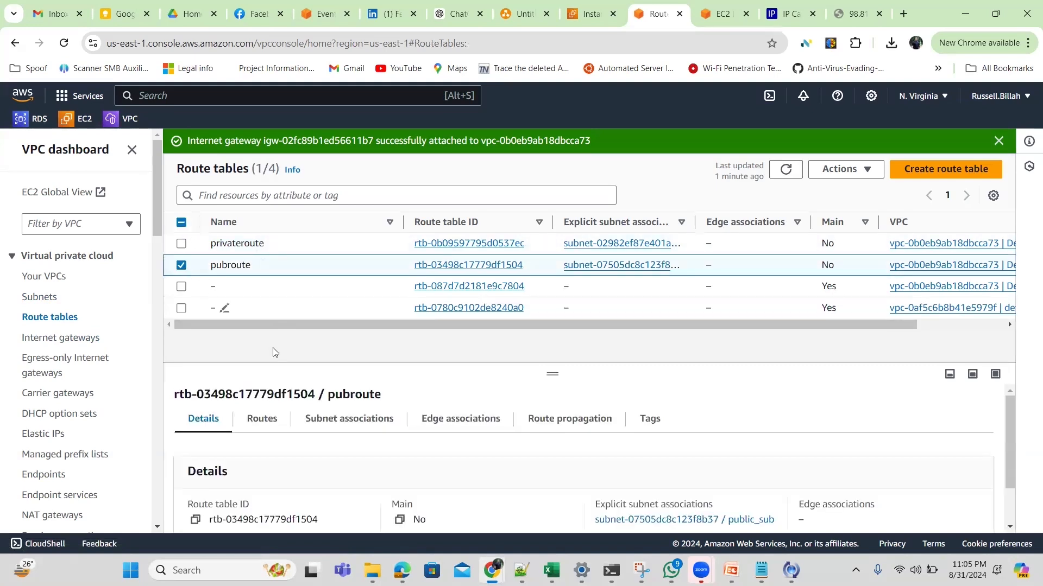
click(263, 419)
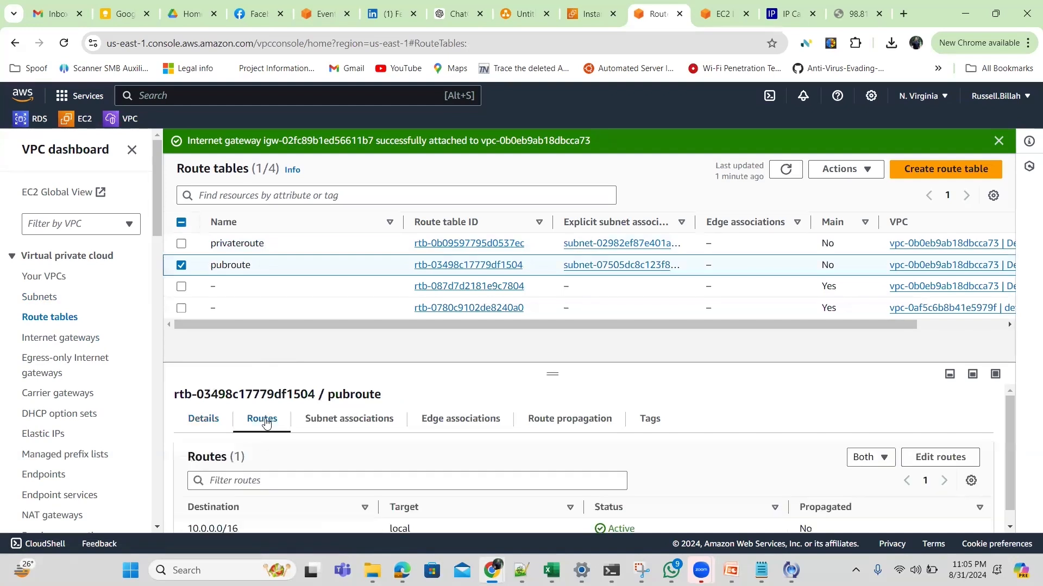
scroll(1010, 477, down, 1)
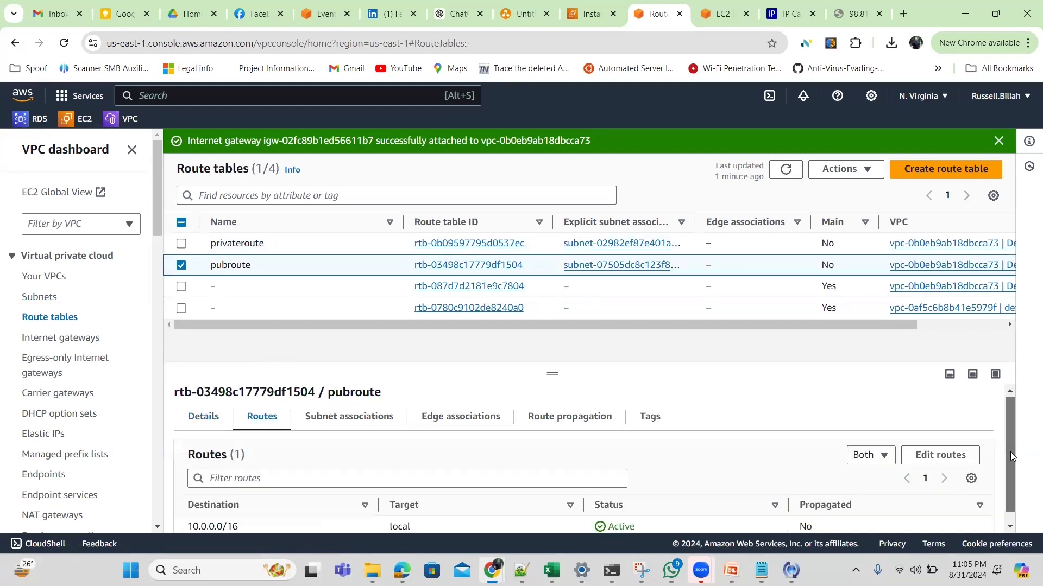
click(945, 444)
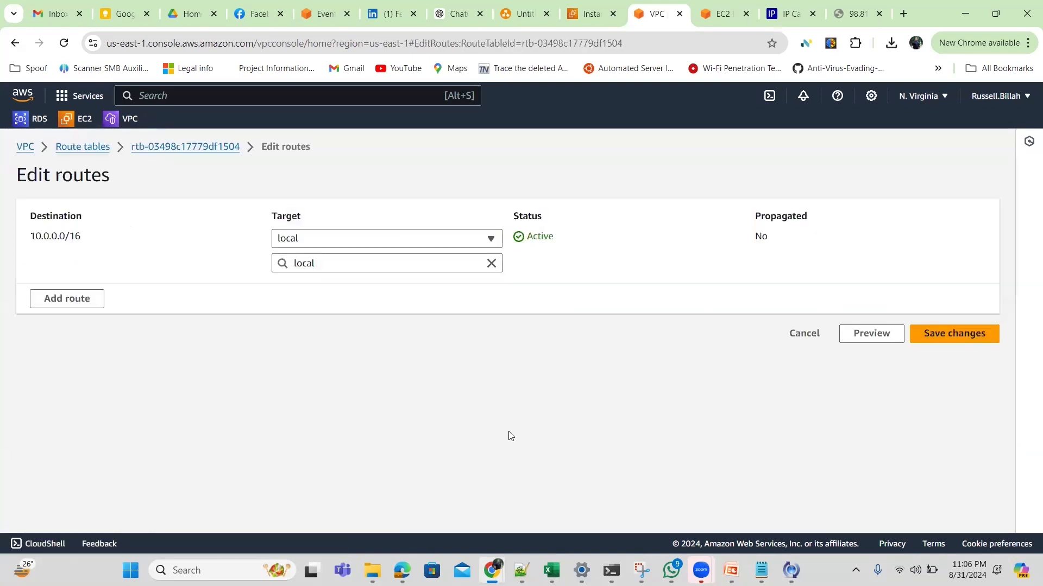
click(84, 300)
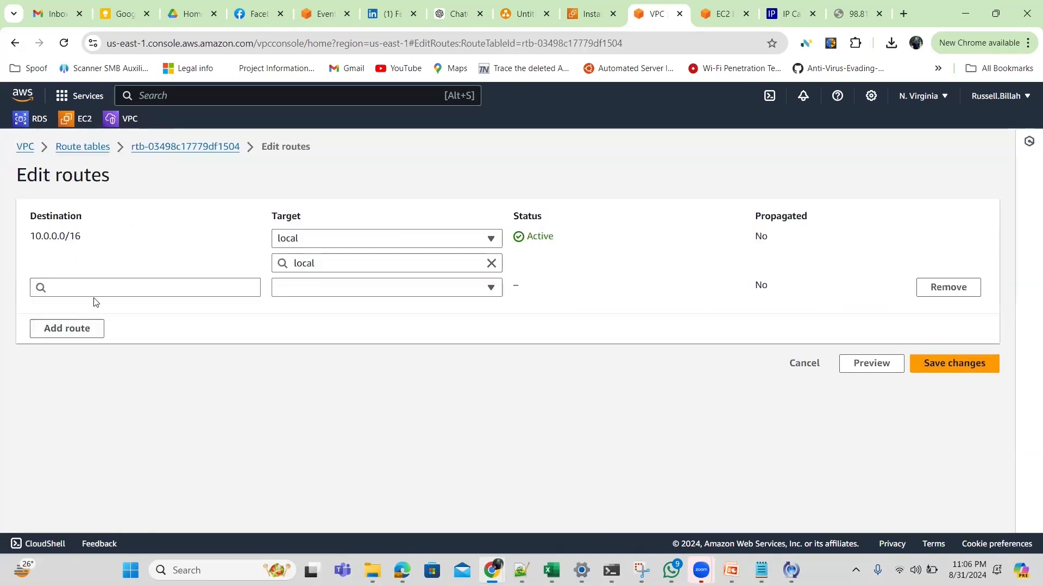
click(104, 290)
click(82, 305)
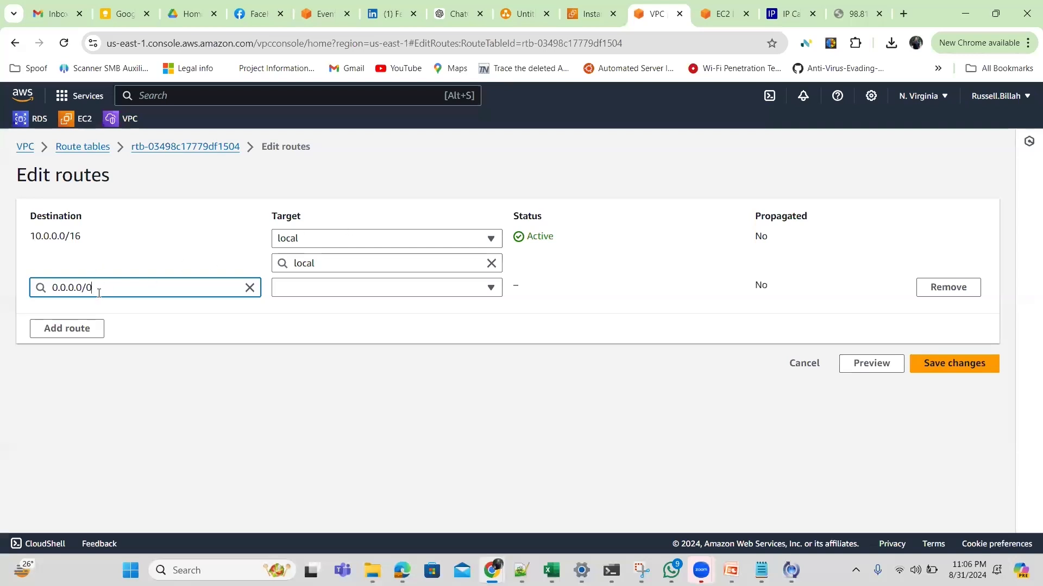
Set the 0.0.0.0/0 route's target to Internet Gateway and choose ntp-gw.
click(491, 289)
drag(496, 378, 495, 432)
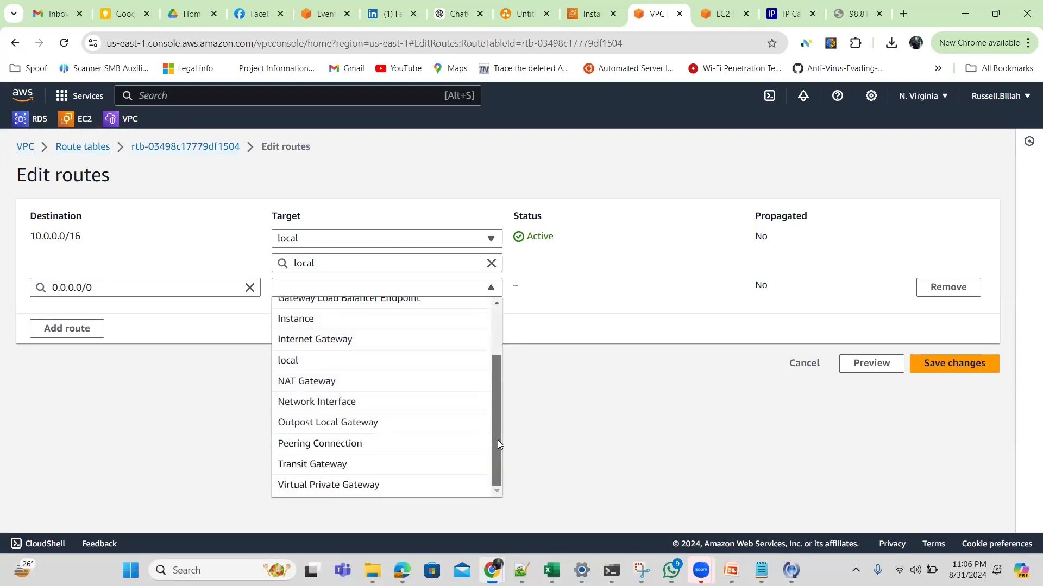
click(392, 340)
click(414, 311)
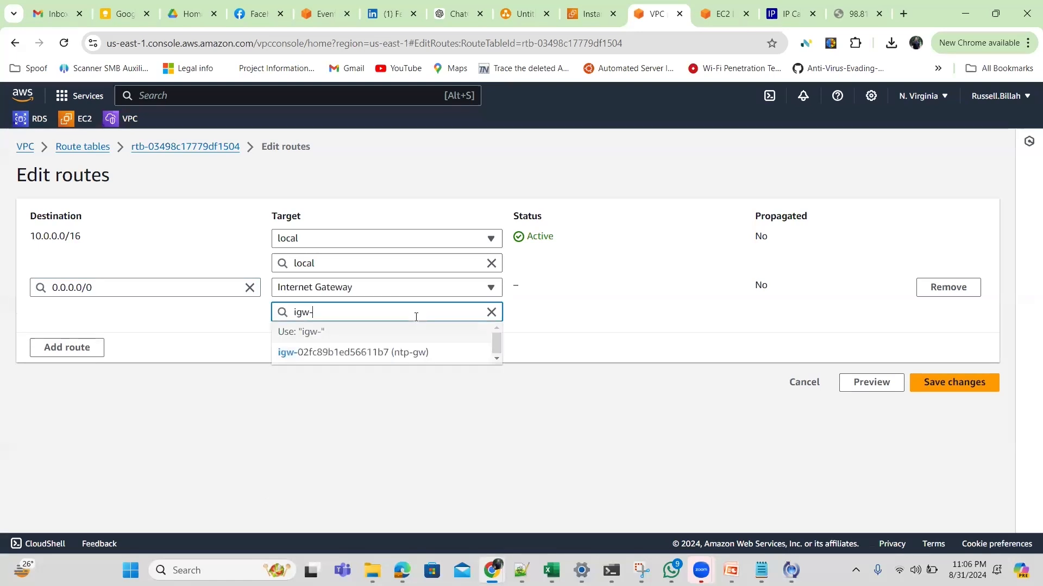
click(370, 352)
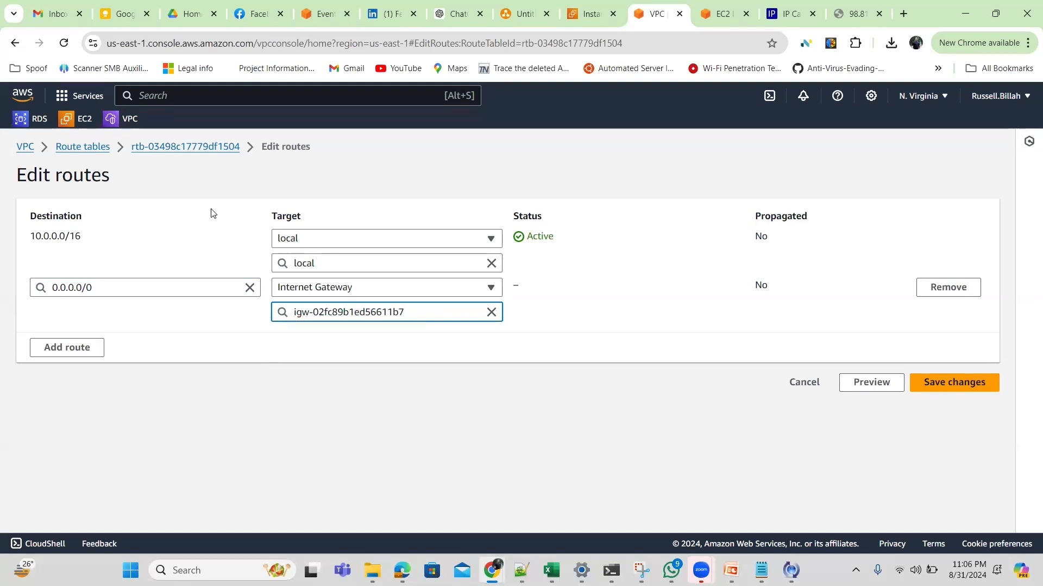
Leave the route editor without saving and check the ID of ntp-gw in the internet gateways list.
click(26, 148)
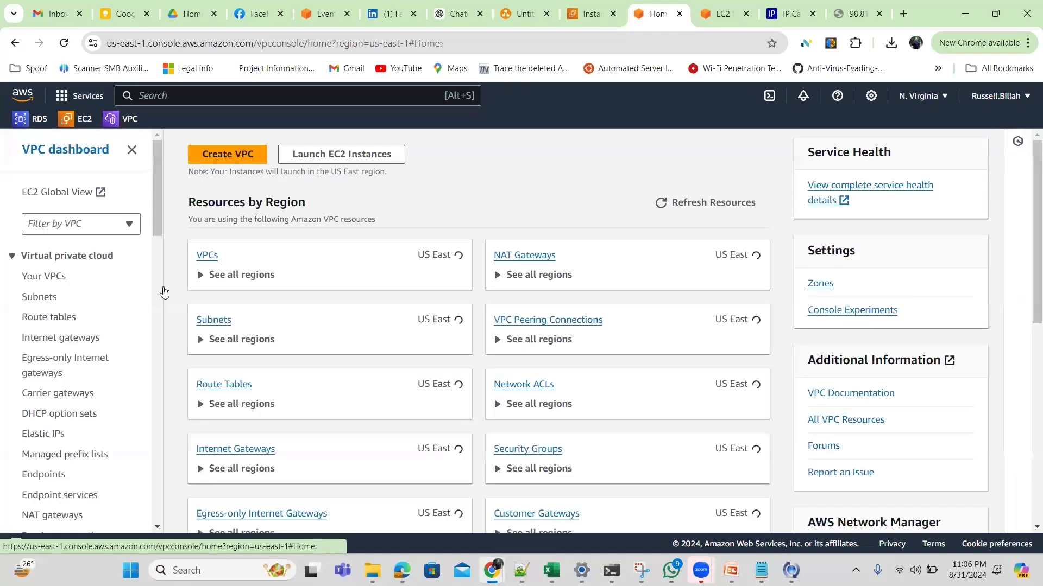
click(48, 344)
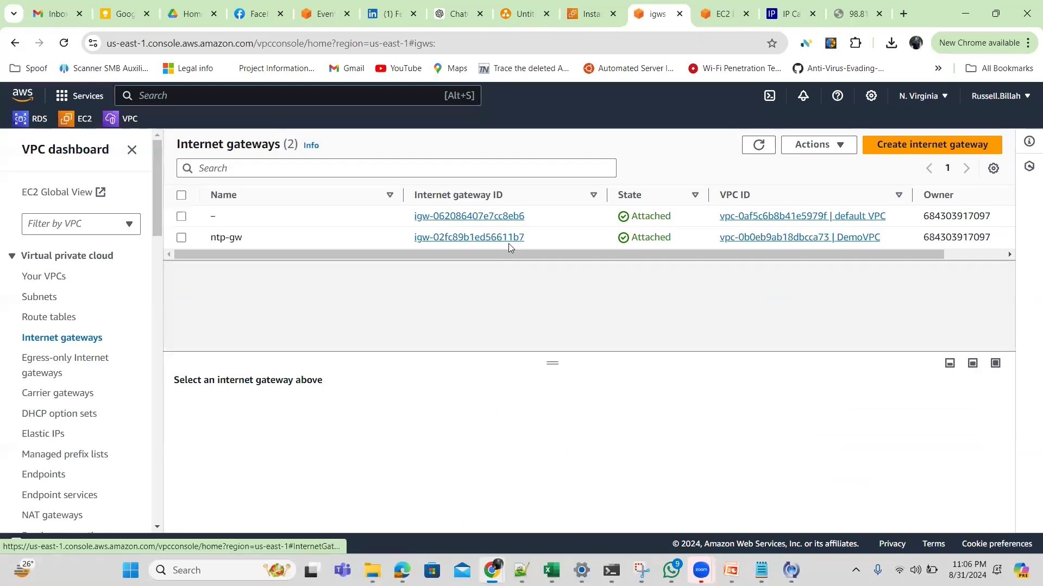
Open the pubroute route table's routes for editing again and add a route with destination 0.0.0.0/0.
click(64, 318)
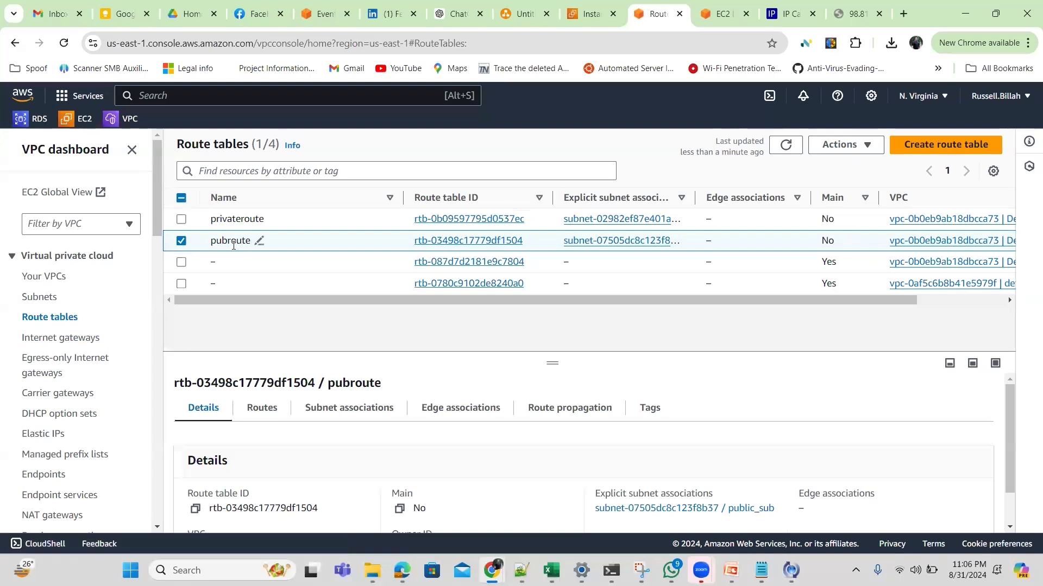
click(261, 407)
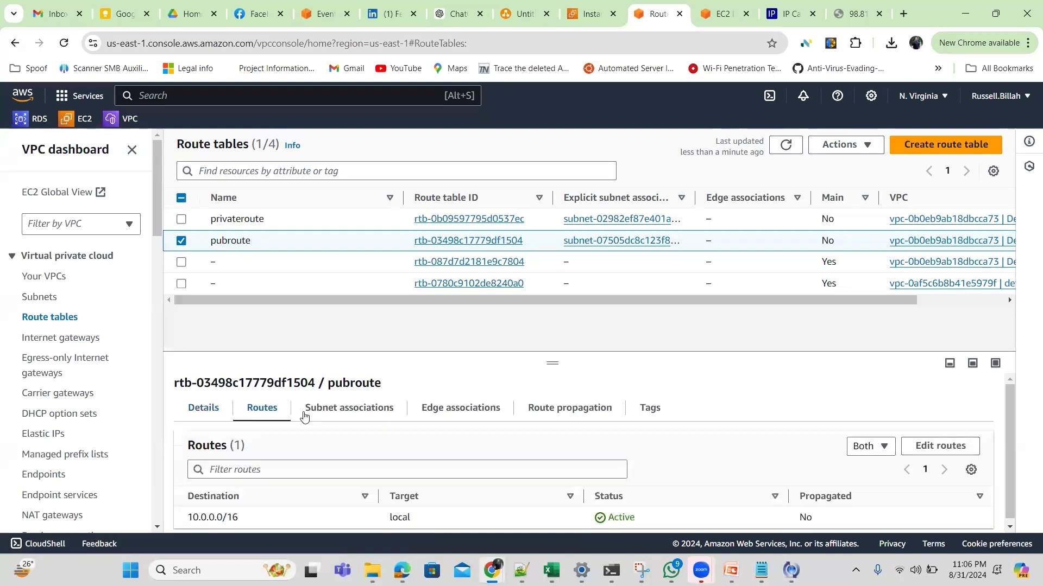
click(943, 449)
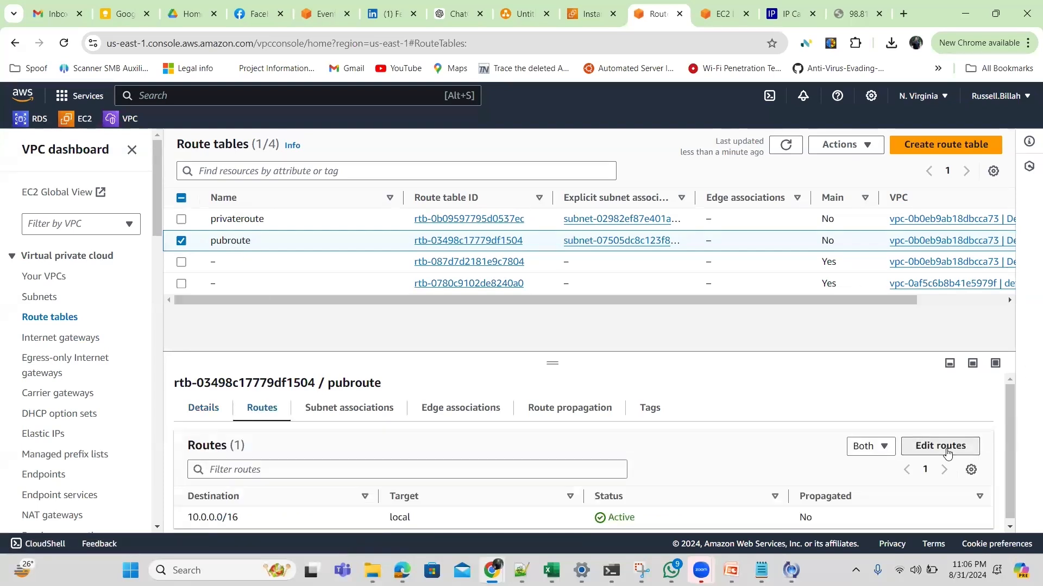
click(72, 299)
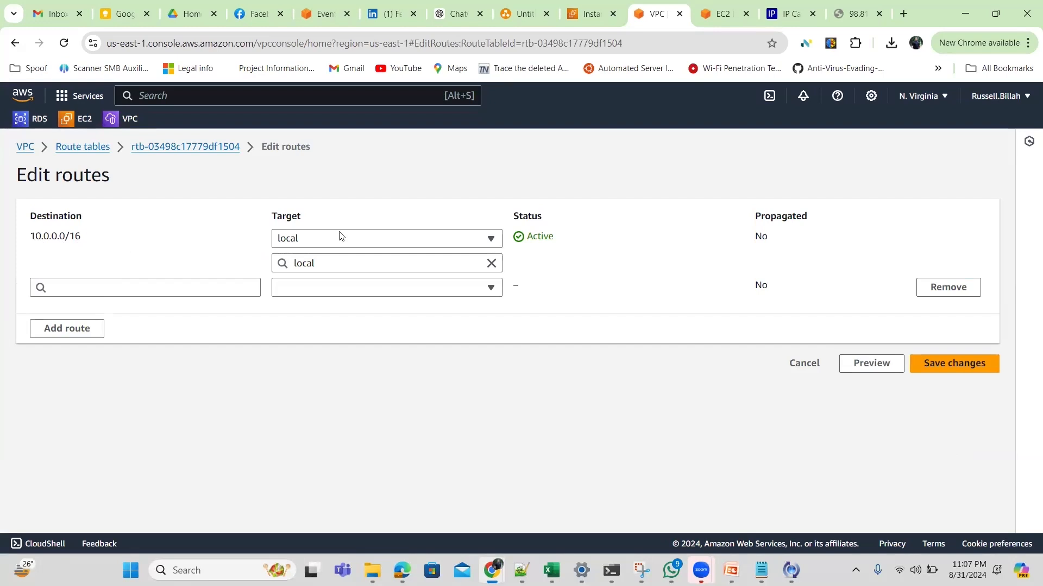
click(198, 288)
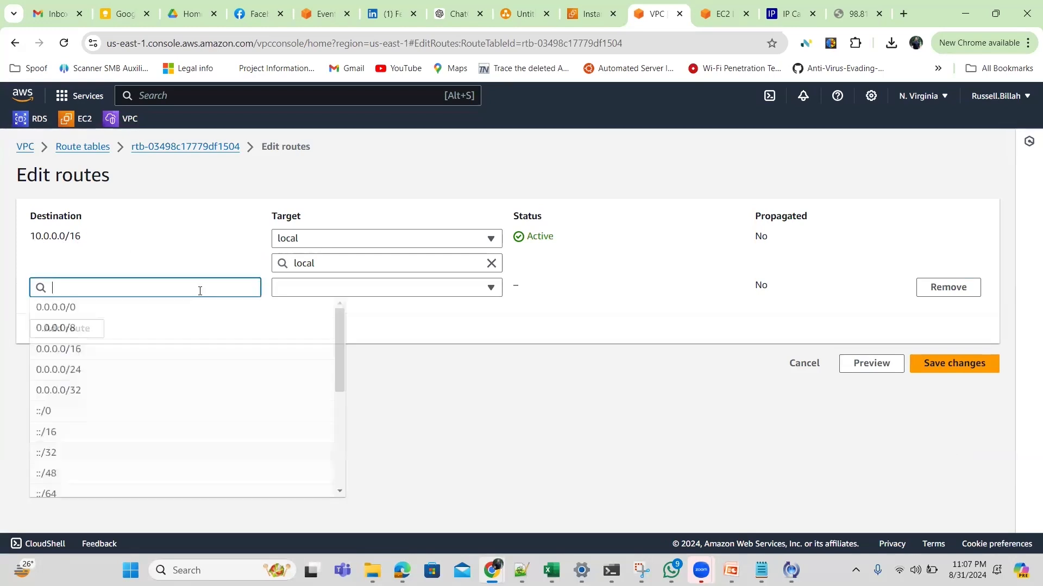
click(87, 315)
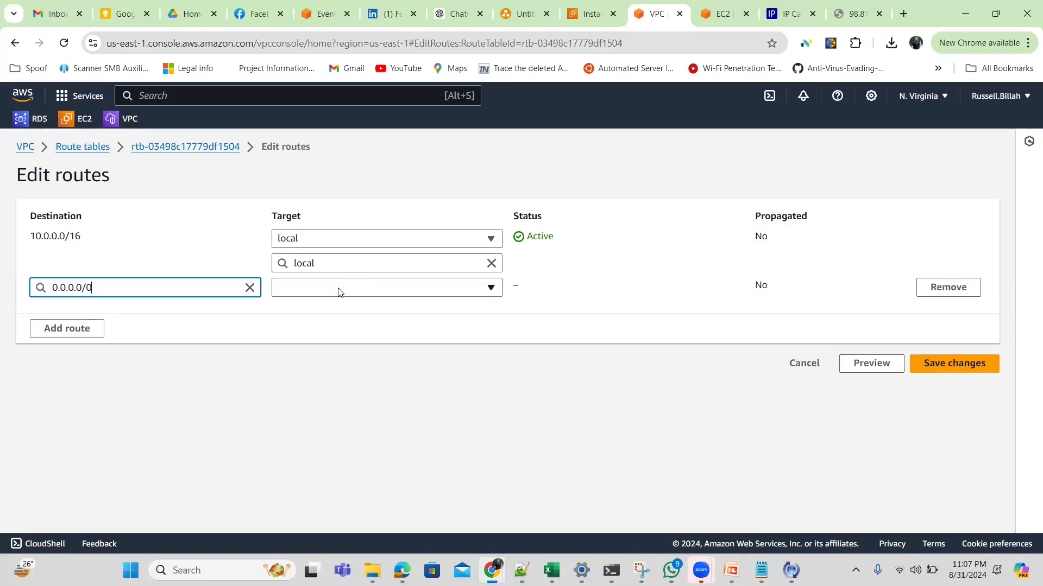
Set the 0.0.0.0/0 route's target to the Internet Gateway ntp-gw and save the route changes.
click(341, 291)
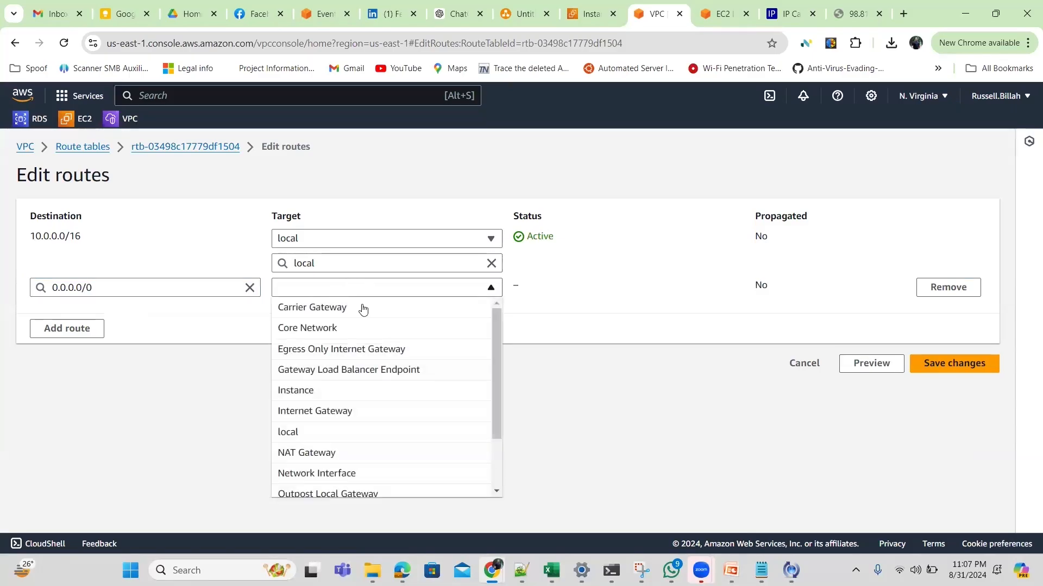
click(383, 409)
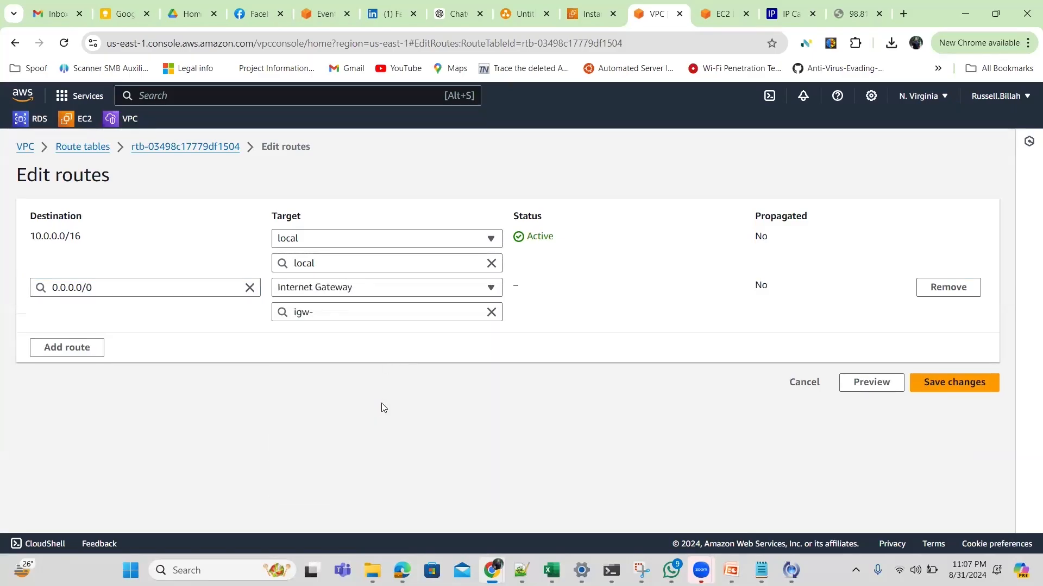
click(475, 310)
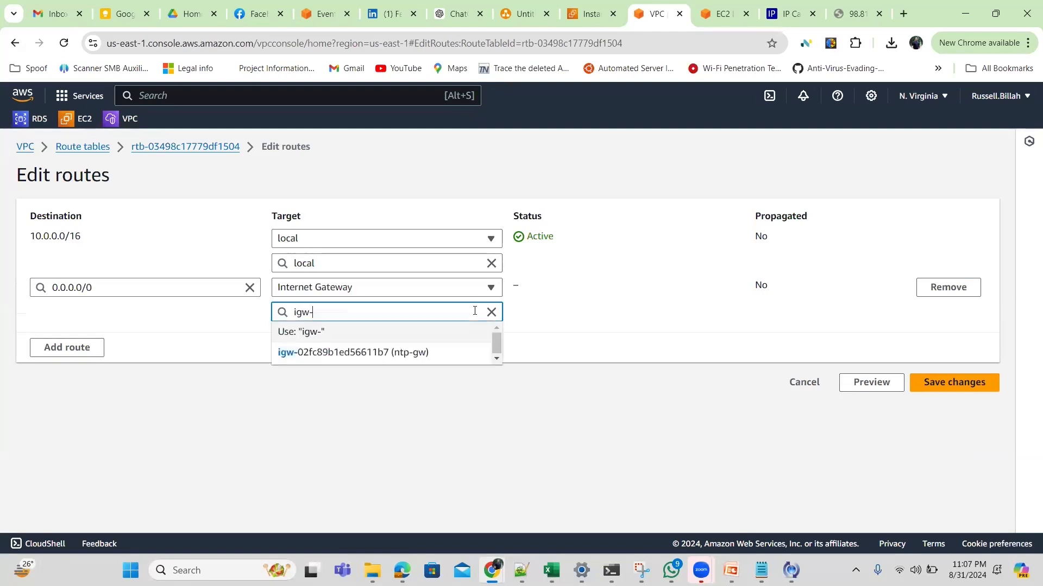
click(413, 353)
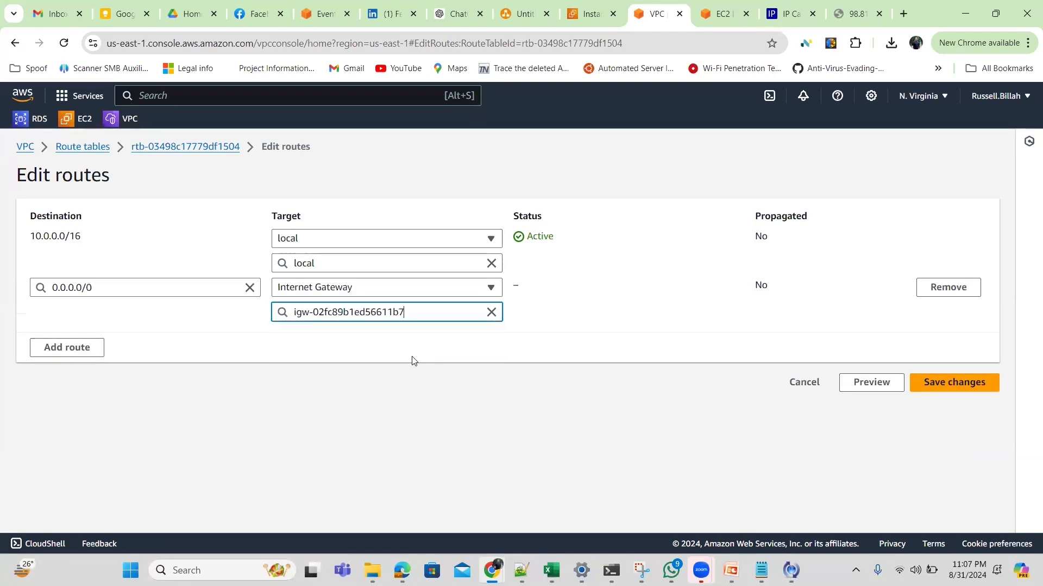
click(971, 386)
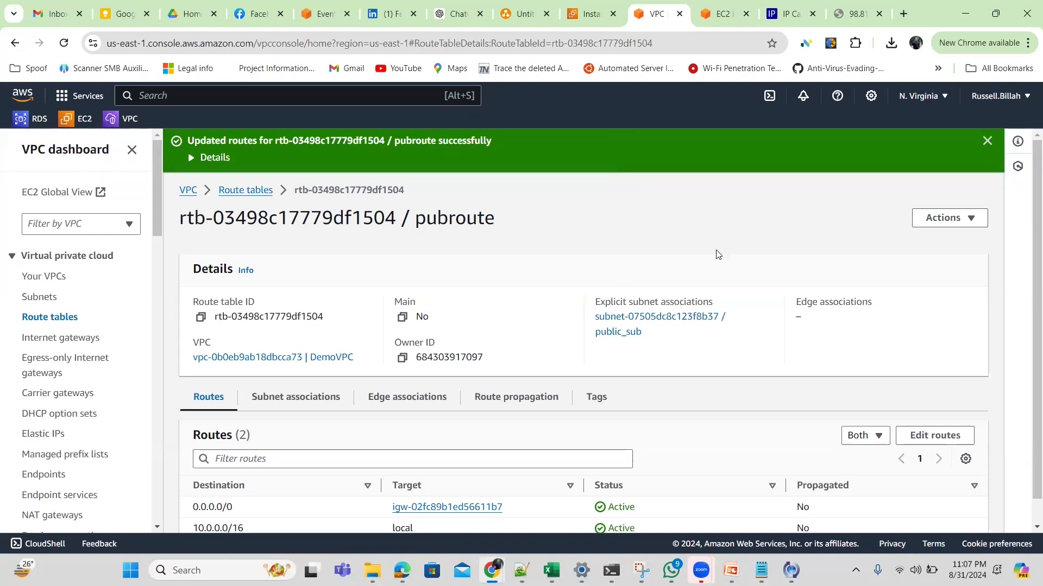
Reload the EC2 Instance Connect session to publicServer and ping 8.8.8.8 from its terminal, stopping after a few replies.
click(722, 14)
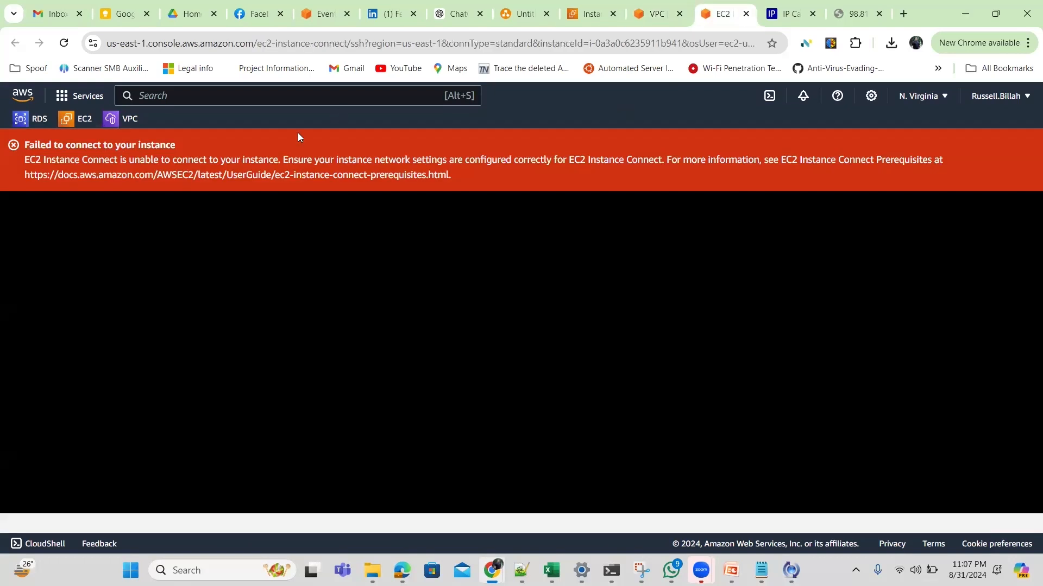
click(64, 44)
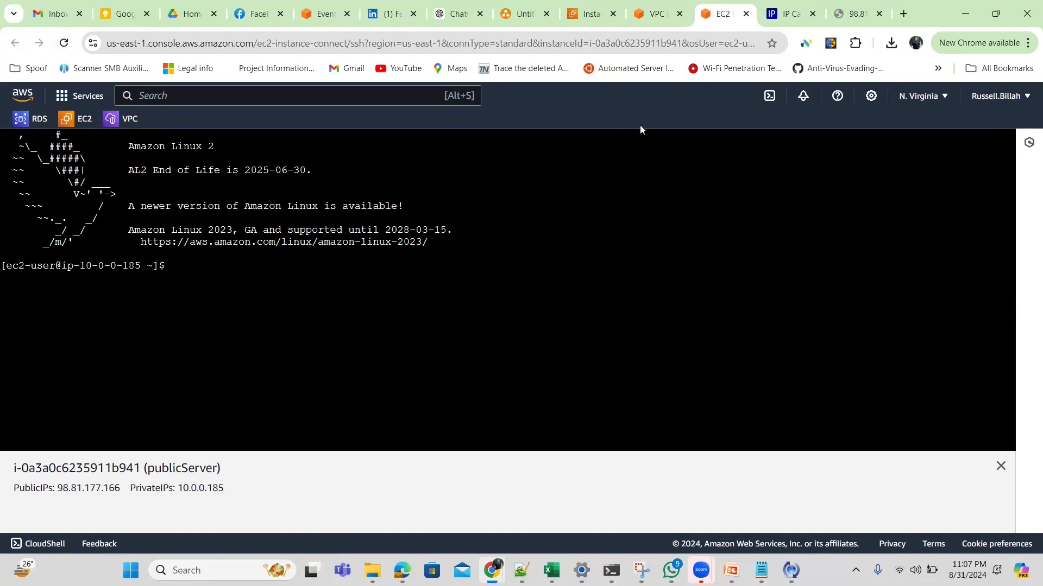
text(ping 8.8.8.8)
key(Return)
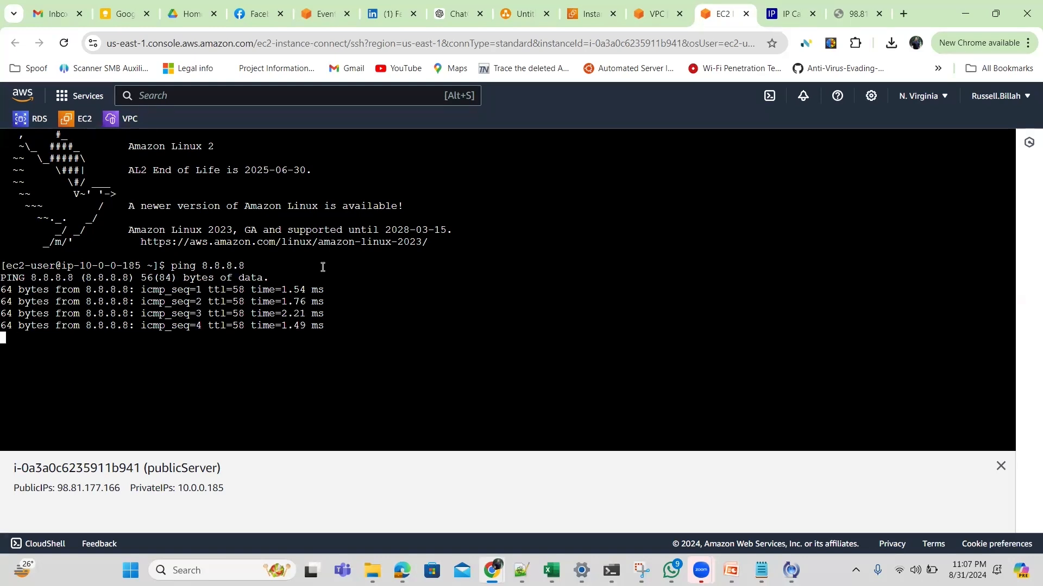
key(ctrl+c)
Ping ntsbd.com from the publicServer terminal to test name resolution, and stop it after a few replies.
text(ping)
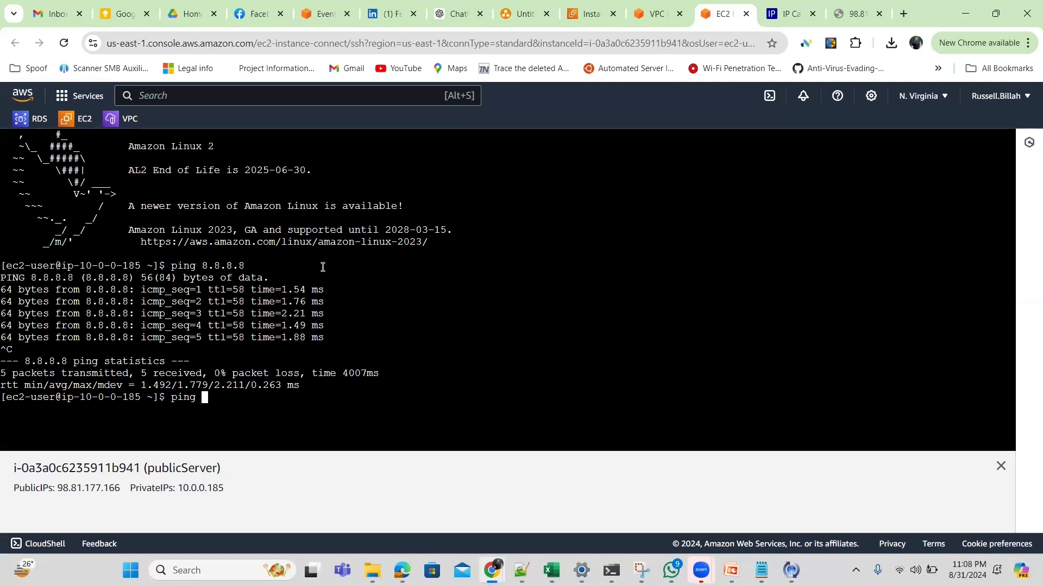
text(ntsbd.com)
key(Return)
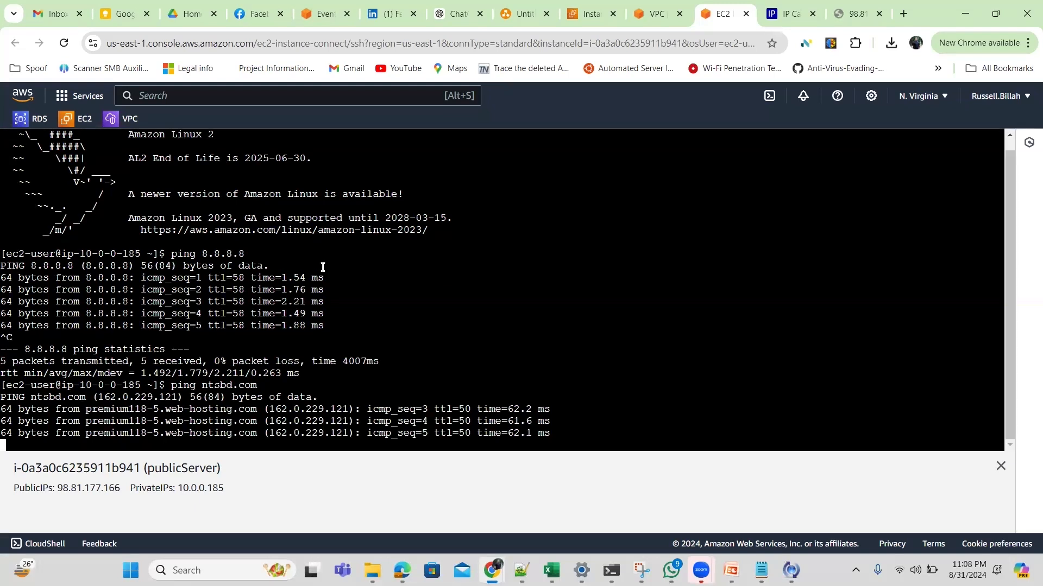
key(ctrl+c)
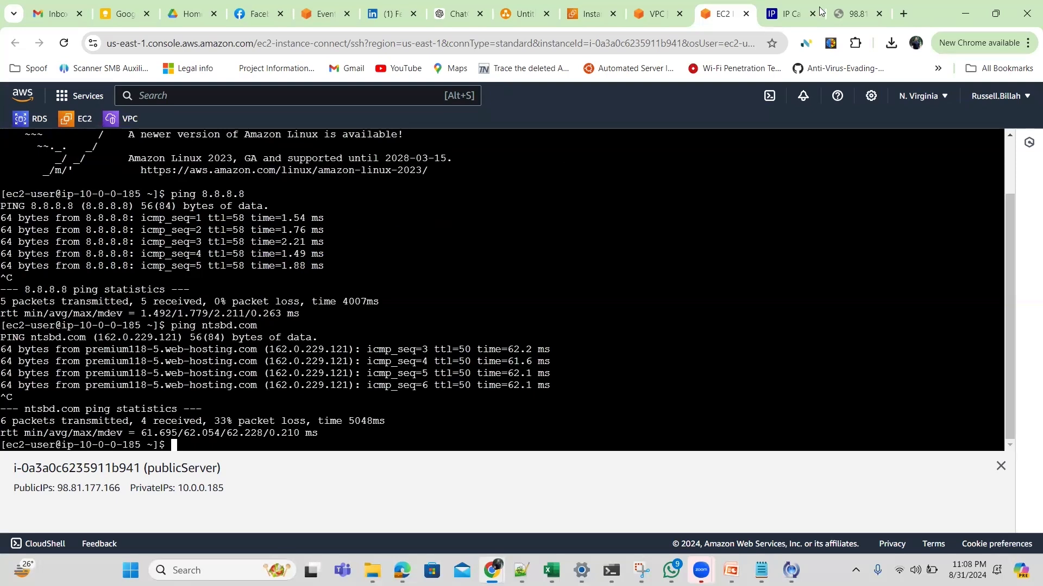
Reload the 98.81.177.166 page in the browser to test whether publicServer's website responds.
click(858, 15)
click(61, 44)
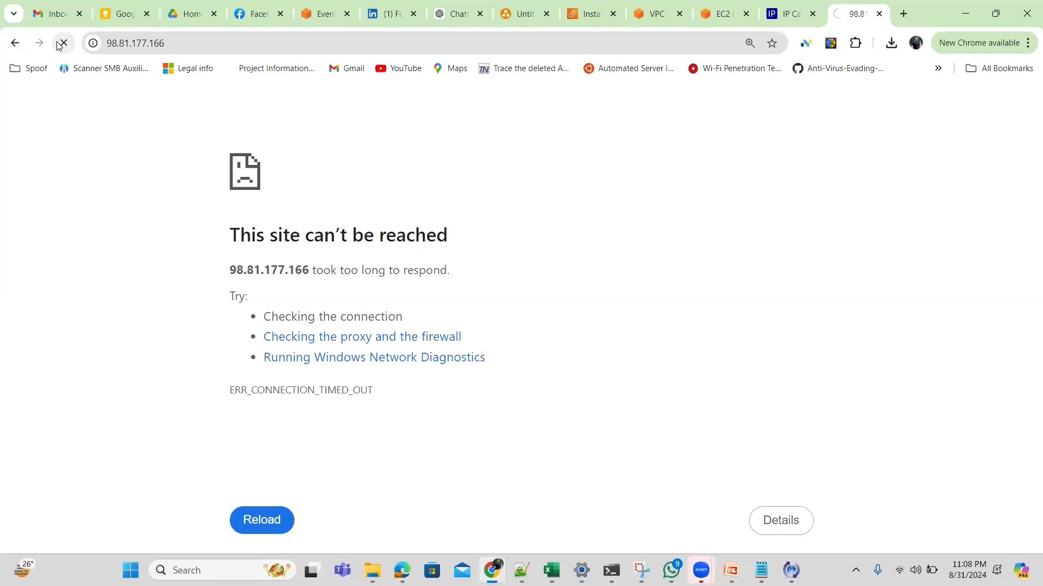
click(61, 44)
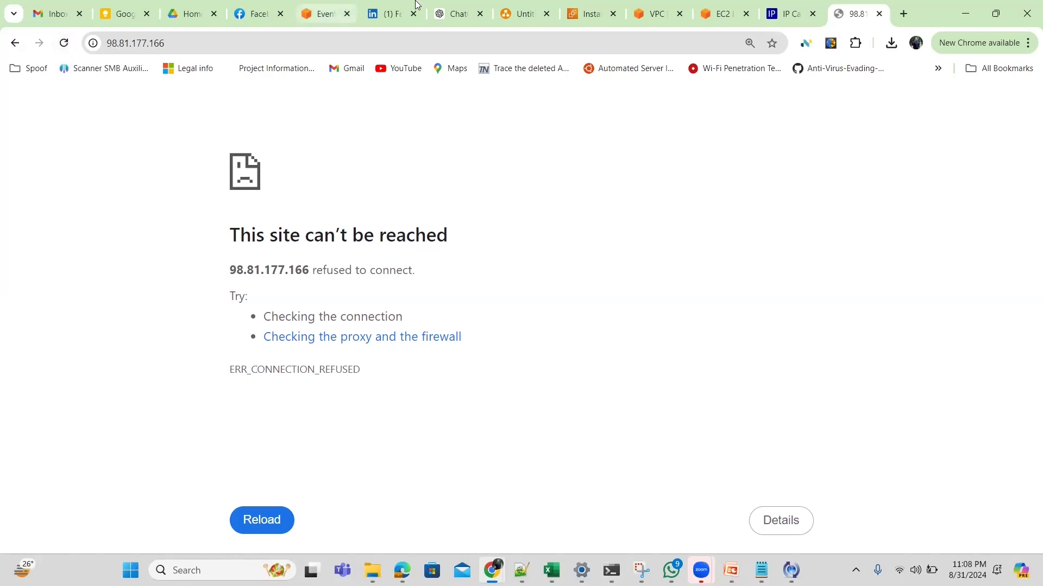
Return to the publicServer terminal, switch to the root user with sudo su, and clear the screen.
click(717, 16)
text(sudo )
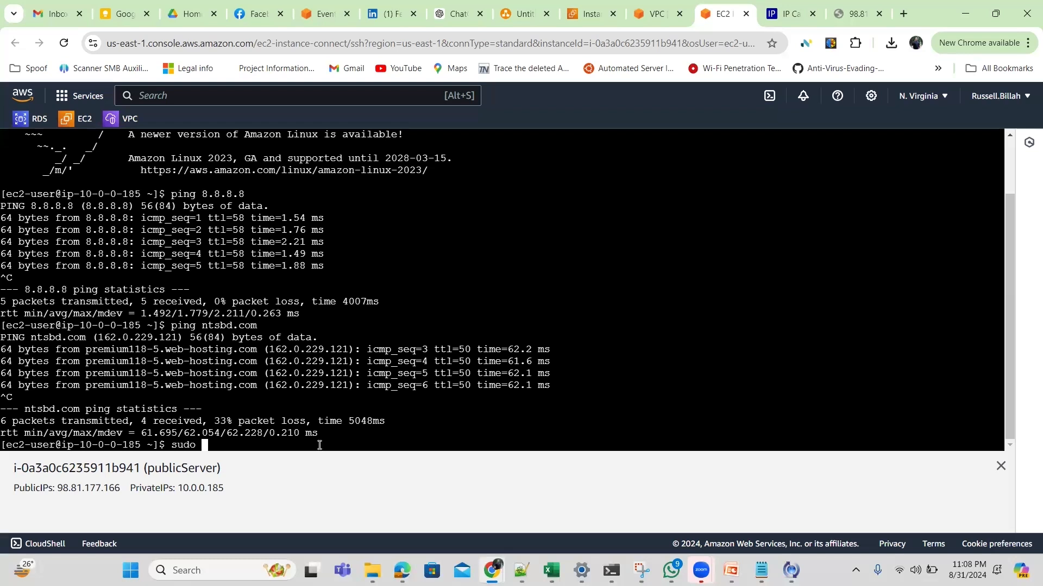
text(su)
key(Return)
text(clear)
key(Return)
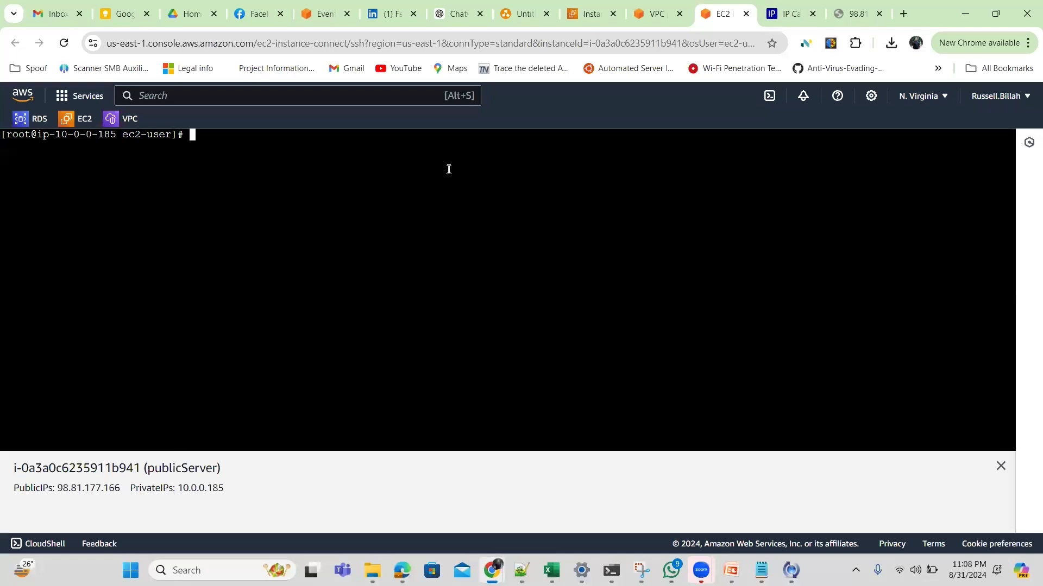
Update publicServer's packages with yum update -y.
click(642, 74)
click(426, 167)
text(yum update -y)
key(Return)
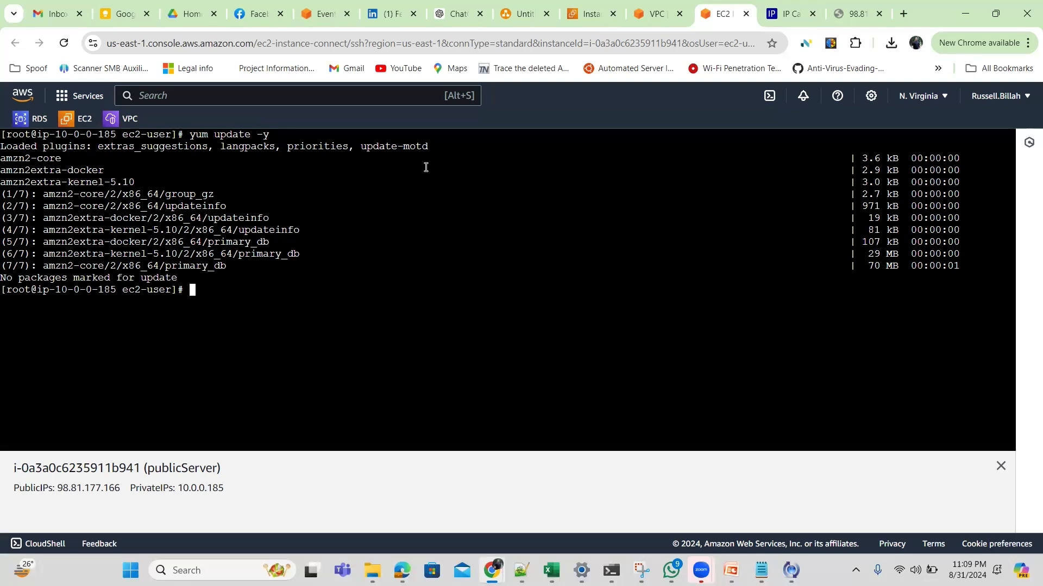
Install the Apache web server on publicServer with yum install httpd -y.
text(yum install htt)
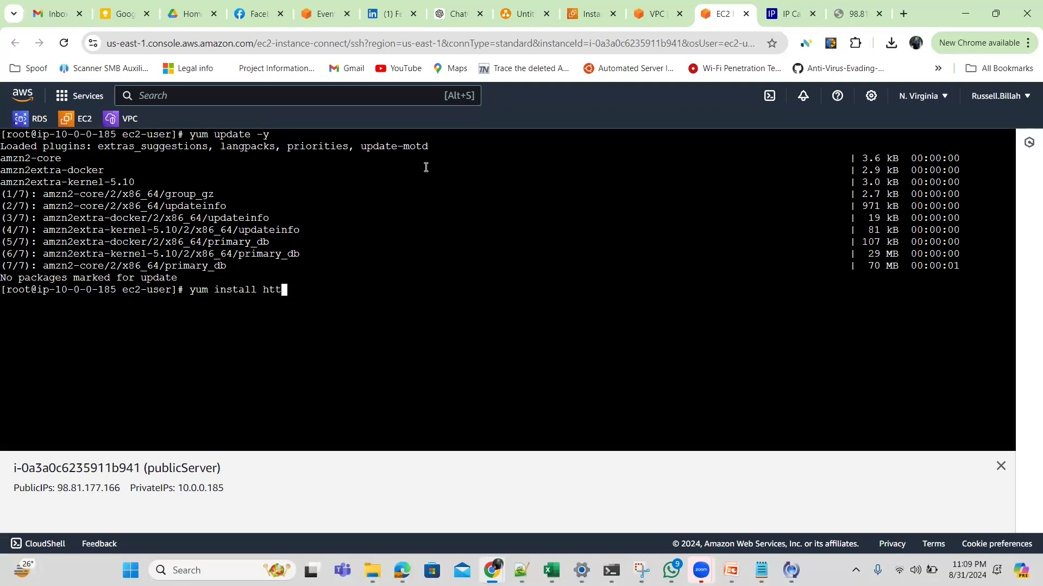
text(pd -y)
key(Return)
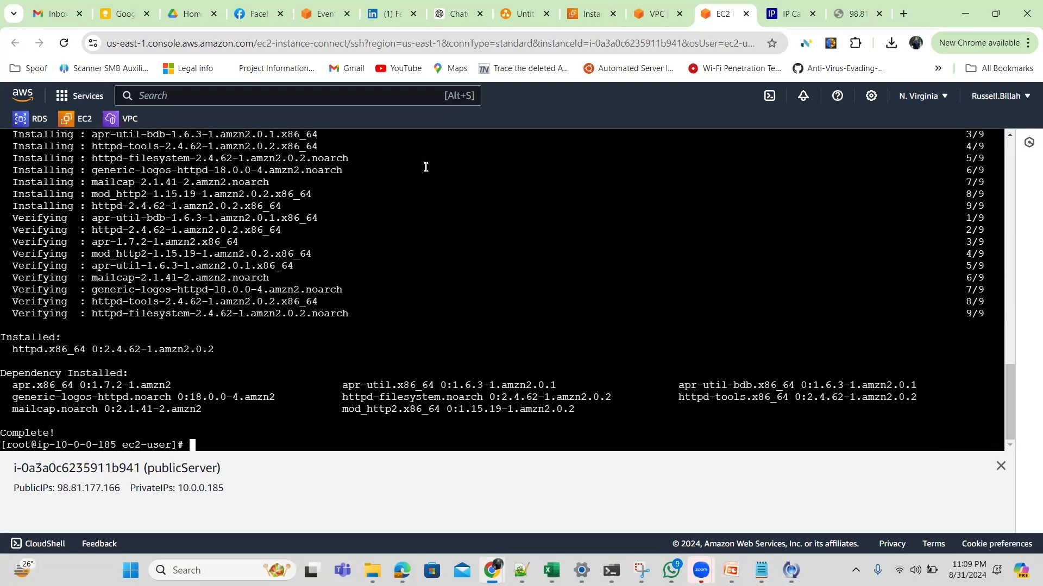
Write "<marquee> hello </marquee>" into /var/www/html/index.html with an echo command.
text(yum)
key(BackSpace)
key(BackSpace)
key(BackSpace)
key(BackSpace)
text(sys)
key(BackSpace)
key(BackSpace)
key(BackSpace)
text(echo "<marwuee)
key(BackSpace)
key(BackSpace)
key(BackSpace)
key(BackSpace)
text(quee> hello )
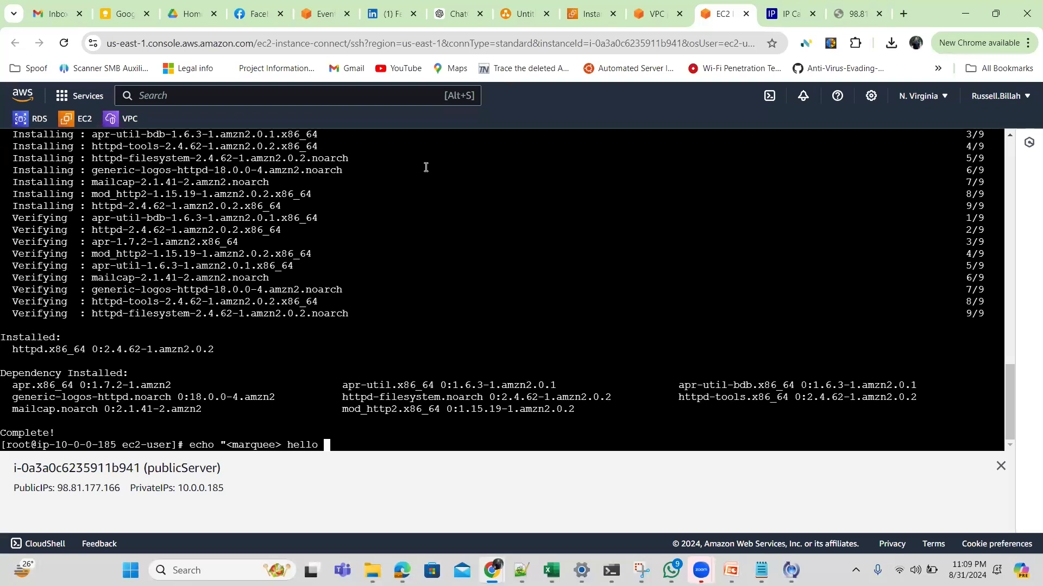
text(</marquee>" > /var/www)
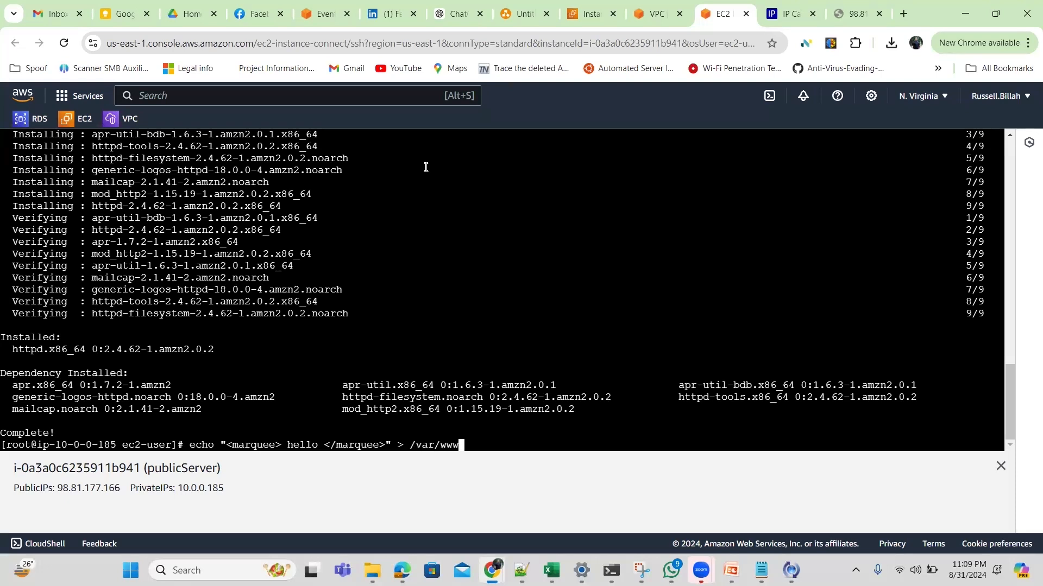
text(/html/index.html)
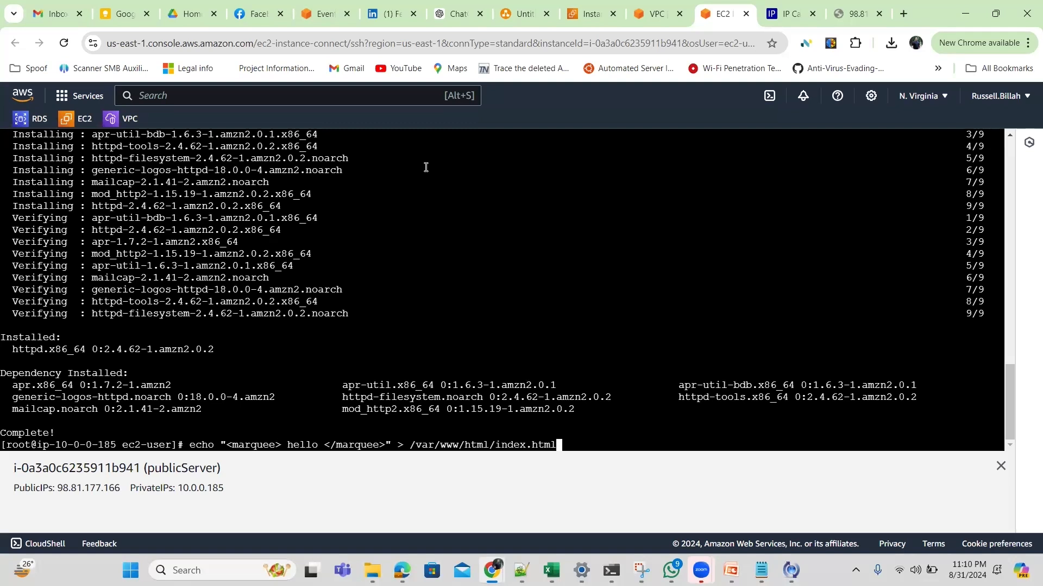
key(Return)
Start the Apache service with systemctl start httpd.
text(syste,)
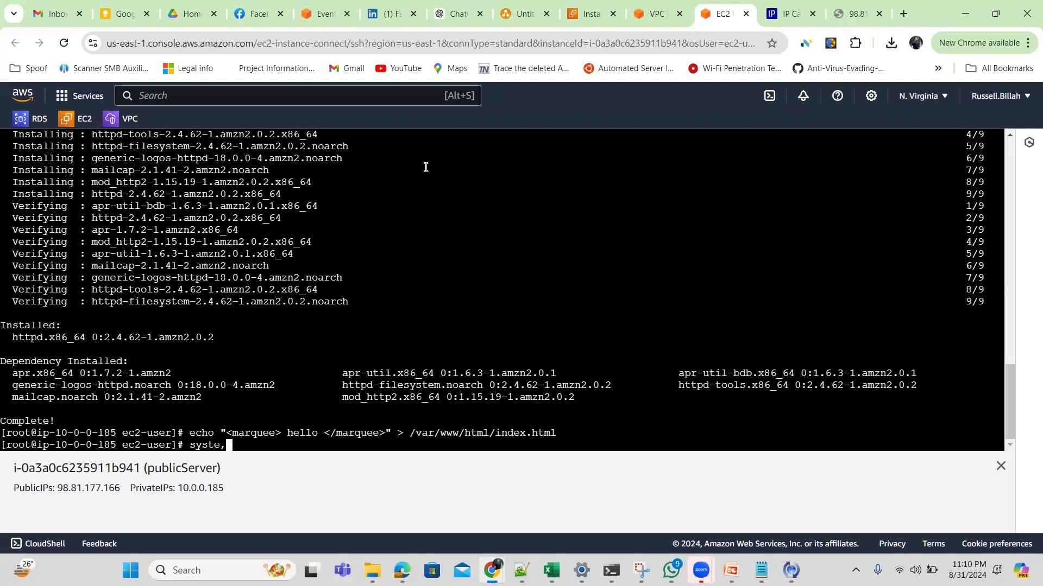
key(BackSpace)
text(mctl start httpd)
key(Return)
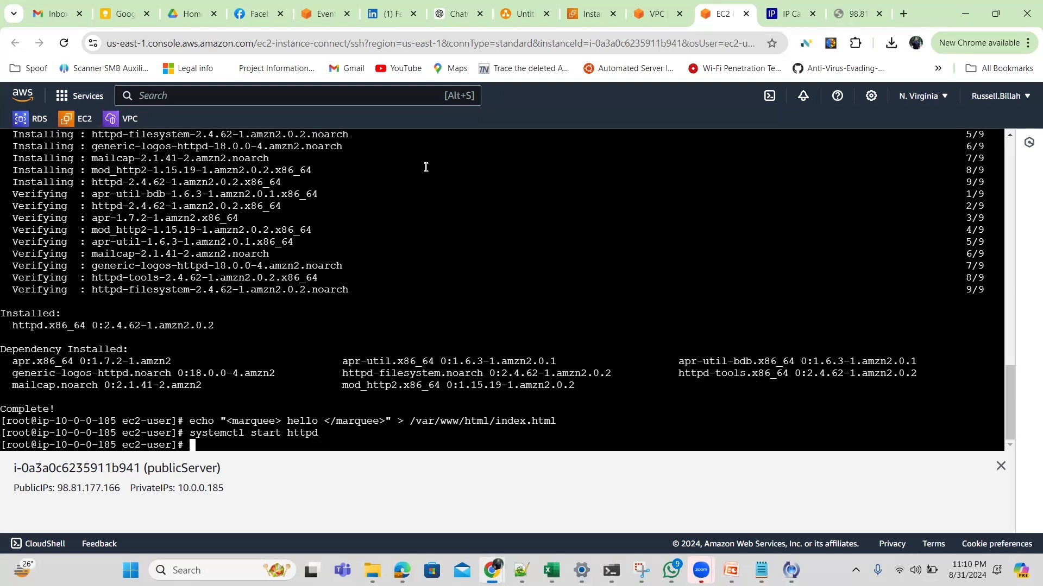
Go back to publicServer's public IP page and reload it to check the new Apache website.
click(870, 10)
click(871, 10)
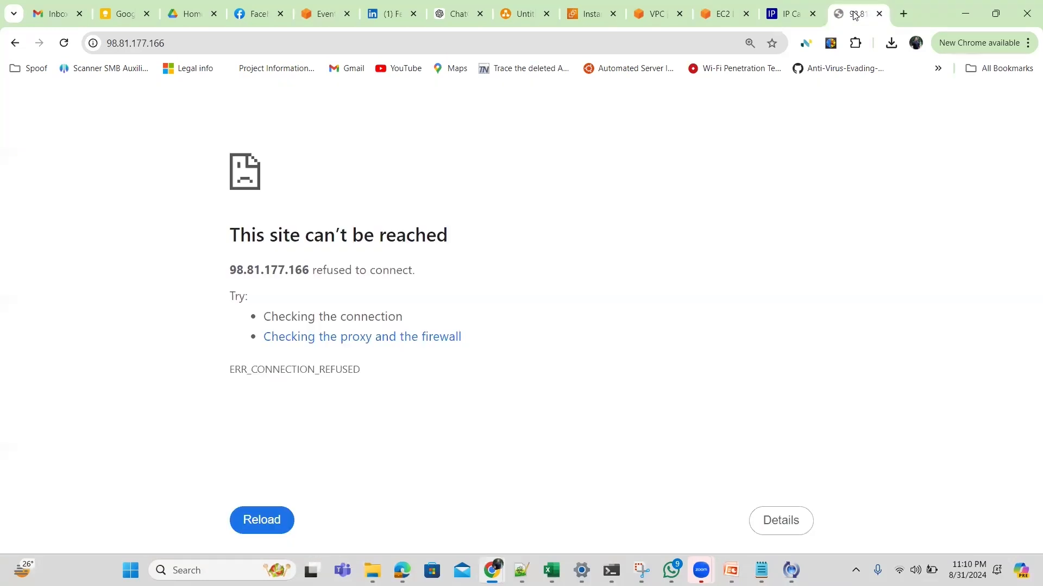
click(64, 43)
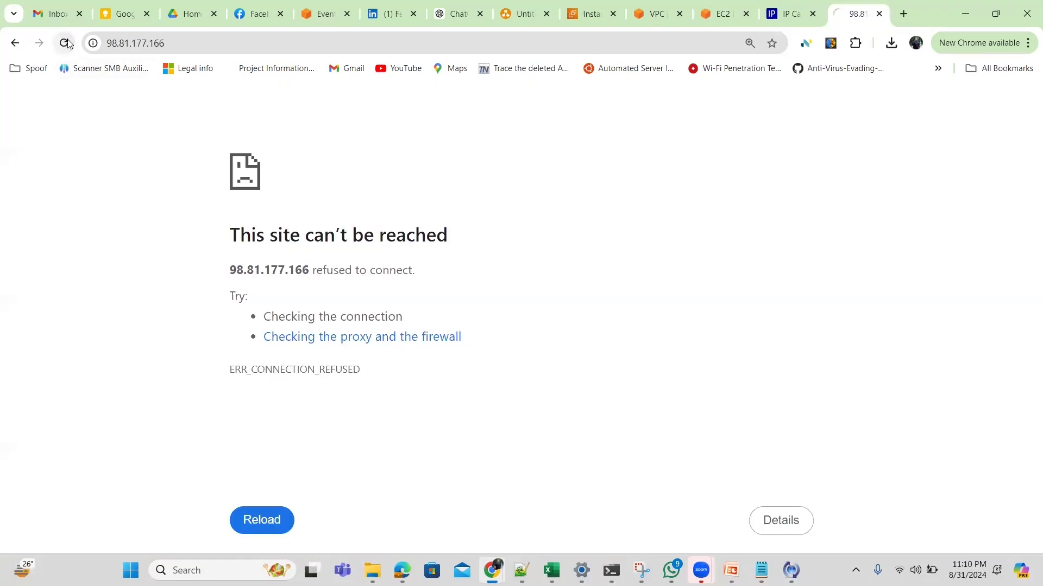